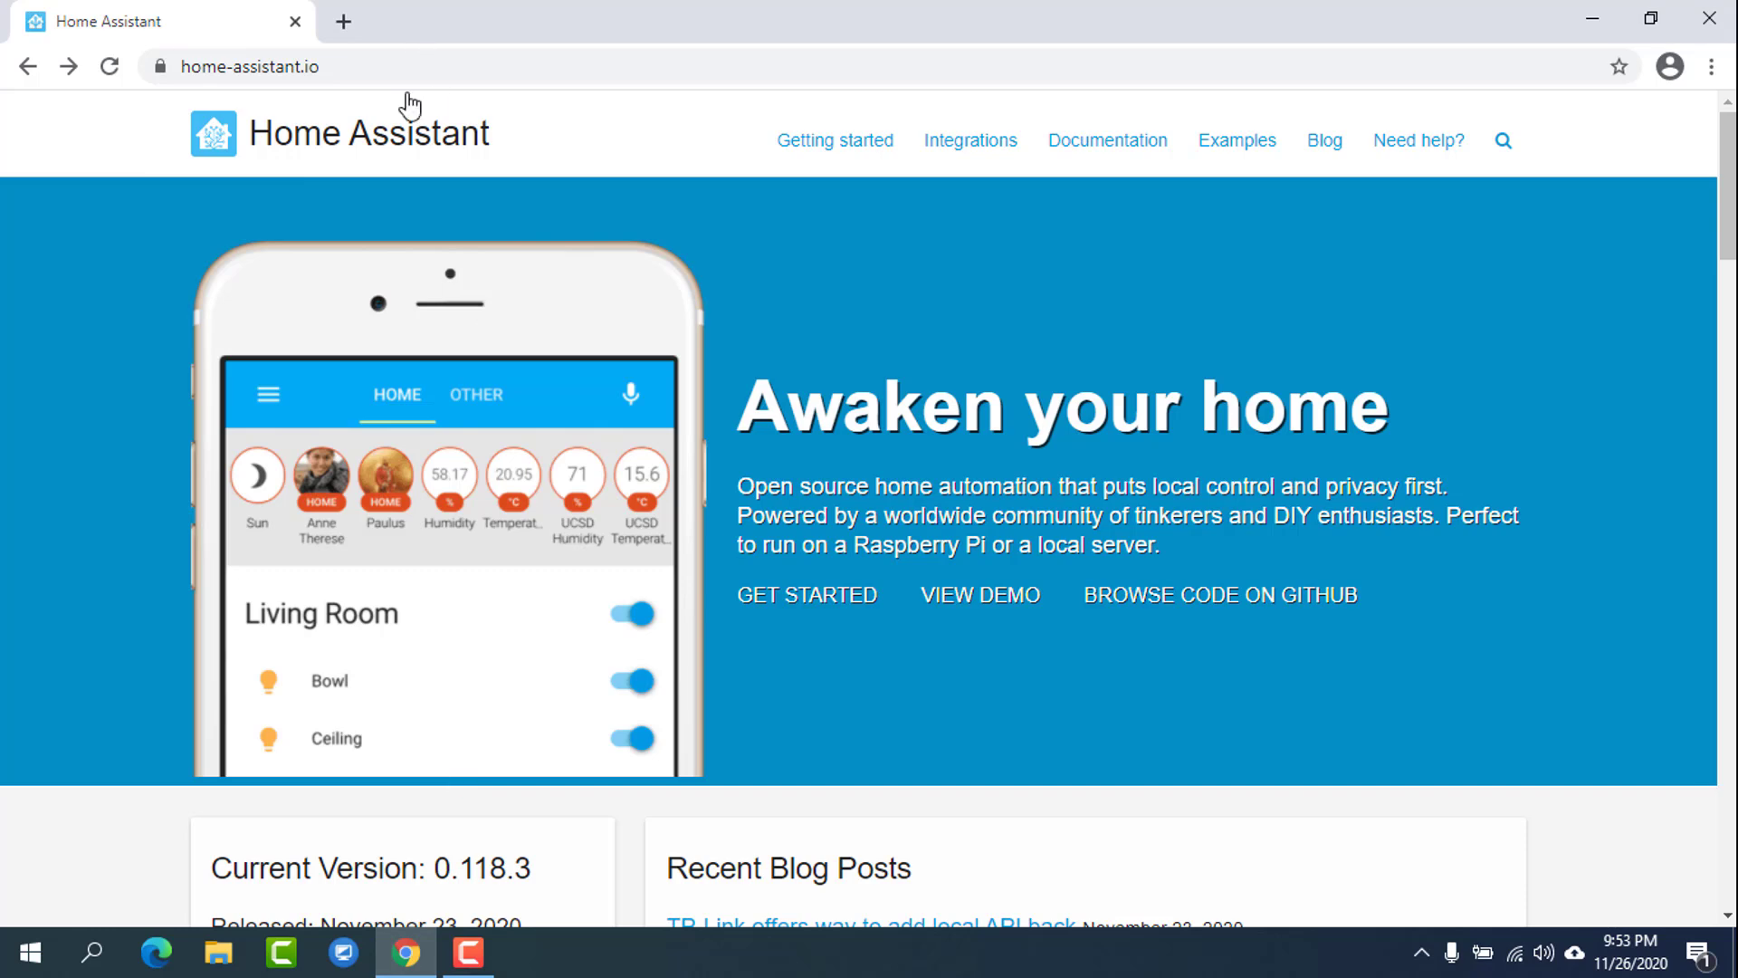
Reach the Installing Home Assistant OS page via Getting started and the supported-device link
click(413, 68)
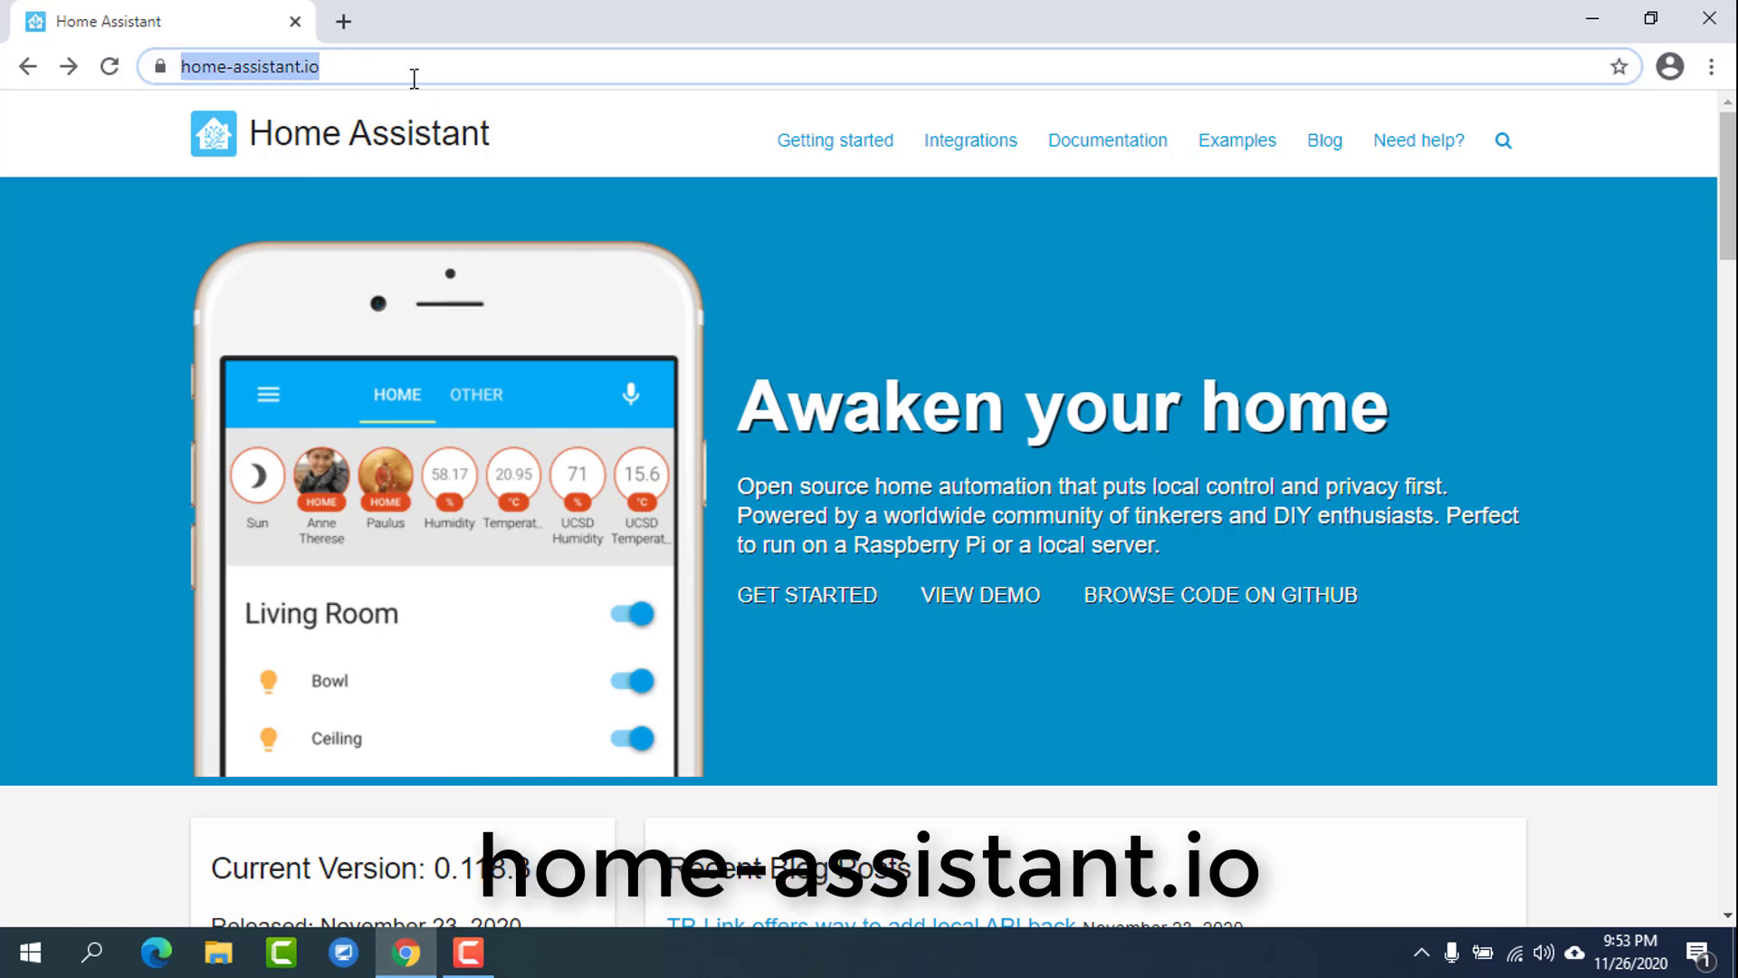
click(844, 143)
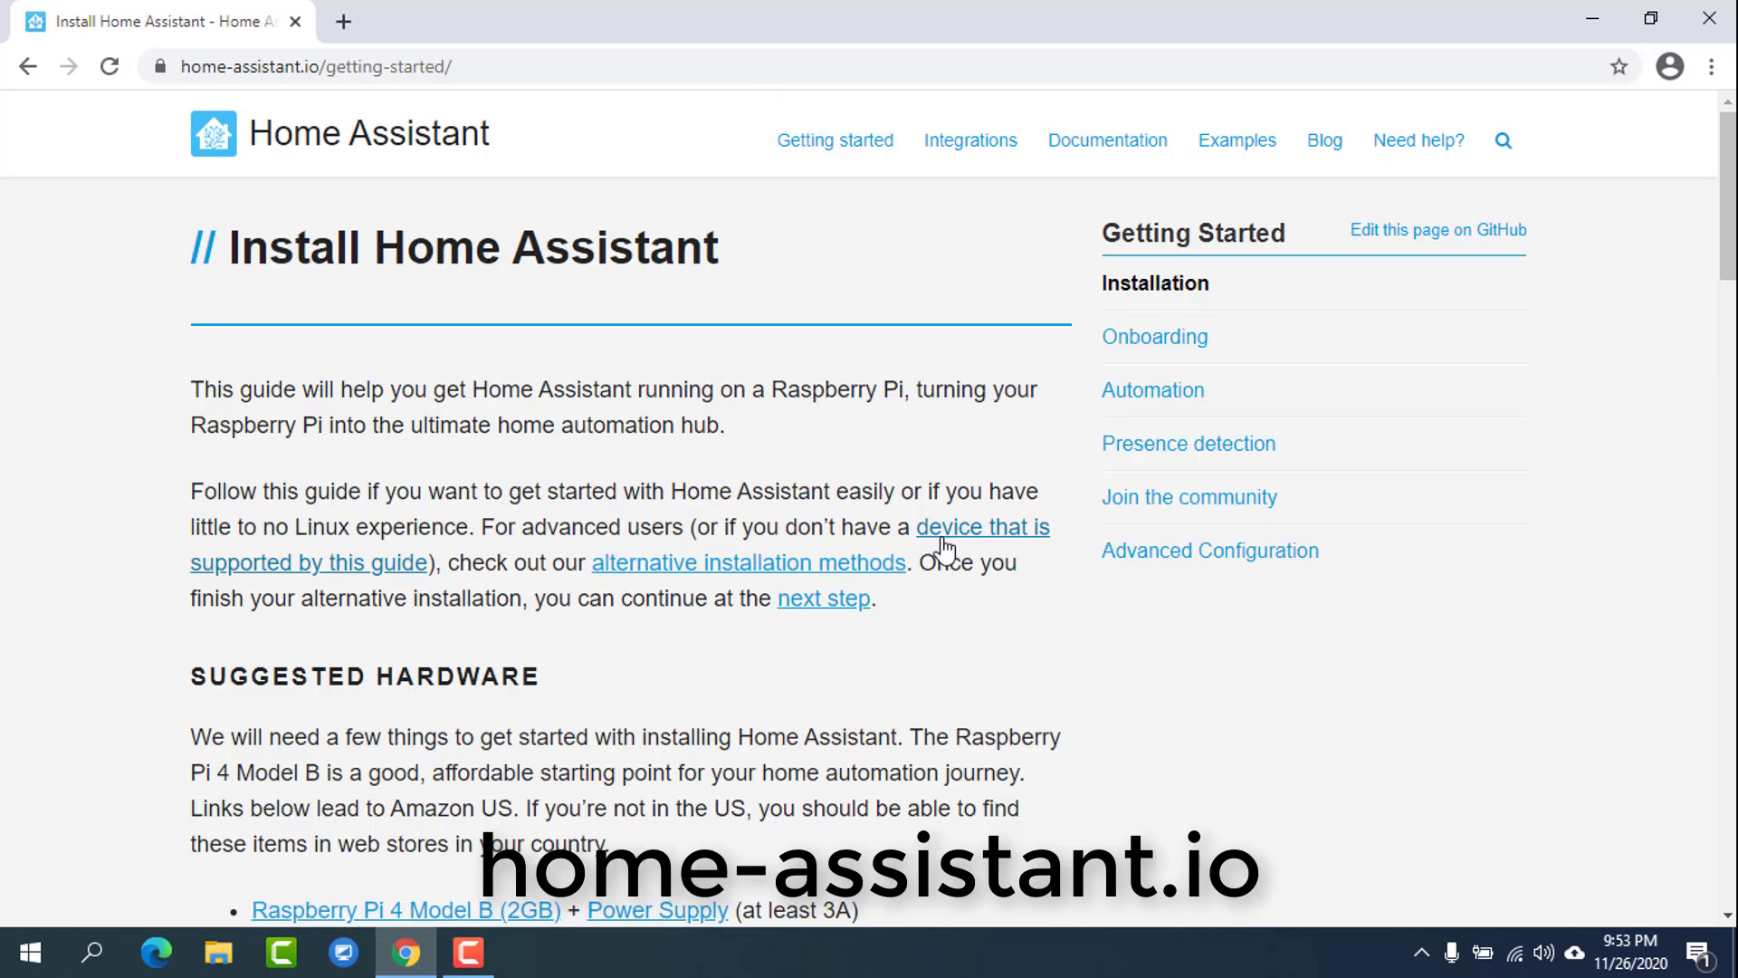
drag(916, 529, 431, 562)
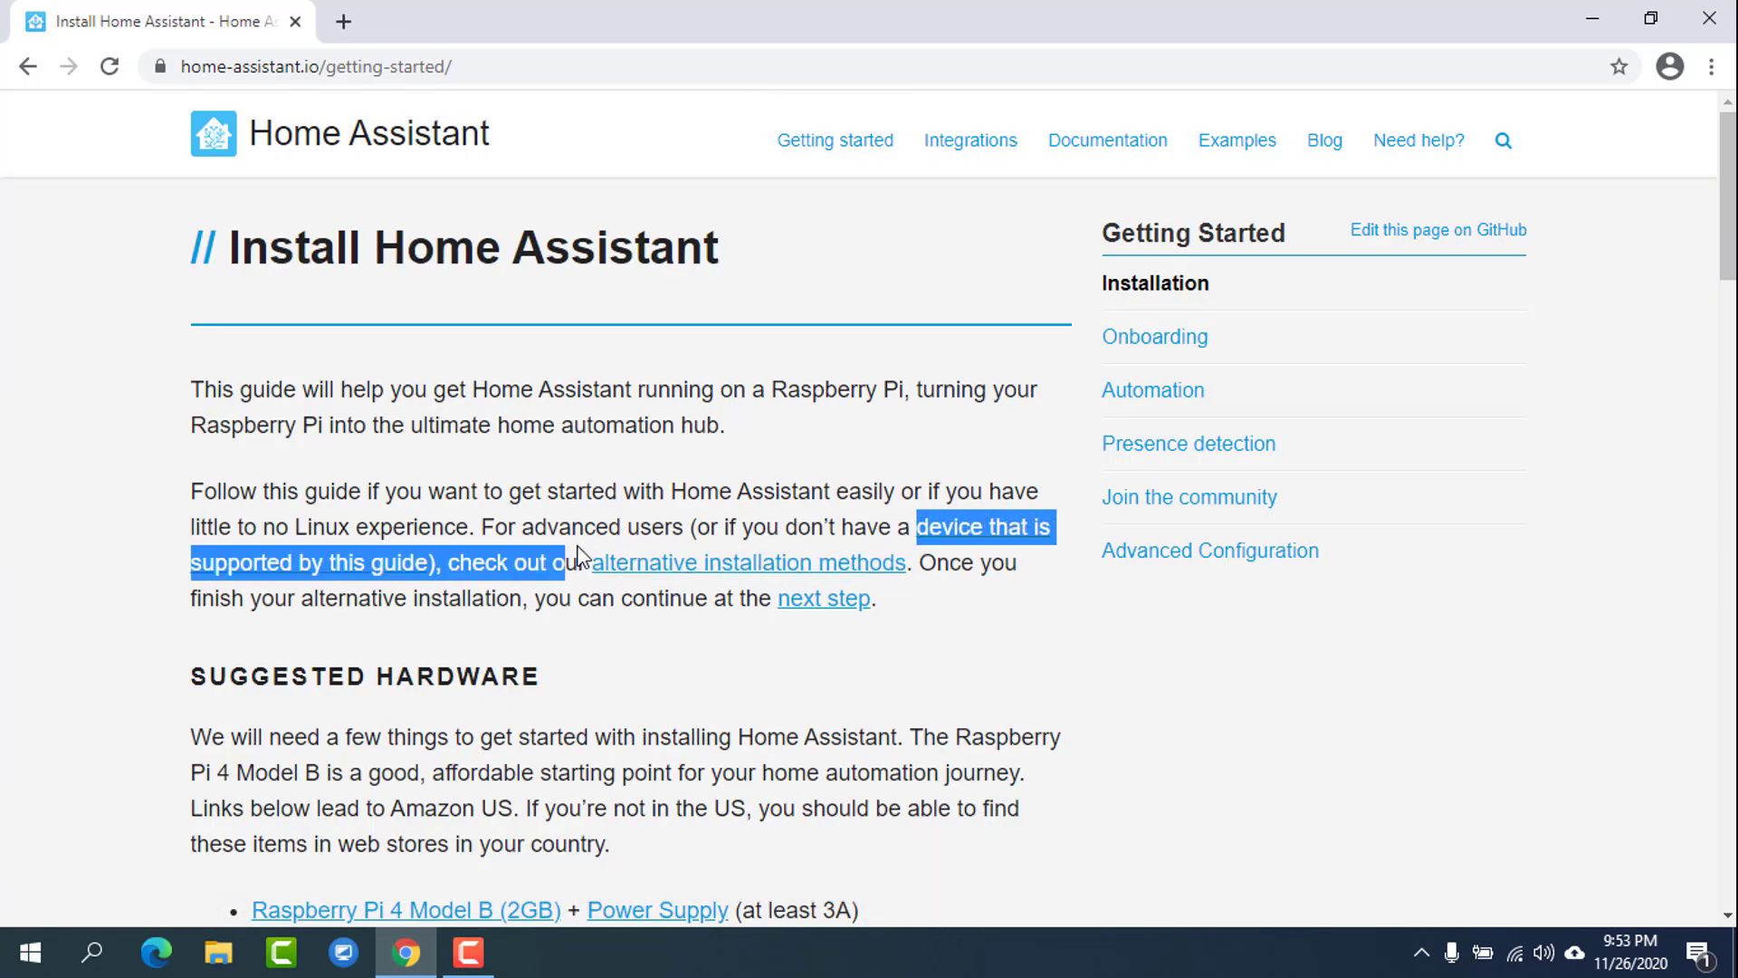
click(368, 564)
scroll(315, 620, down, 3)
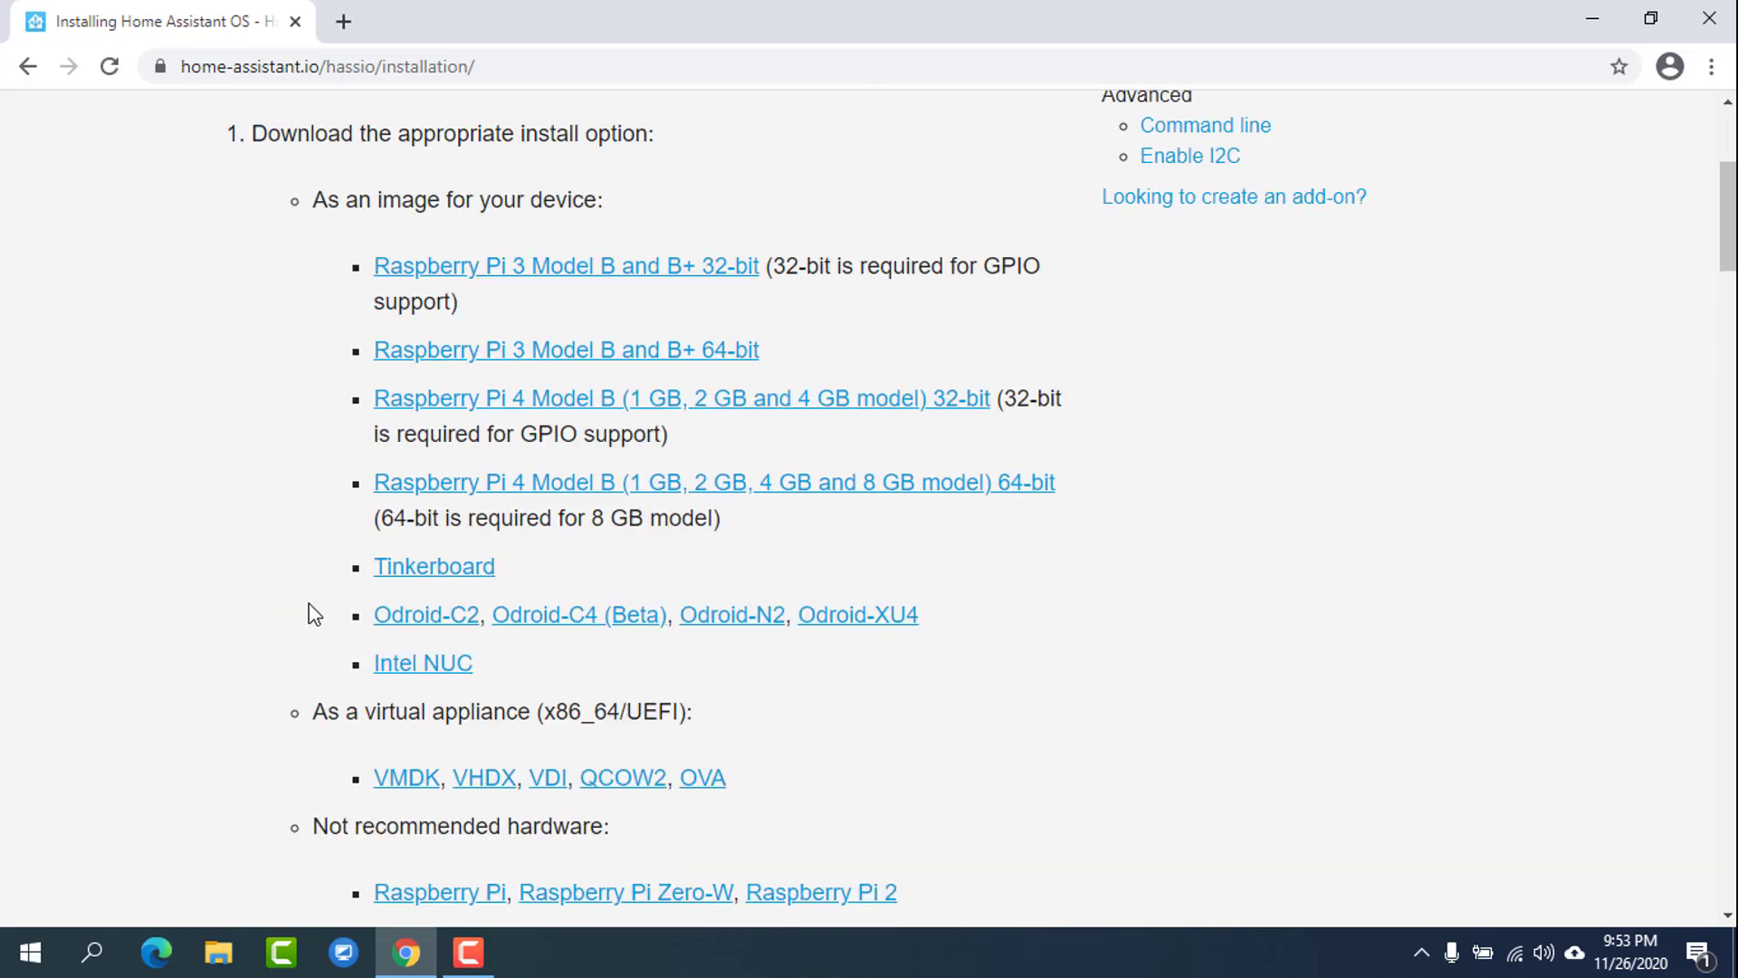
drag(256, 137, 662, 136)
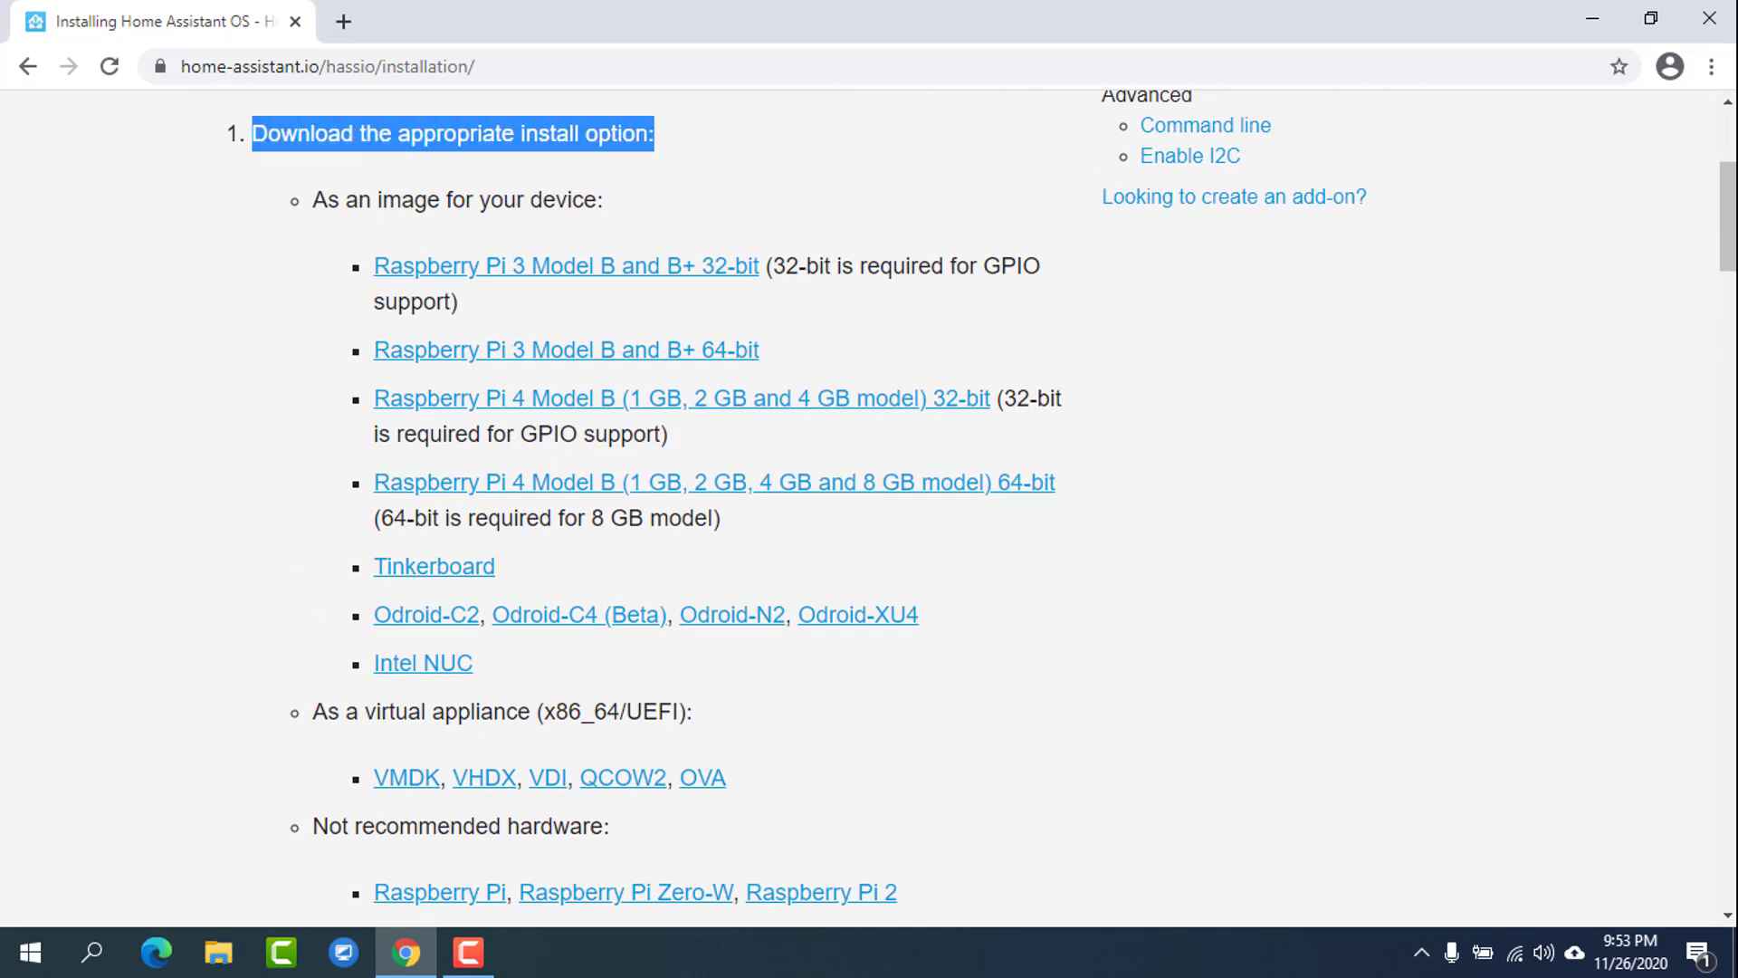
Launch balenaEtcher and choose the hassos_rpi3-4.16 image as the flash source
click(1593, 19)
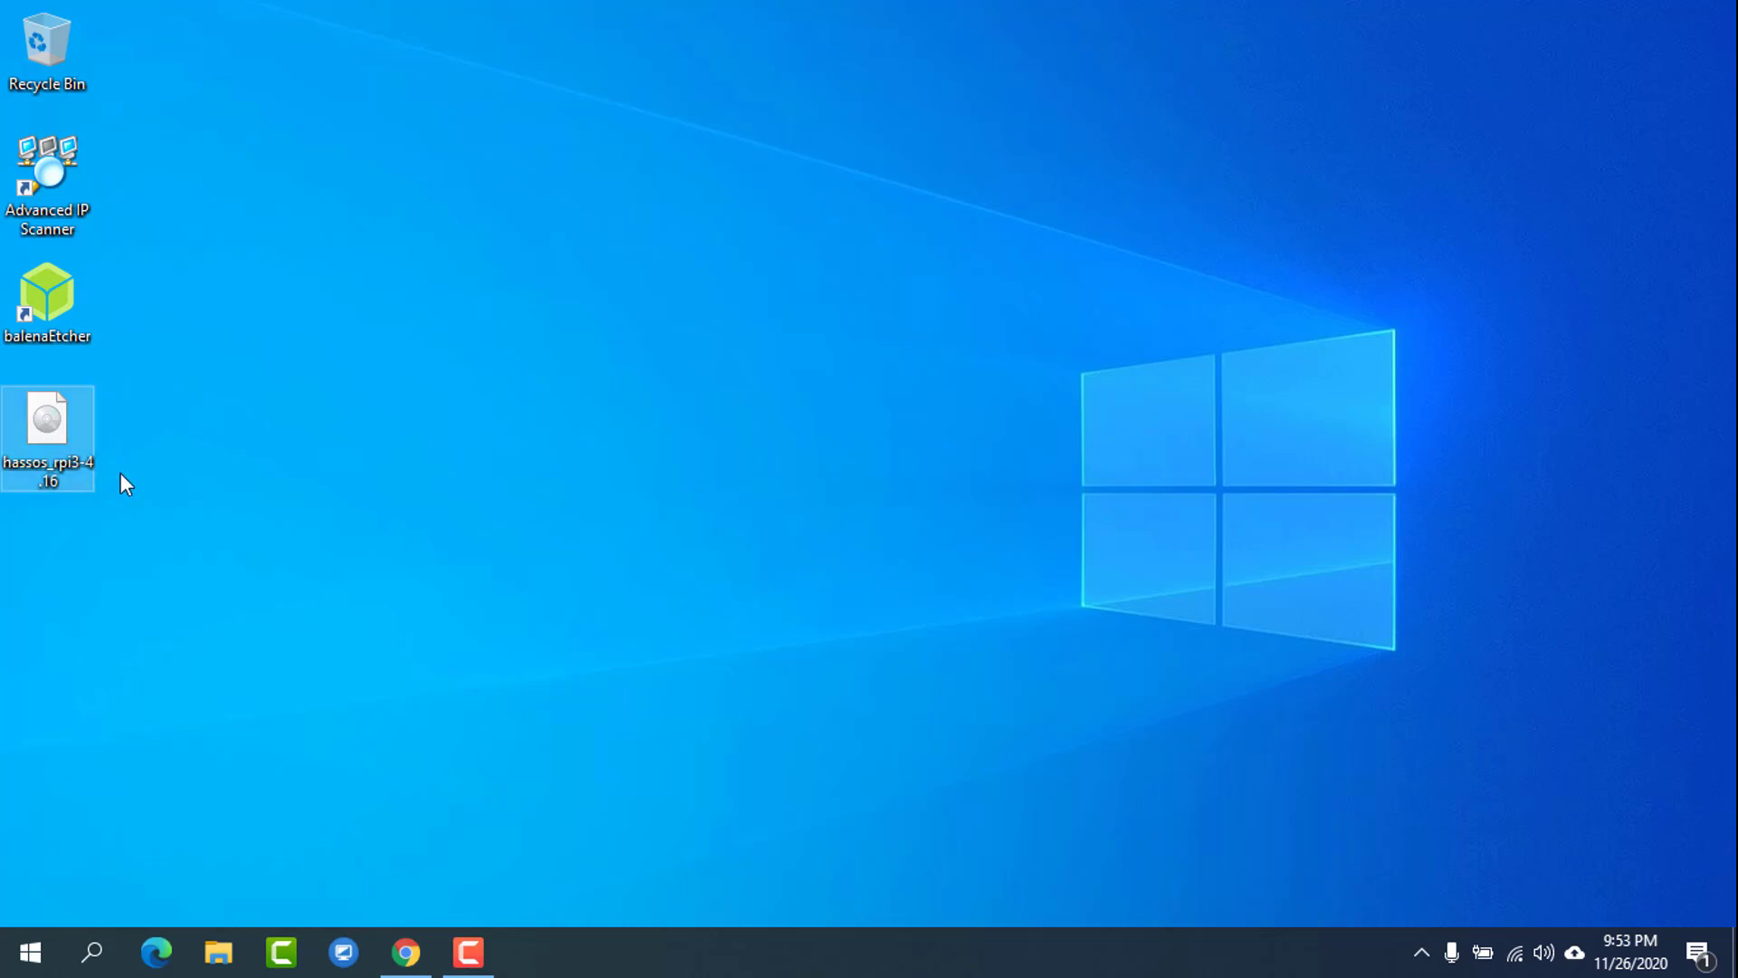
double_click(72, 311)
click(594, 519)
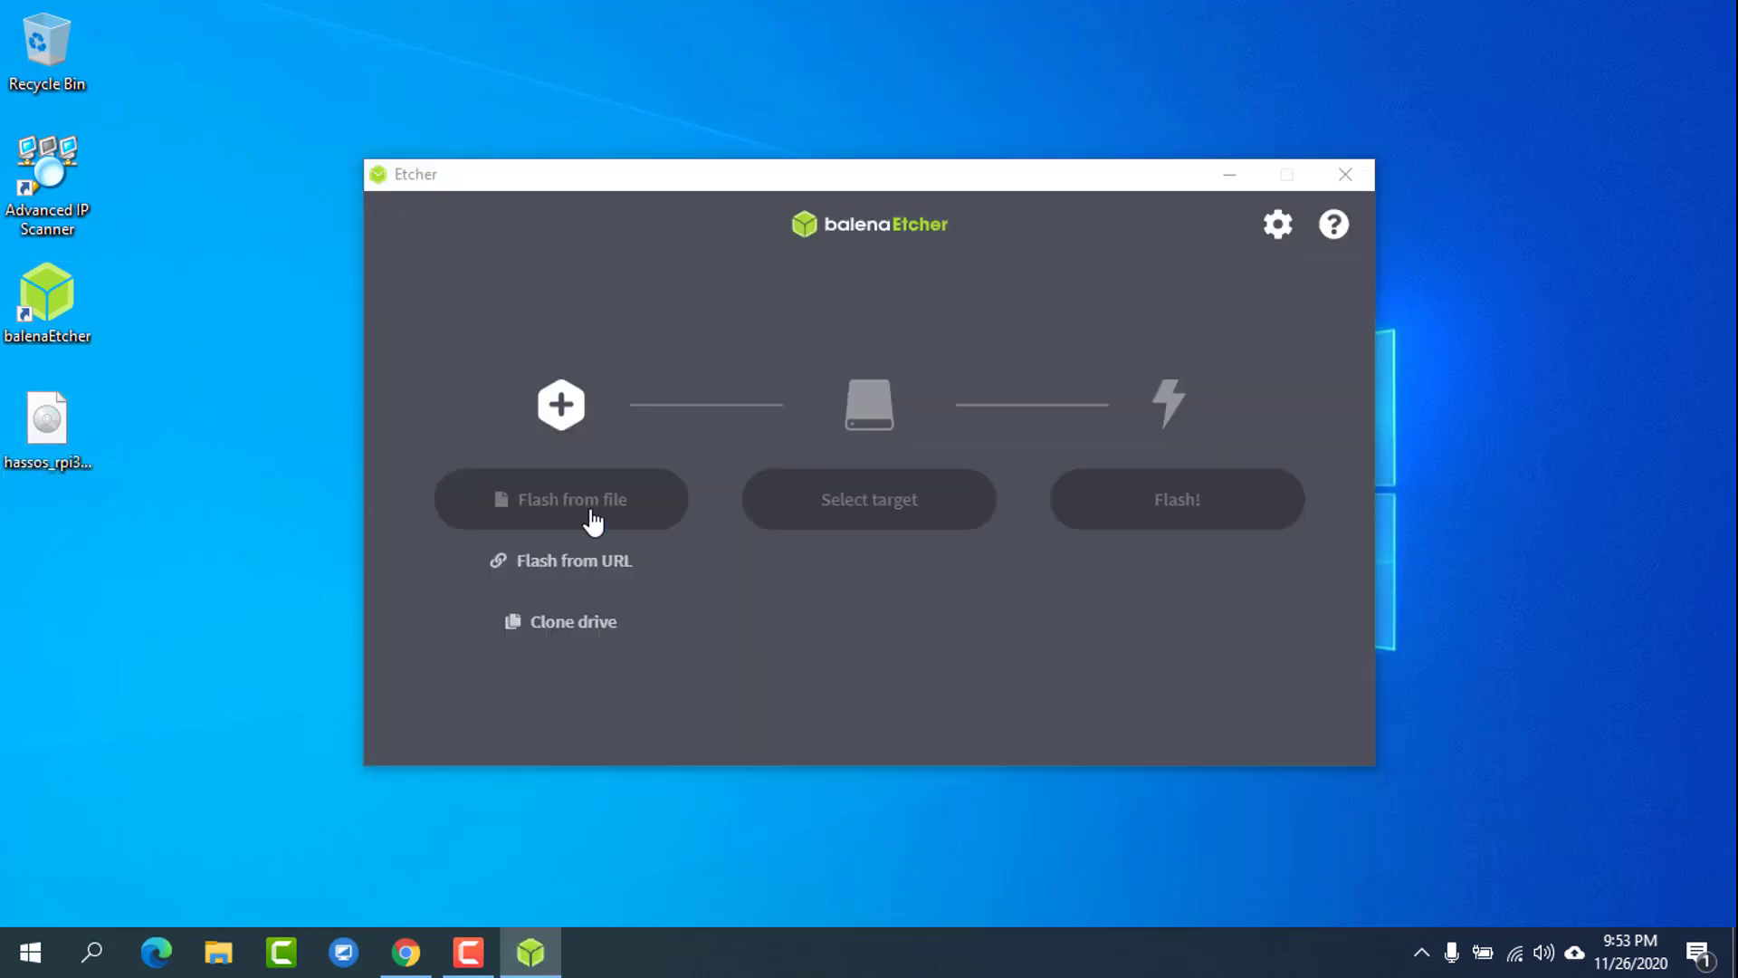
click(662, 407)
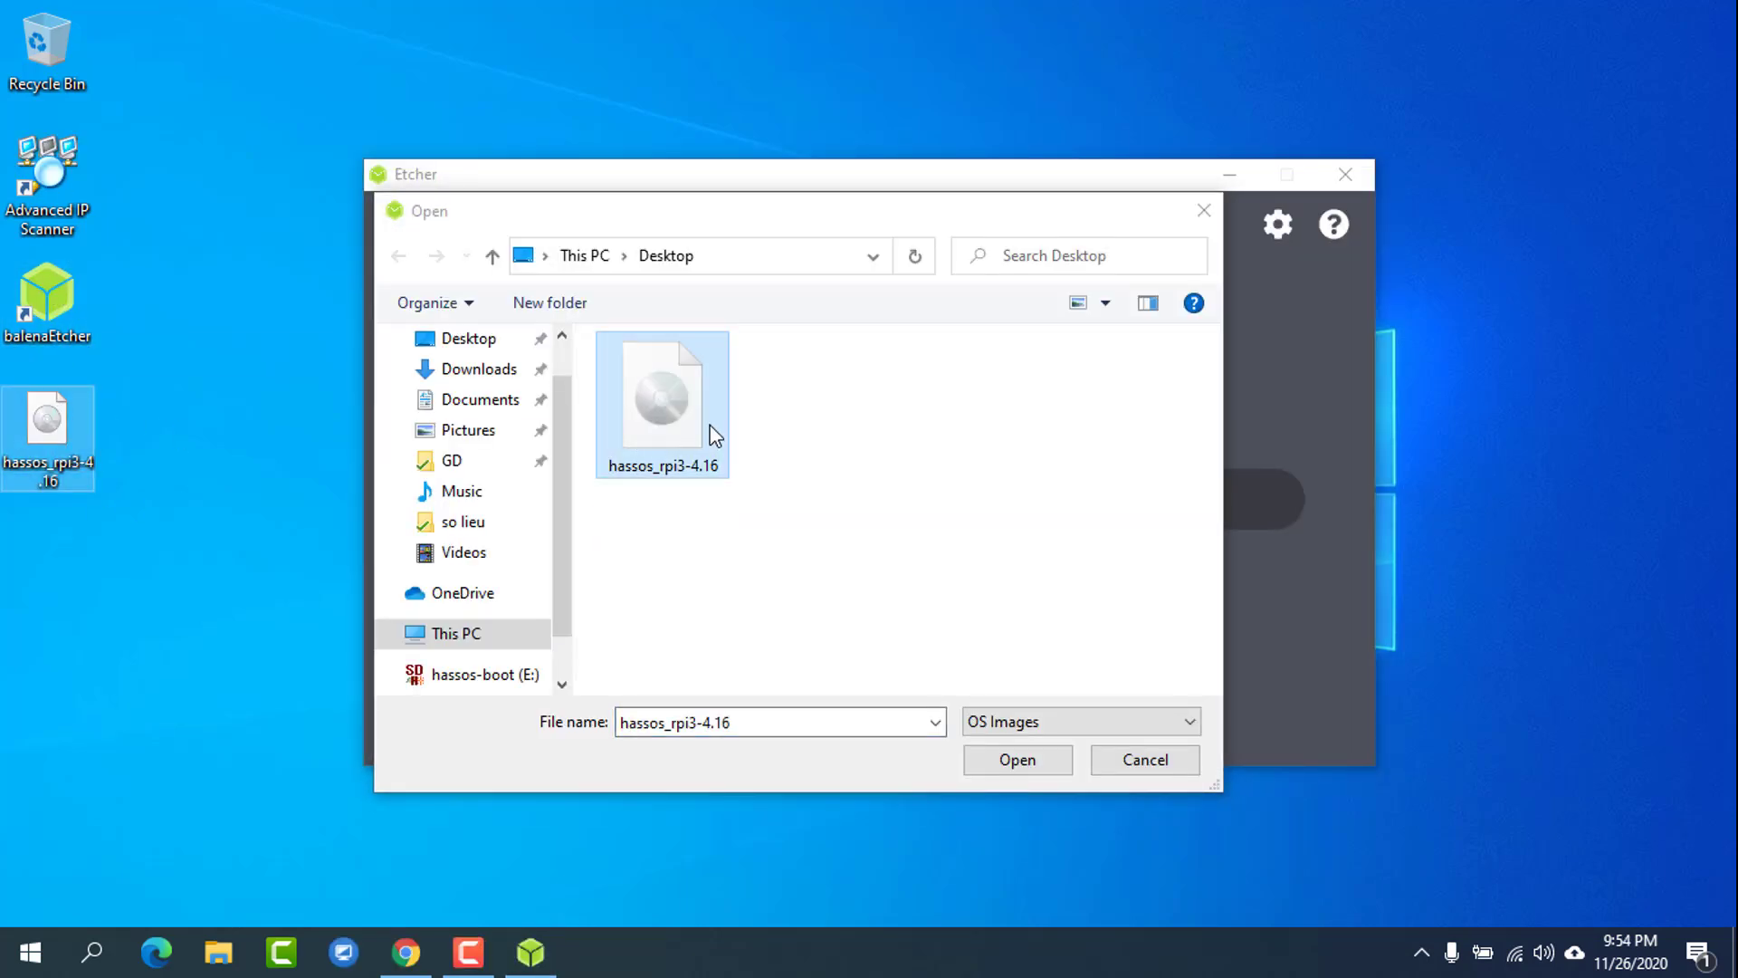
click(1046, 755)
Select the 15.9 GB SDHC Card as target and start flashing
click(867, 504)
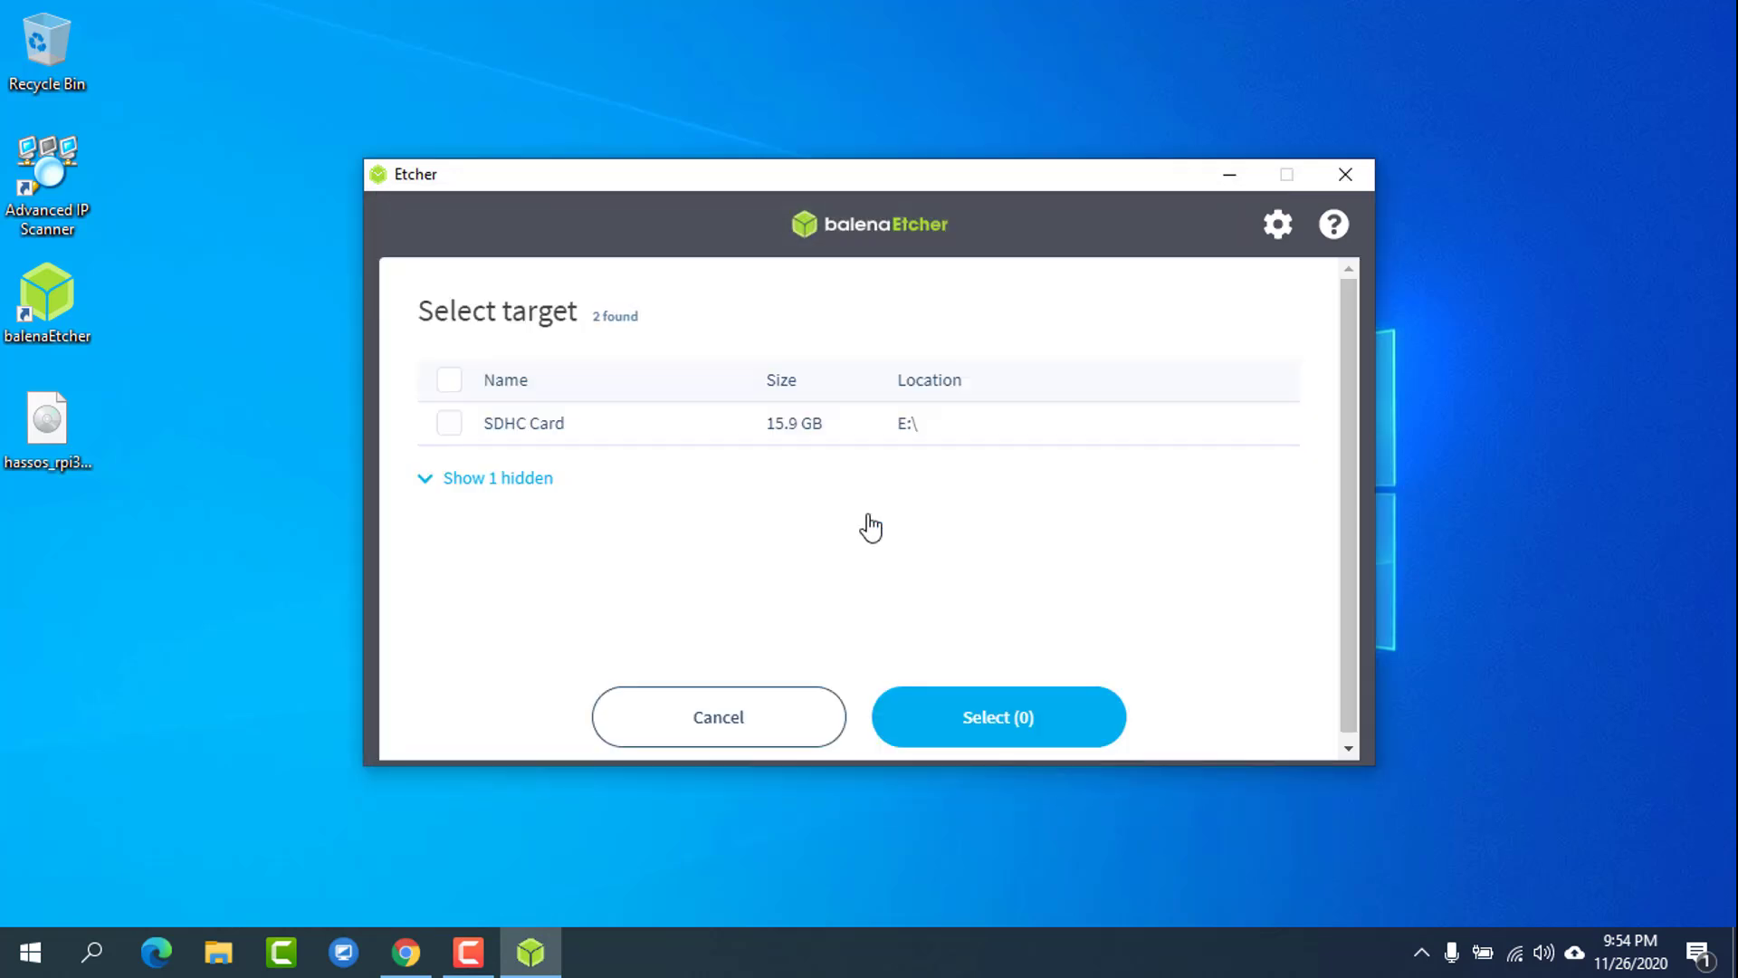
click(449, 423)
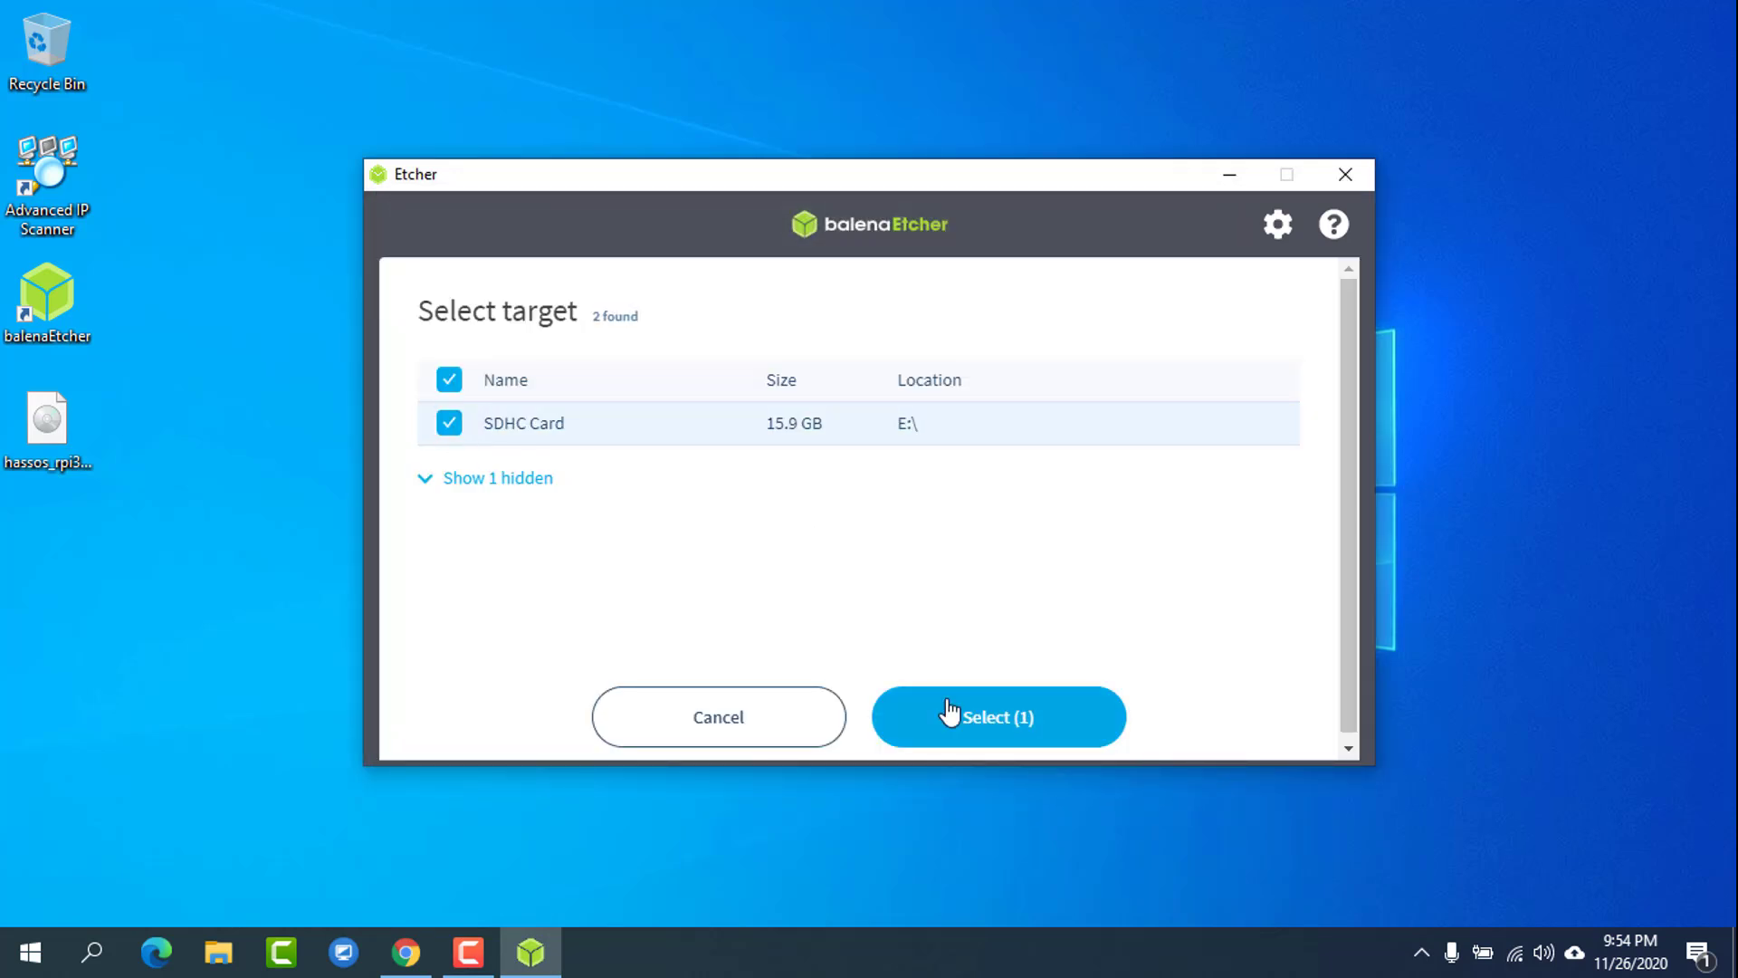
click(953, 717)
click(1181, 503)
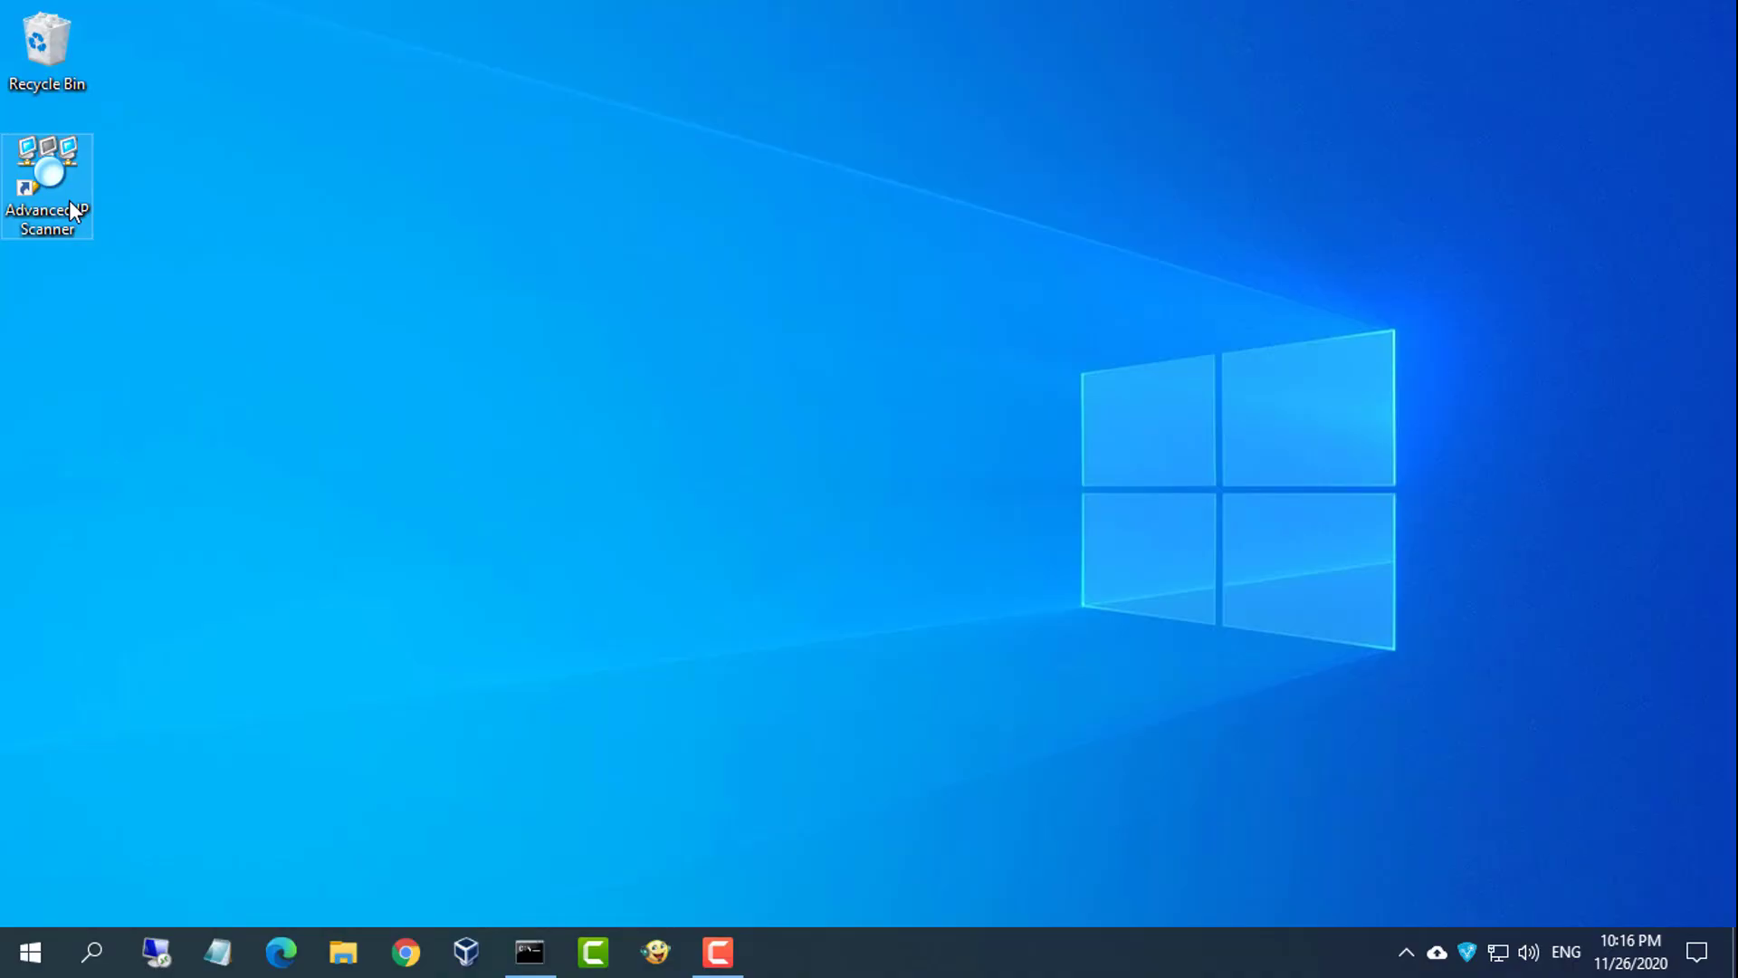
Scan the network with Advanced IP Scanner and find the Raspberry Pi at 10.11.32.128
double_click(75, 192)
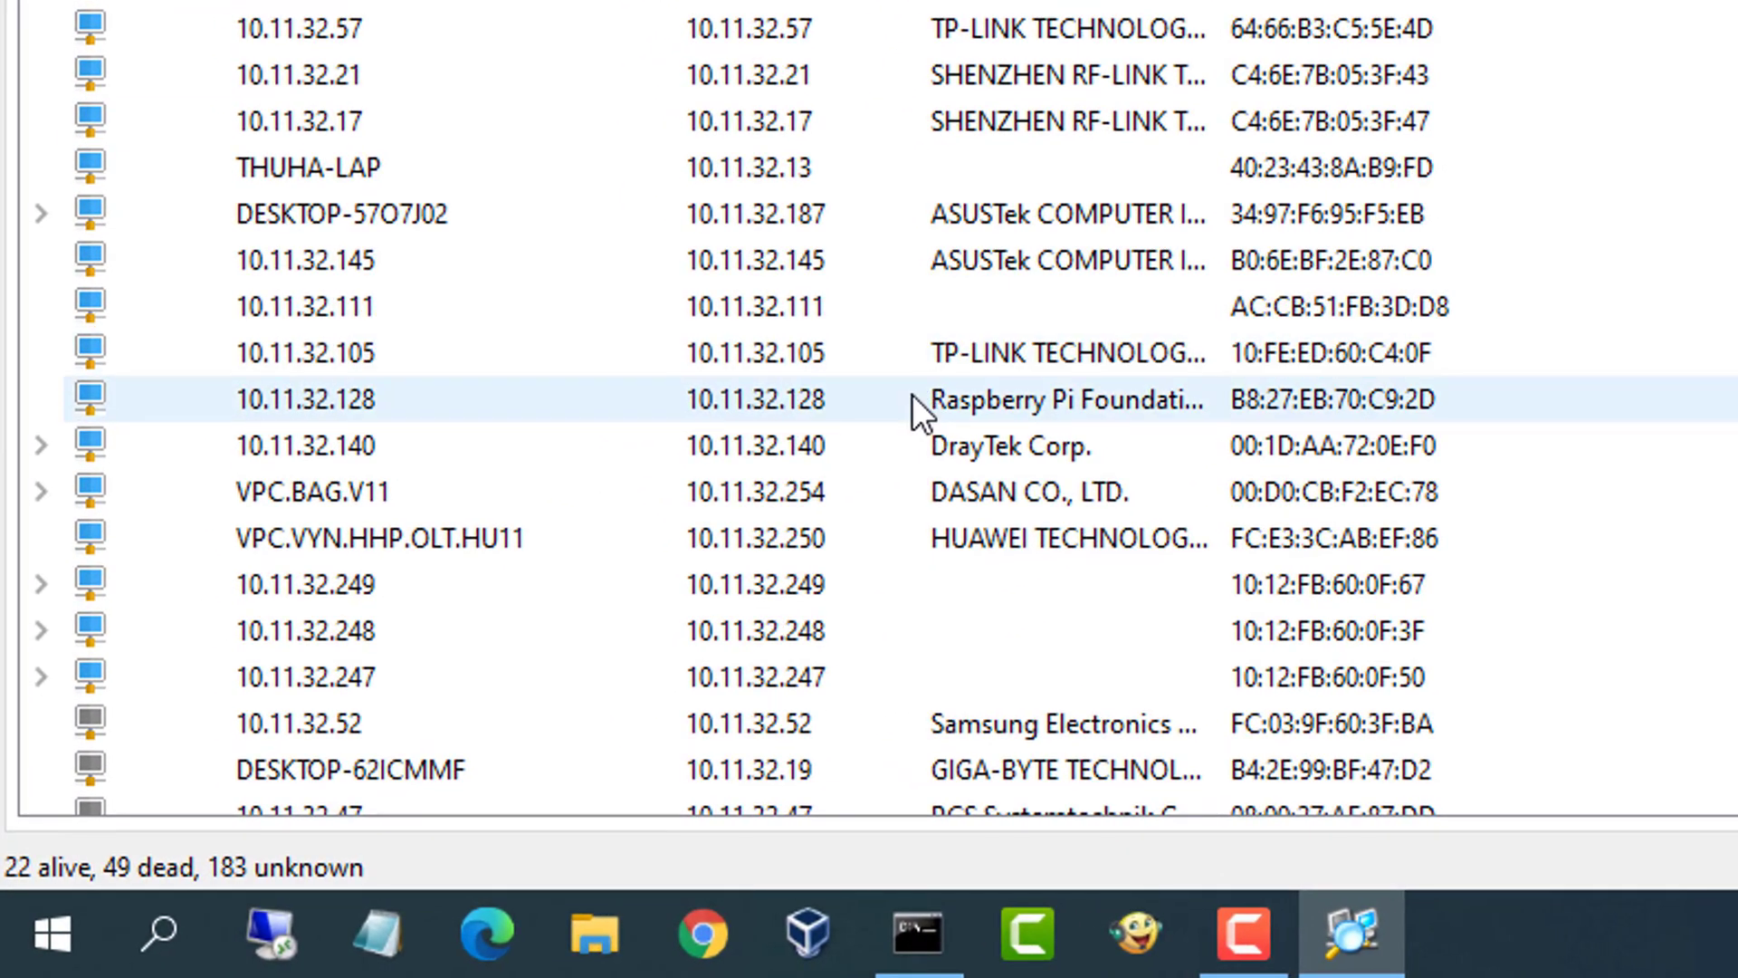
click(491, 595)
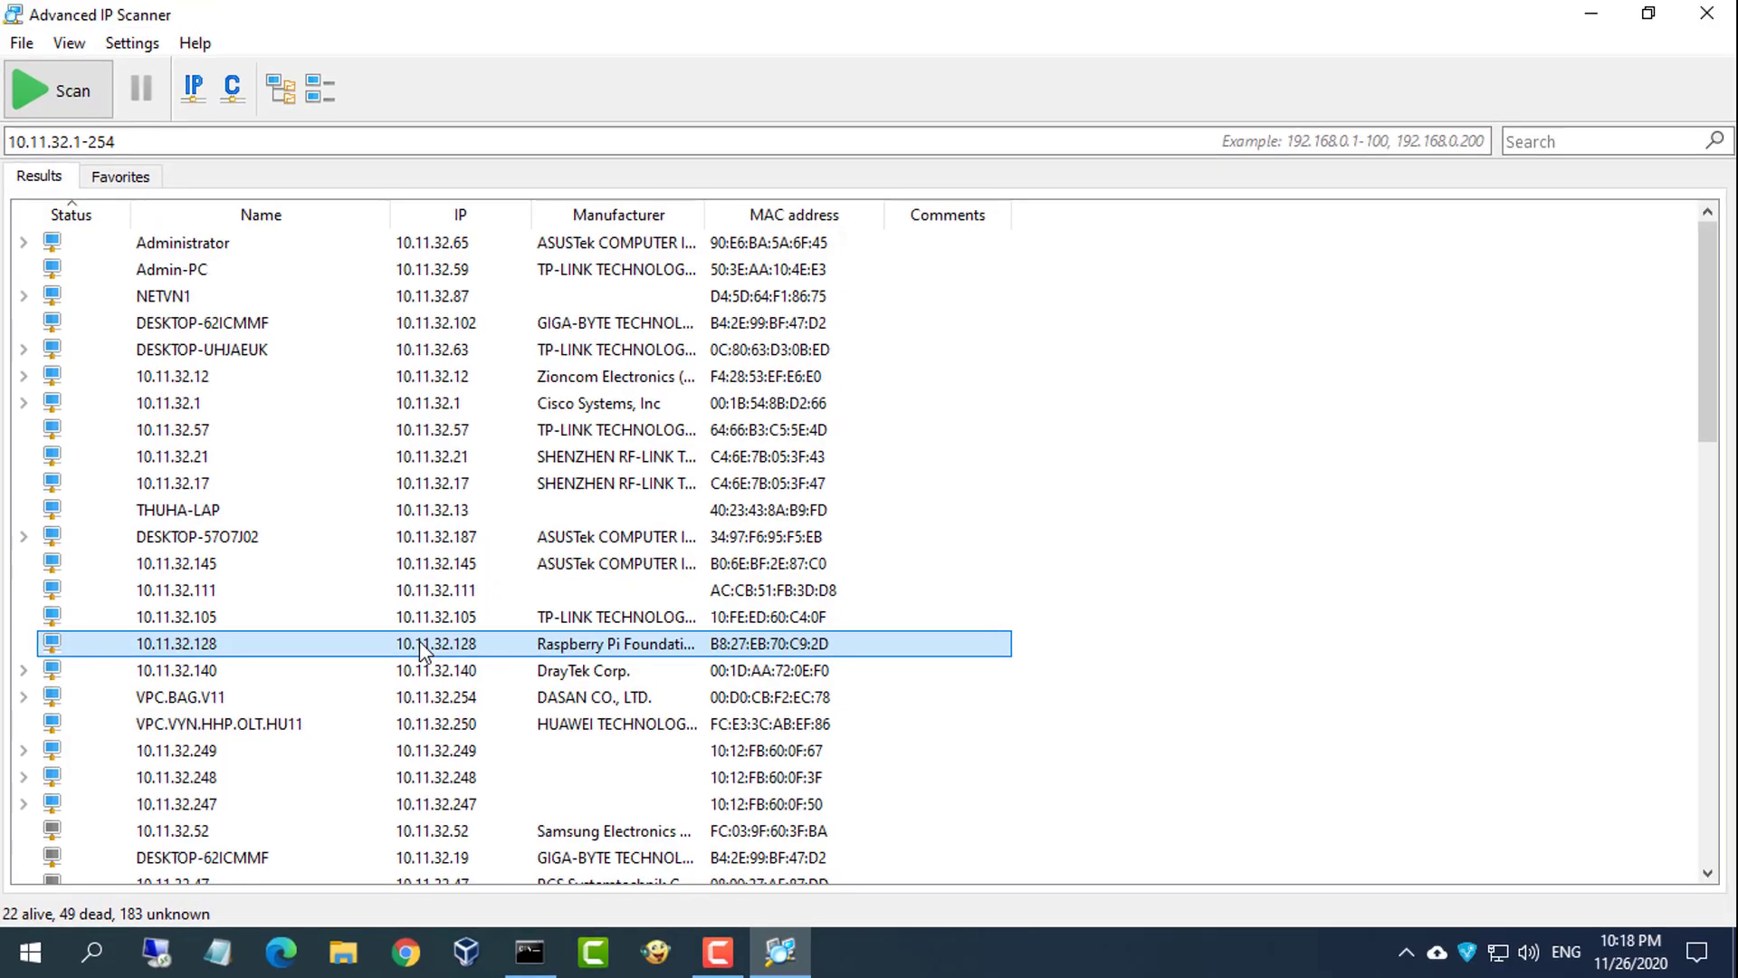
click(1705, 14)
Load the Home Assistant onboarding page at the Pi's address on port 8123
click(407, 952)
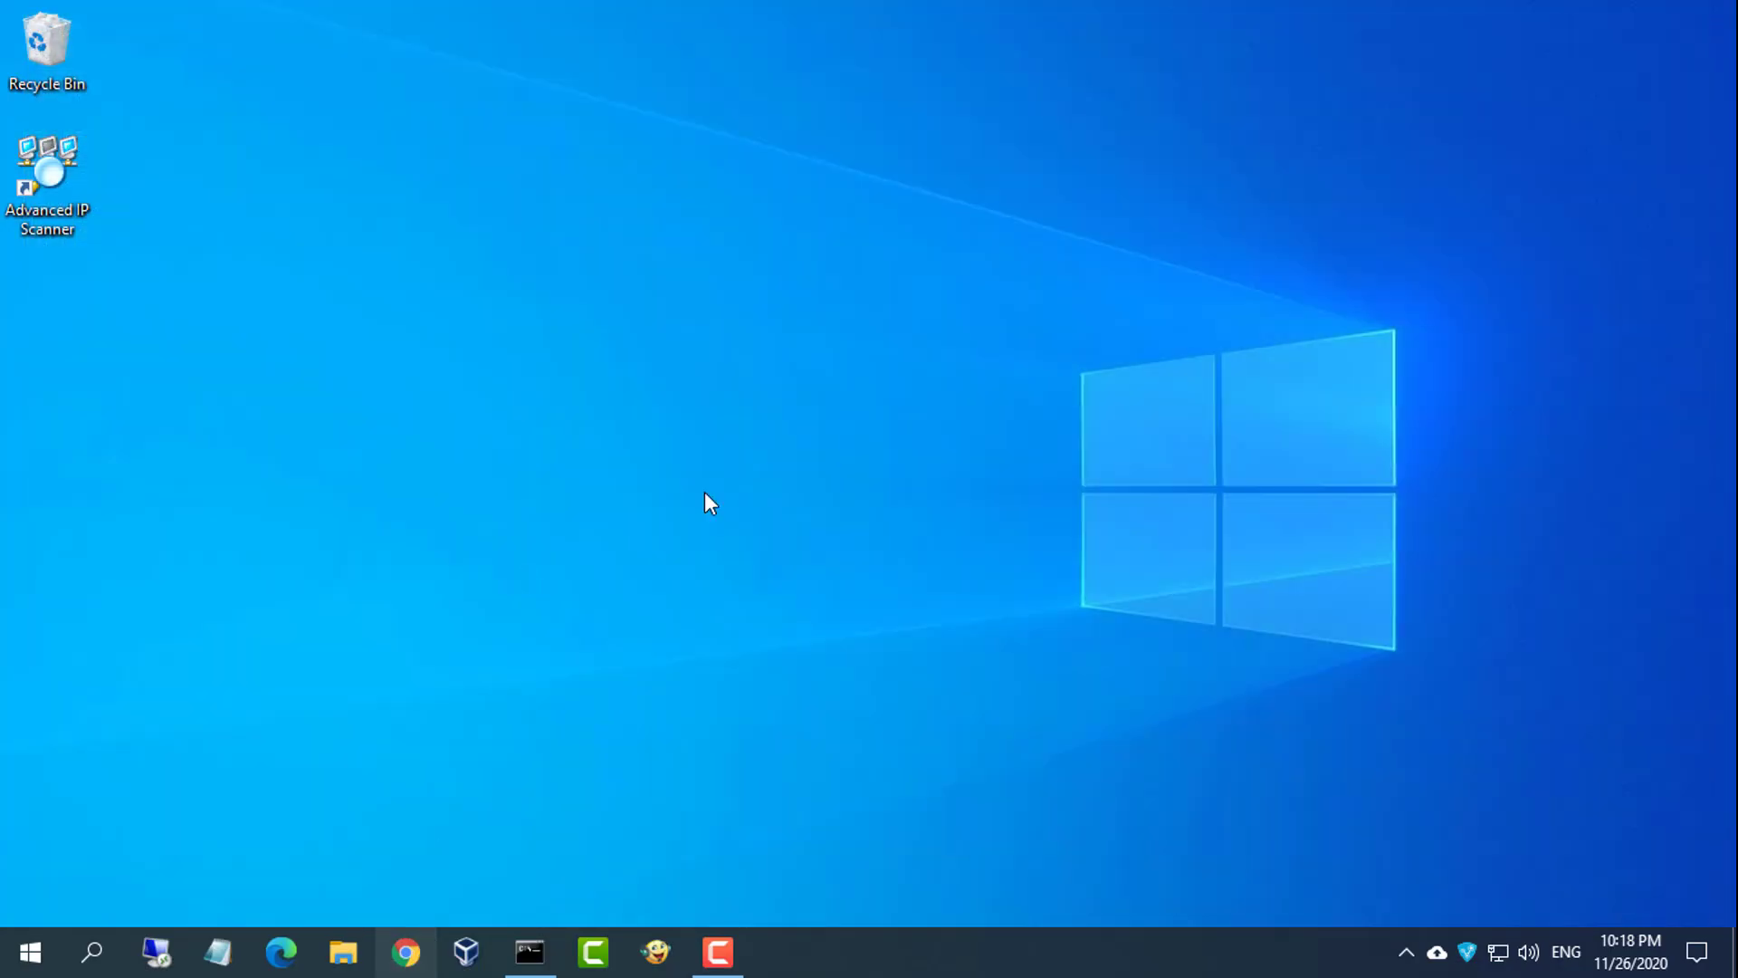
click(484, 67)
text(10)
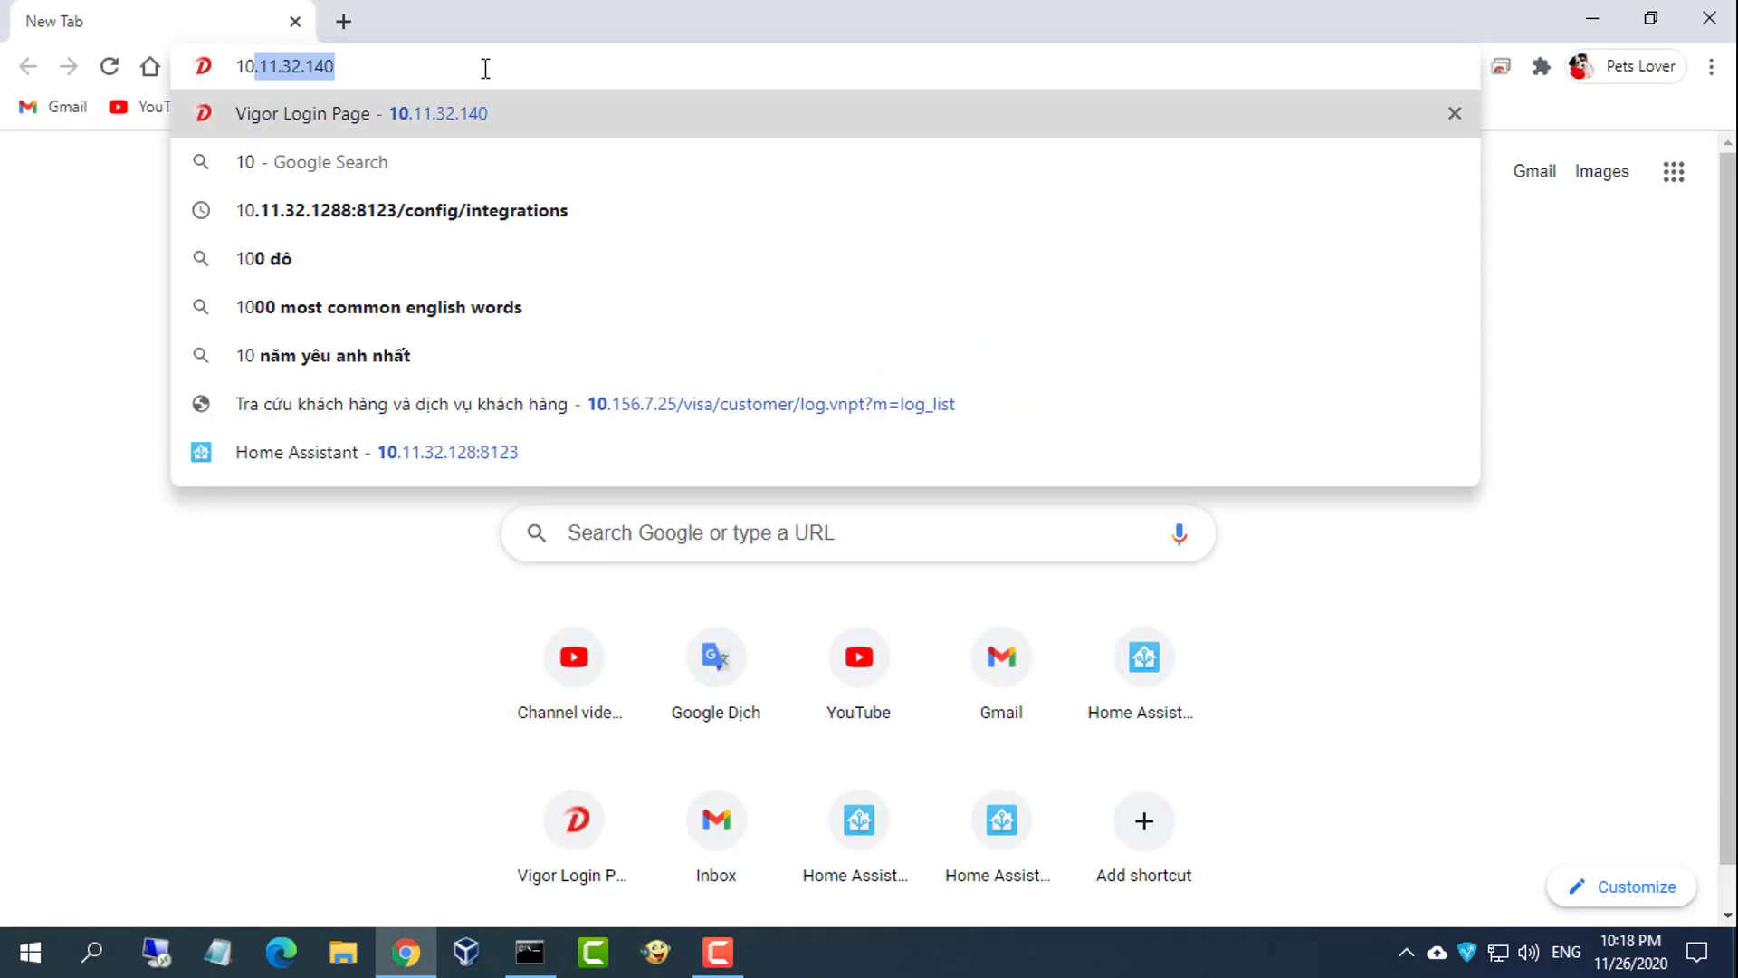
text(.11.32.128)
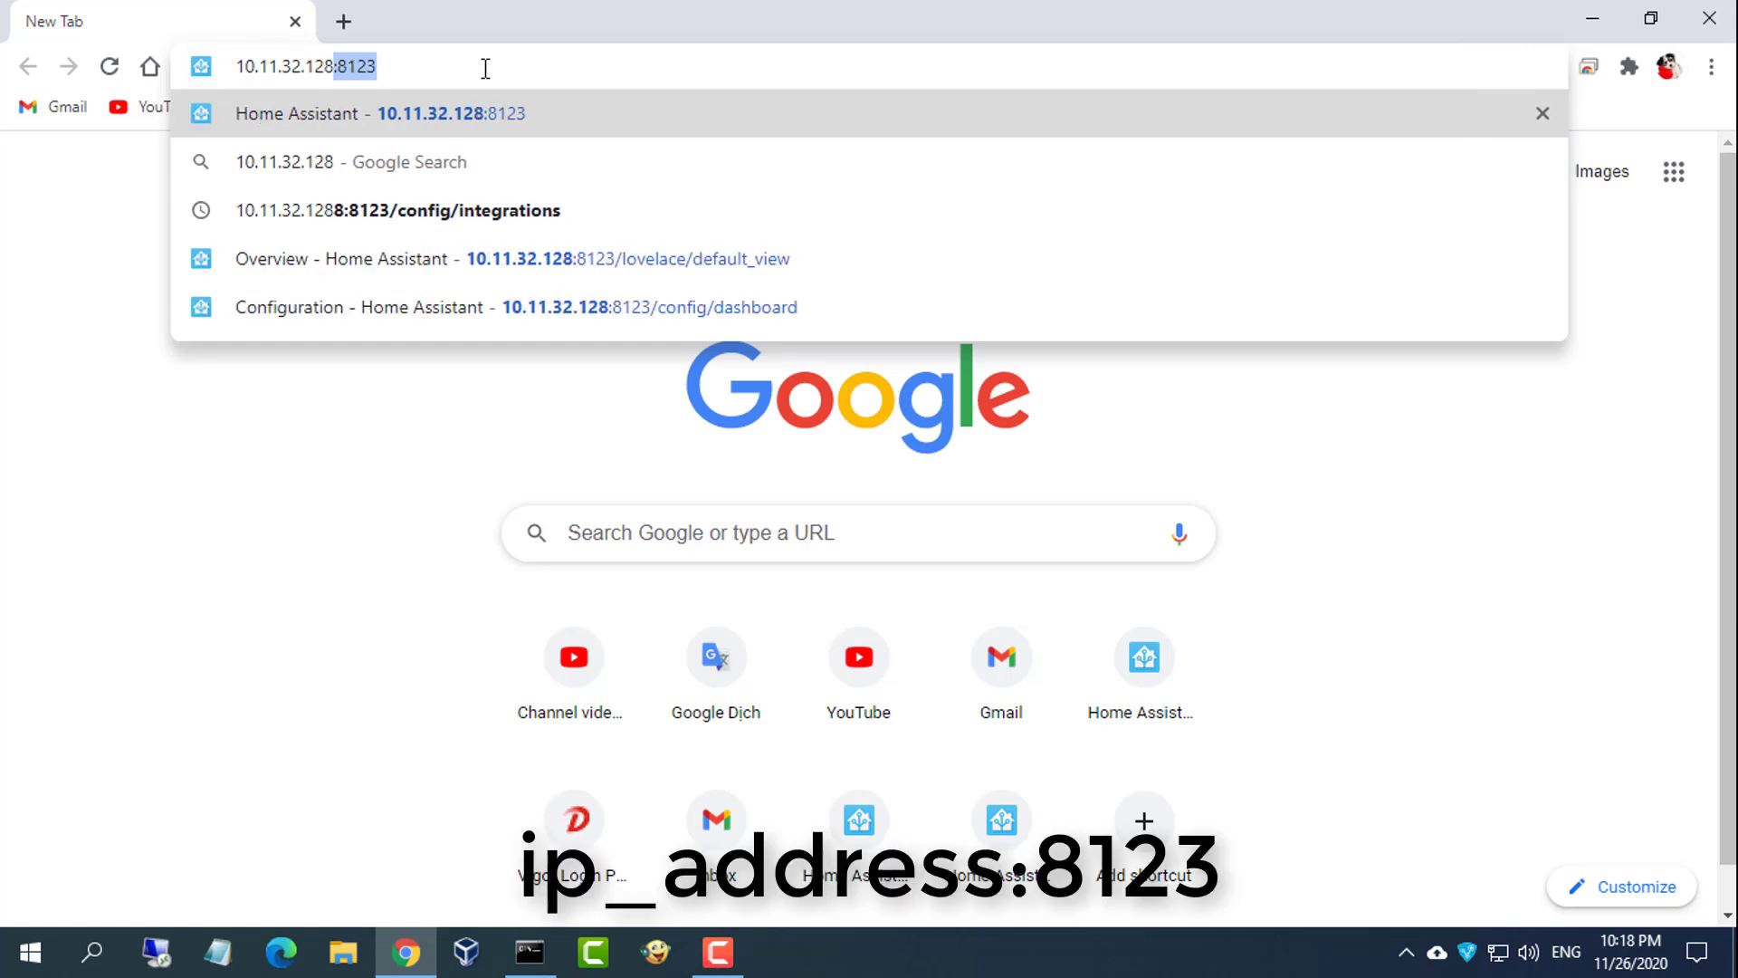
text(:8123)
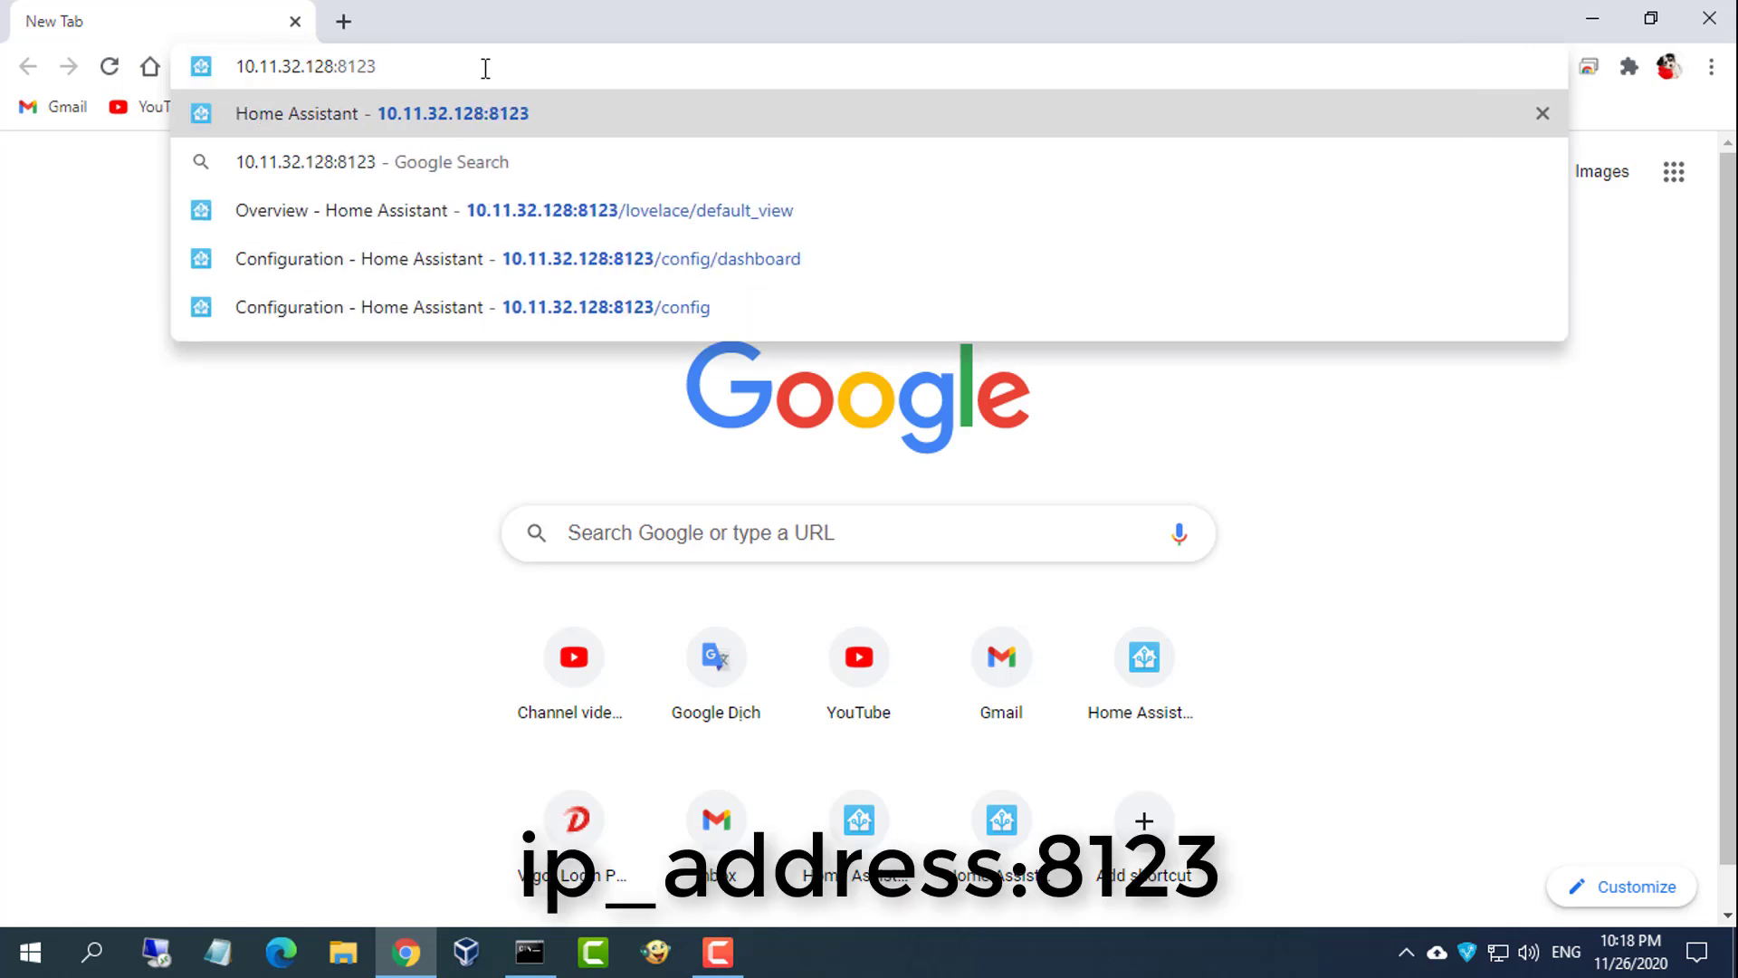
key(Return)
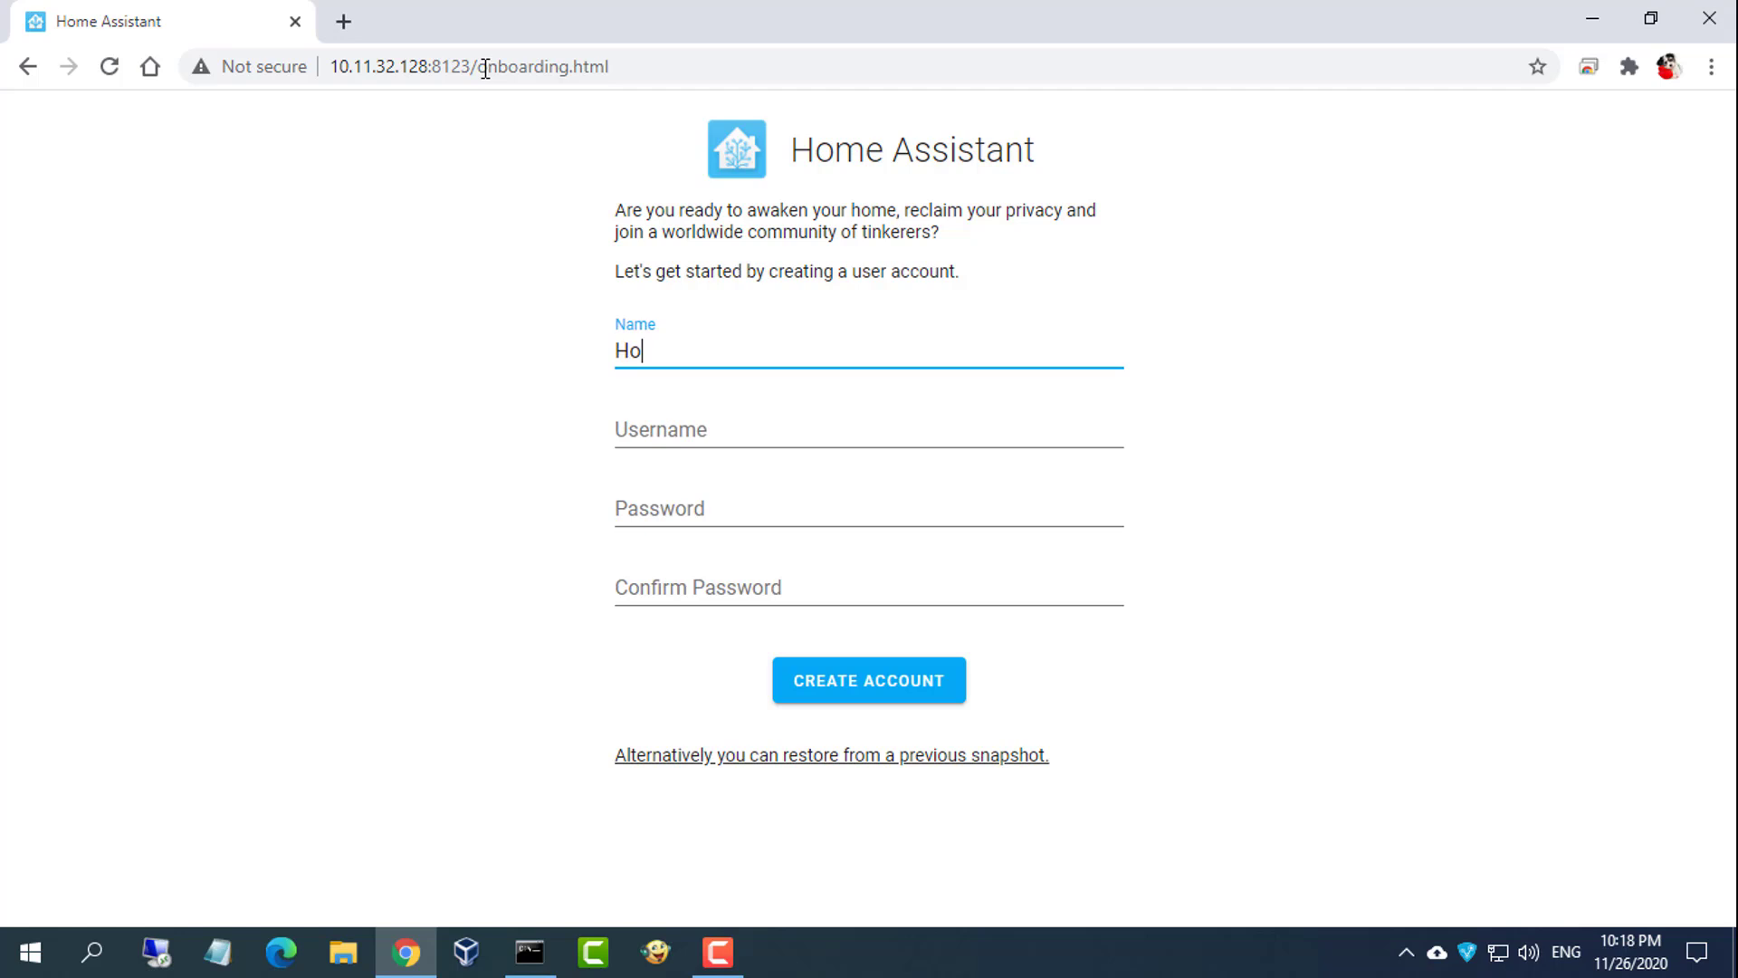
text(me)
Fill in name, username, password and confirmation, and create the user account
key(Tab)
text(home)
key(BackSpace)
key(BackSpace)
key(BackSpace)
key(BackSpace)
text(net)
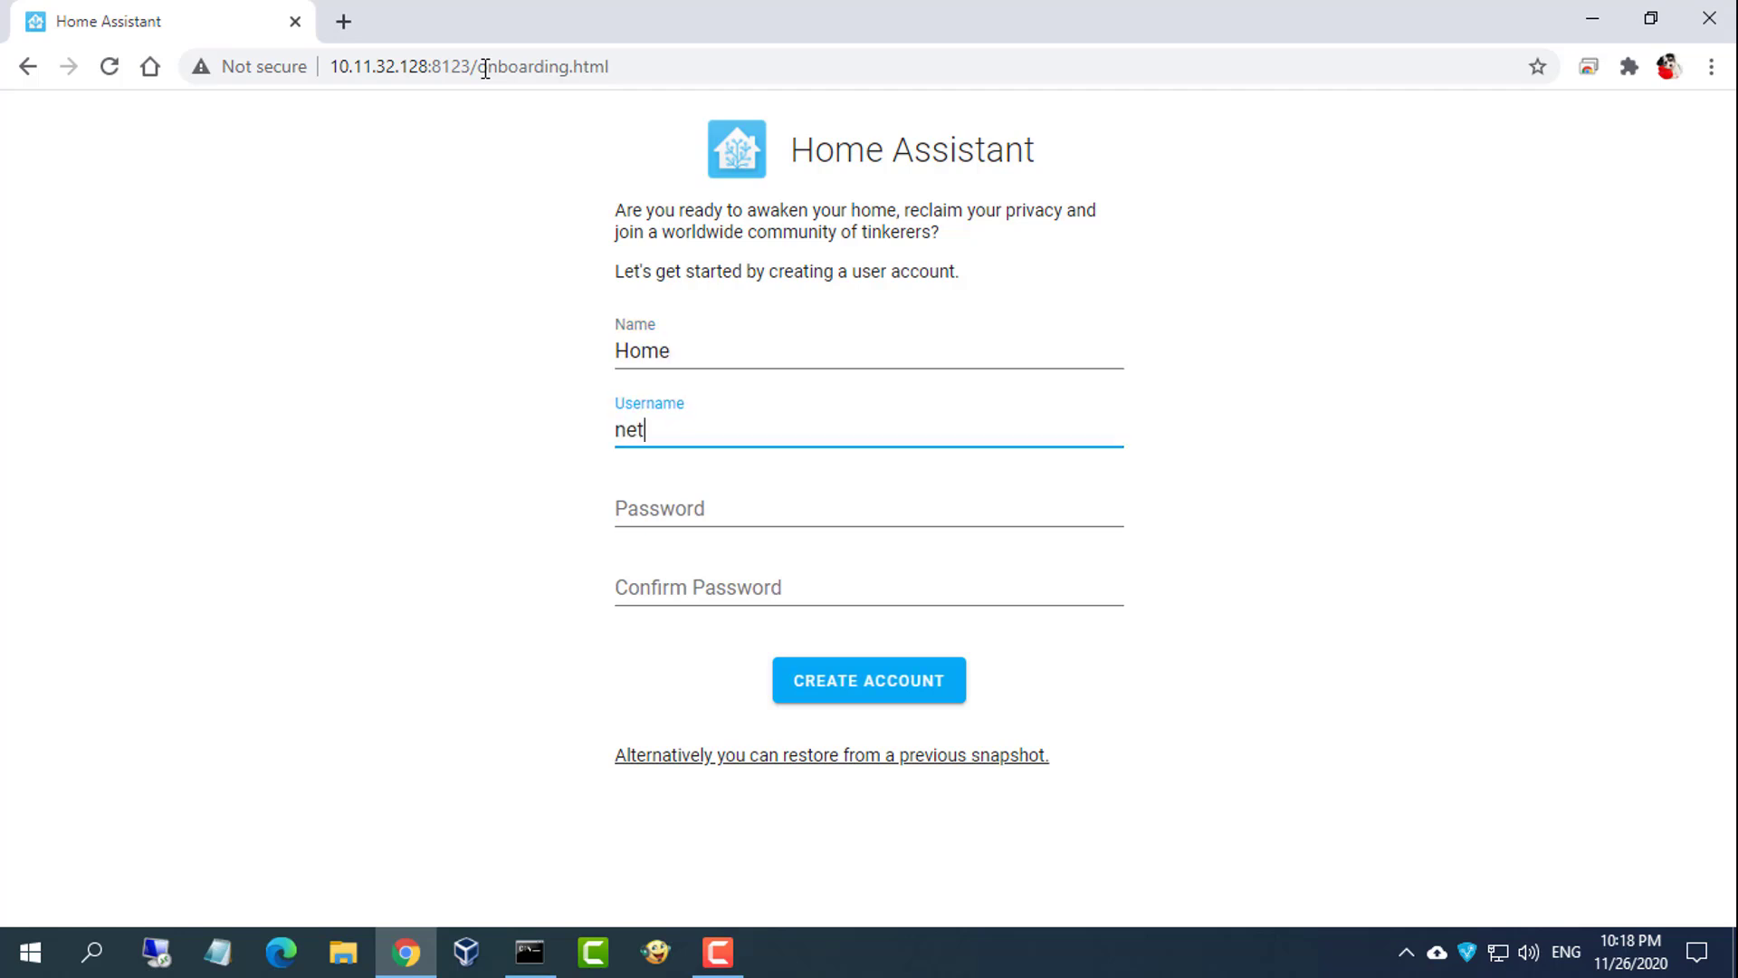
text(vn)
key(Tab)
text(aa)
key(Tab)
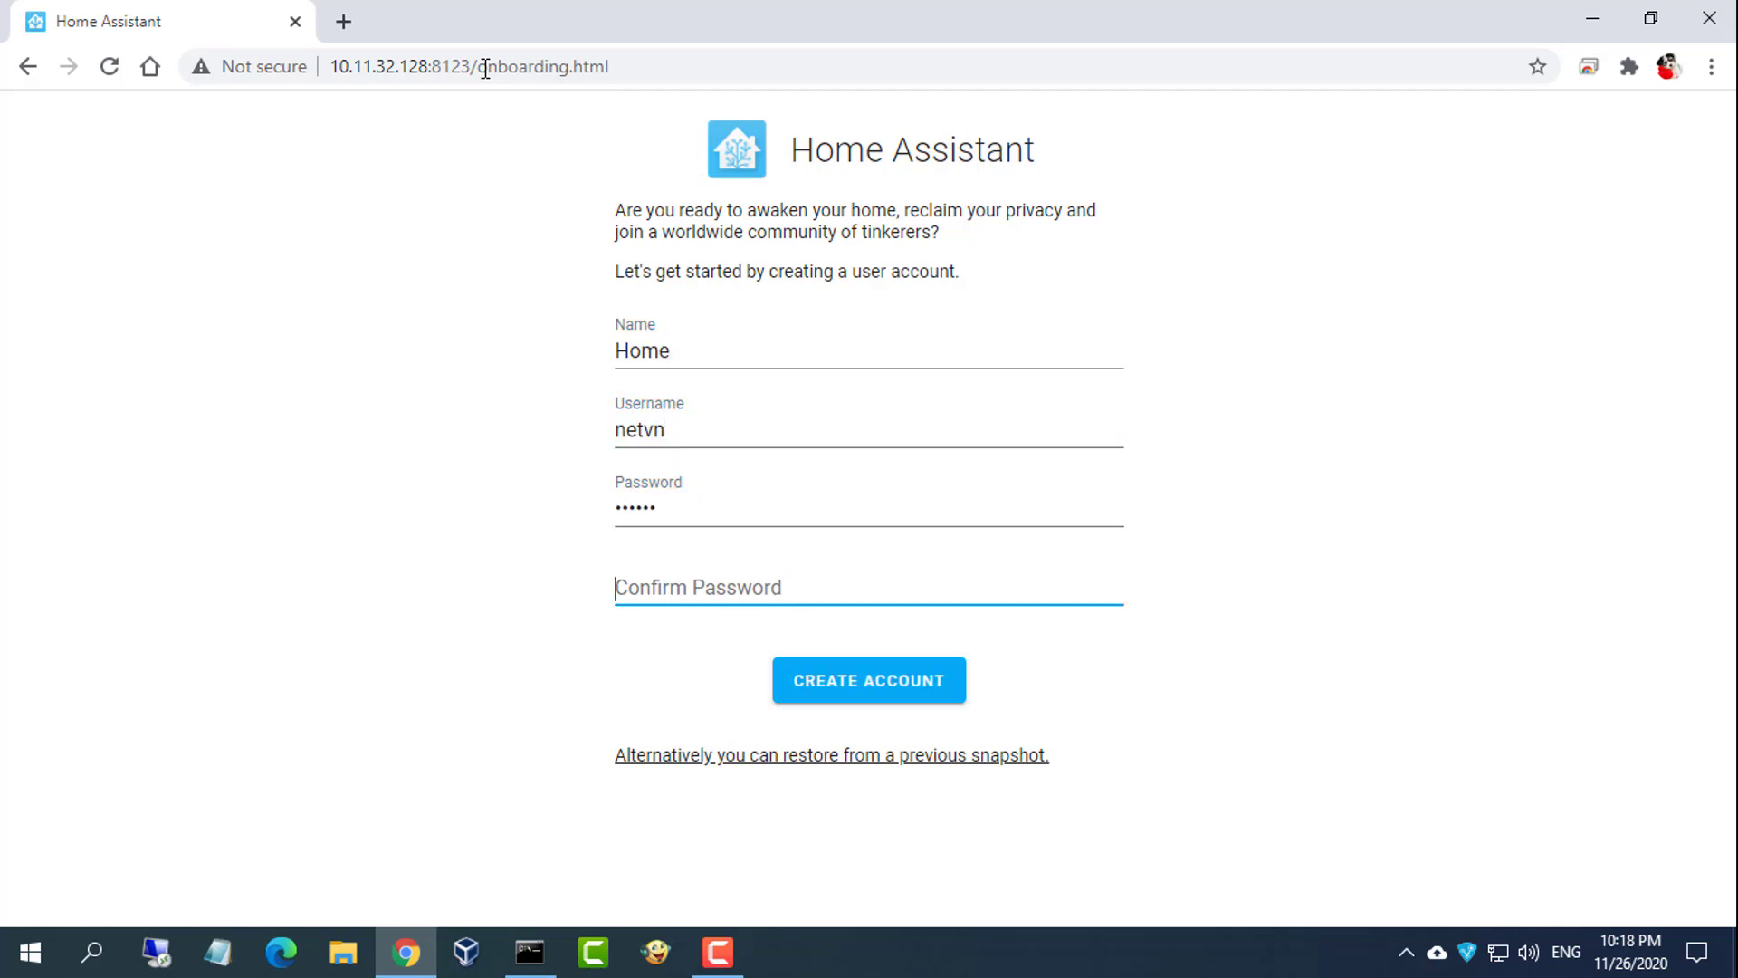
text(aaaaaa)
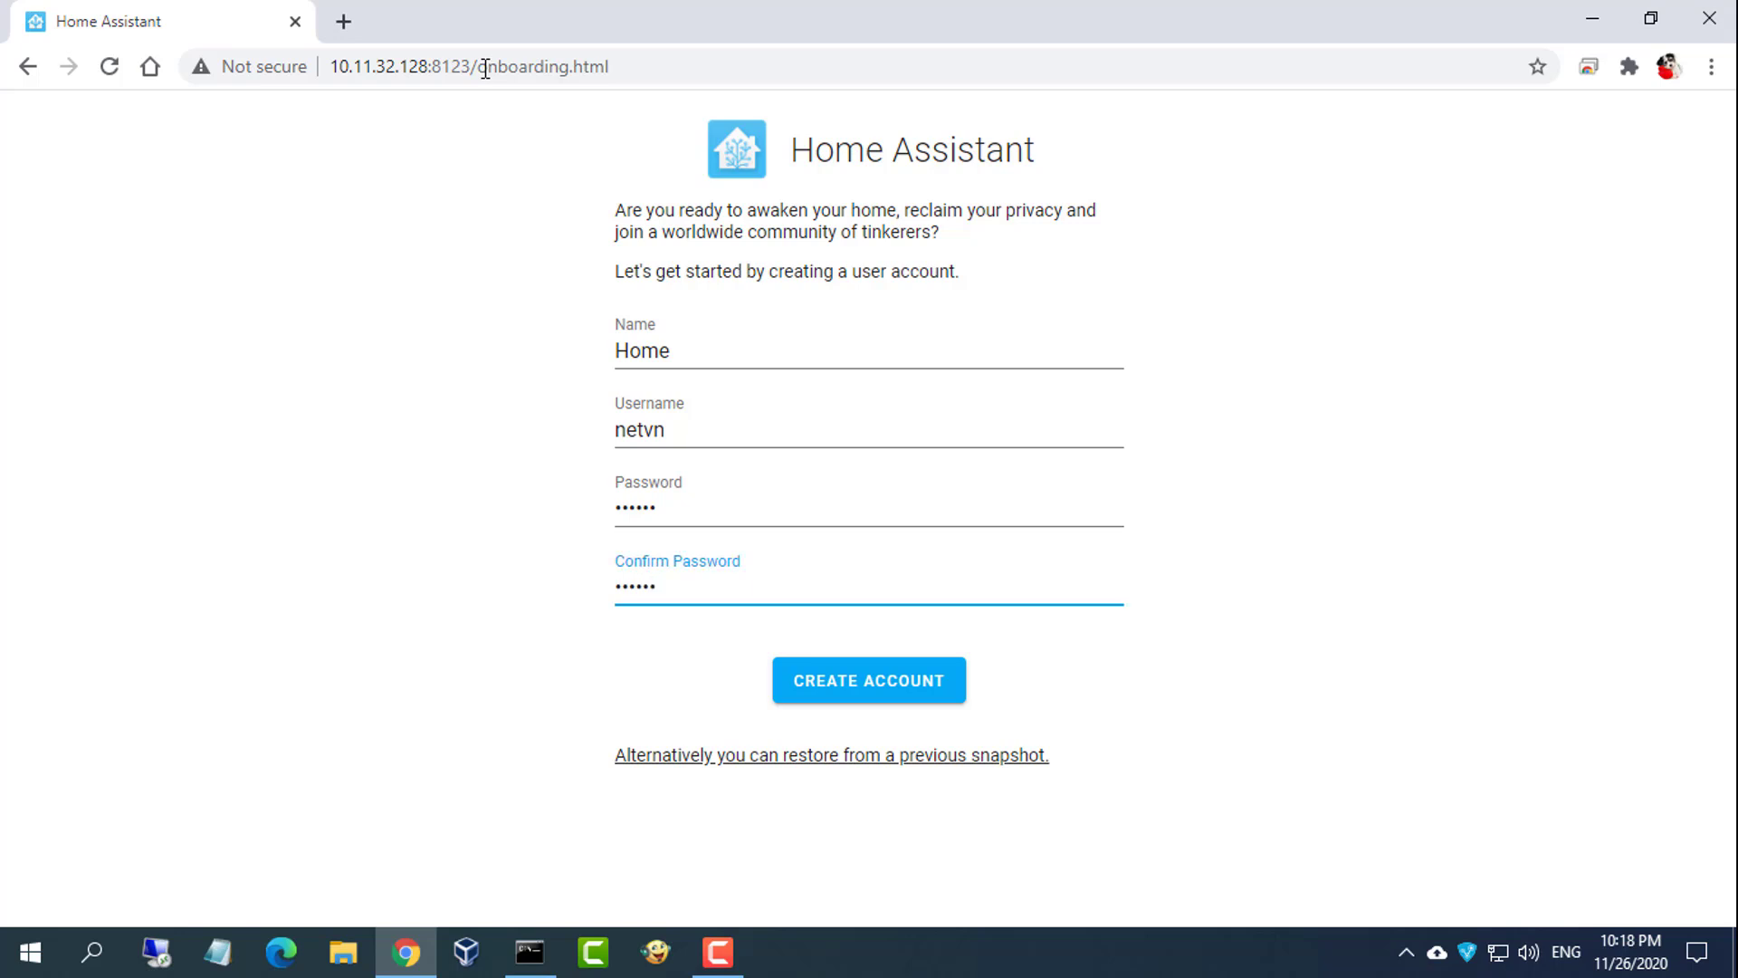
click(884, 685)
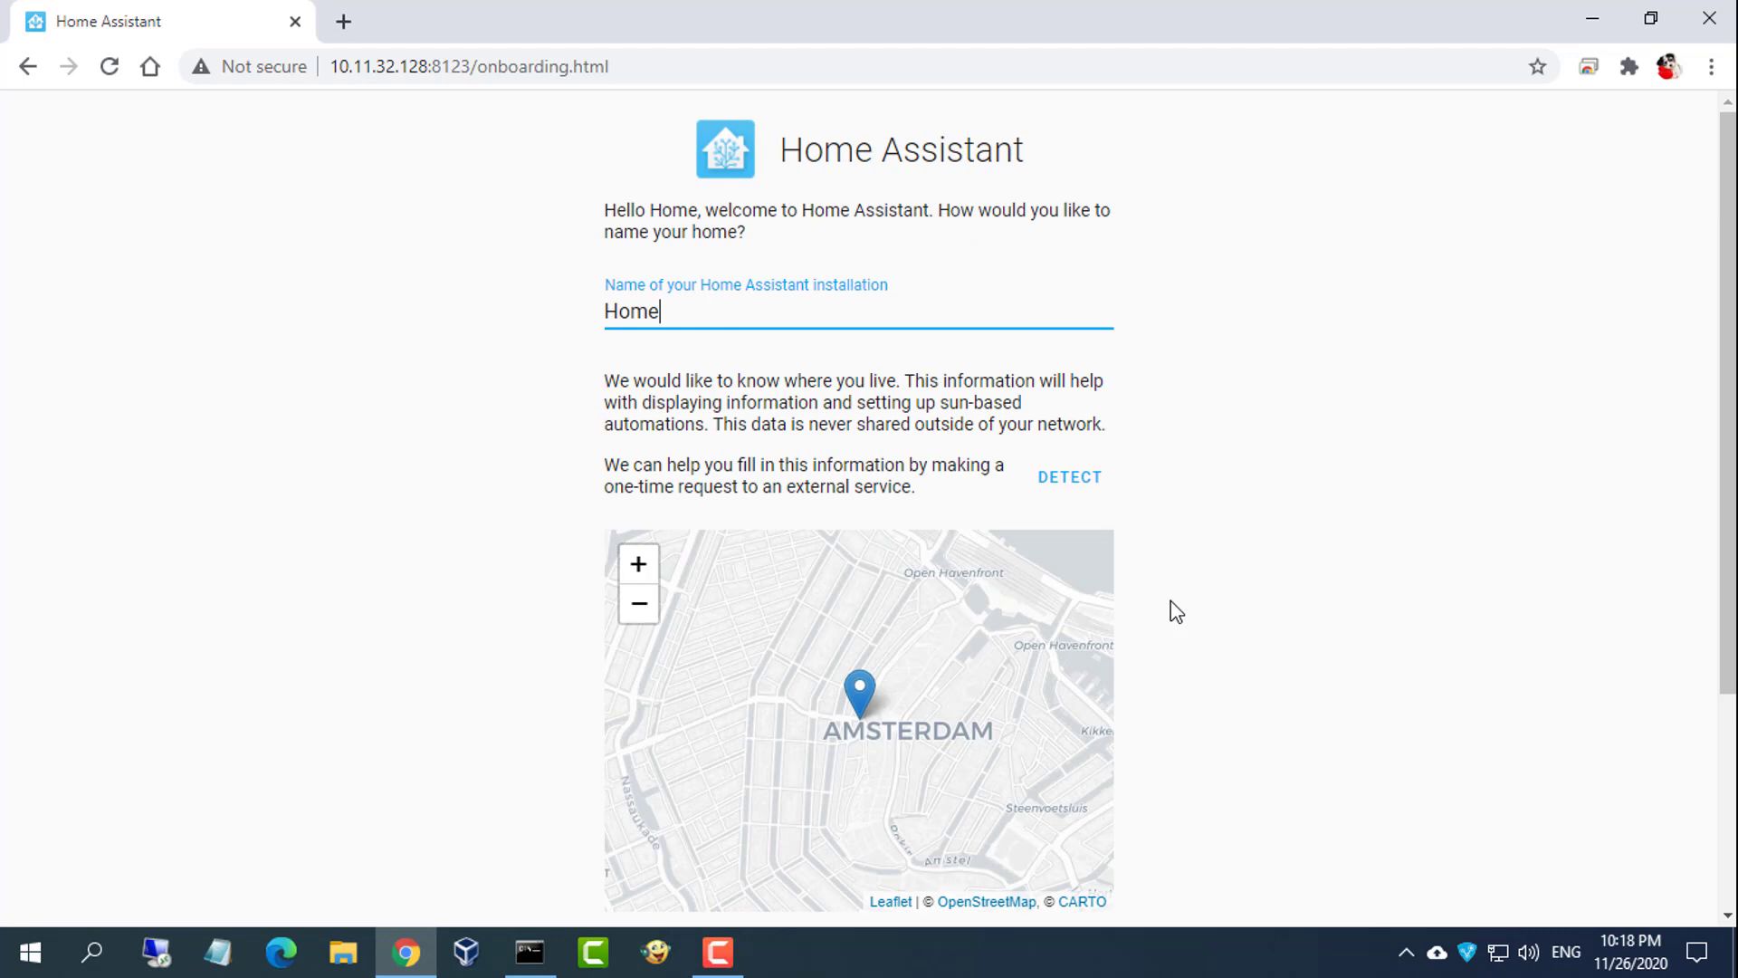
scroll(1175, 611, down, 2)
Place the home in East Asia, choose time zone Asia/Saigon and set elevation 150
click(639, 369)
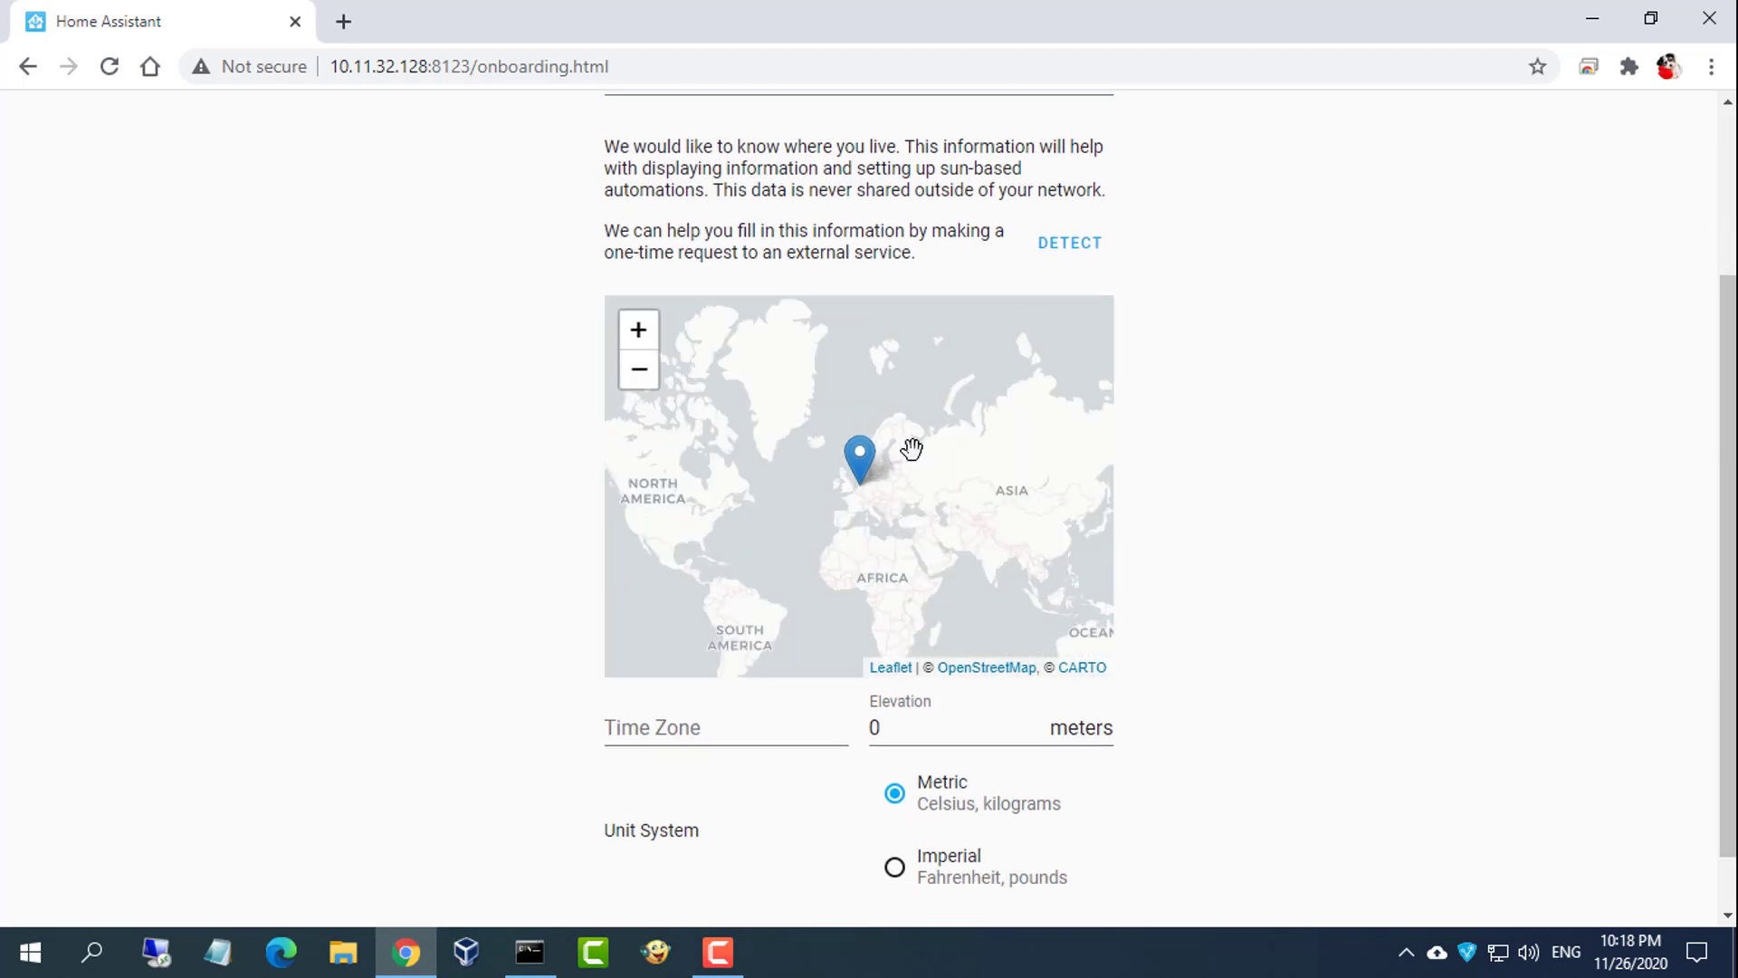
click(1039, 509)
click(811, 729)
drag(1034, 18, 1036, 540)
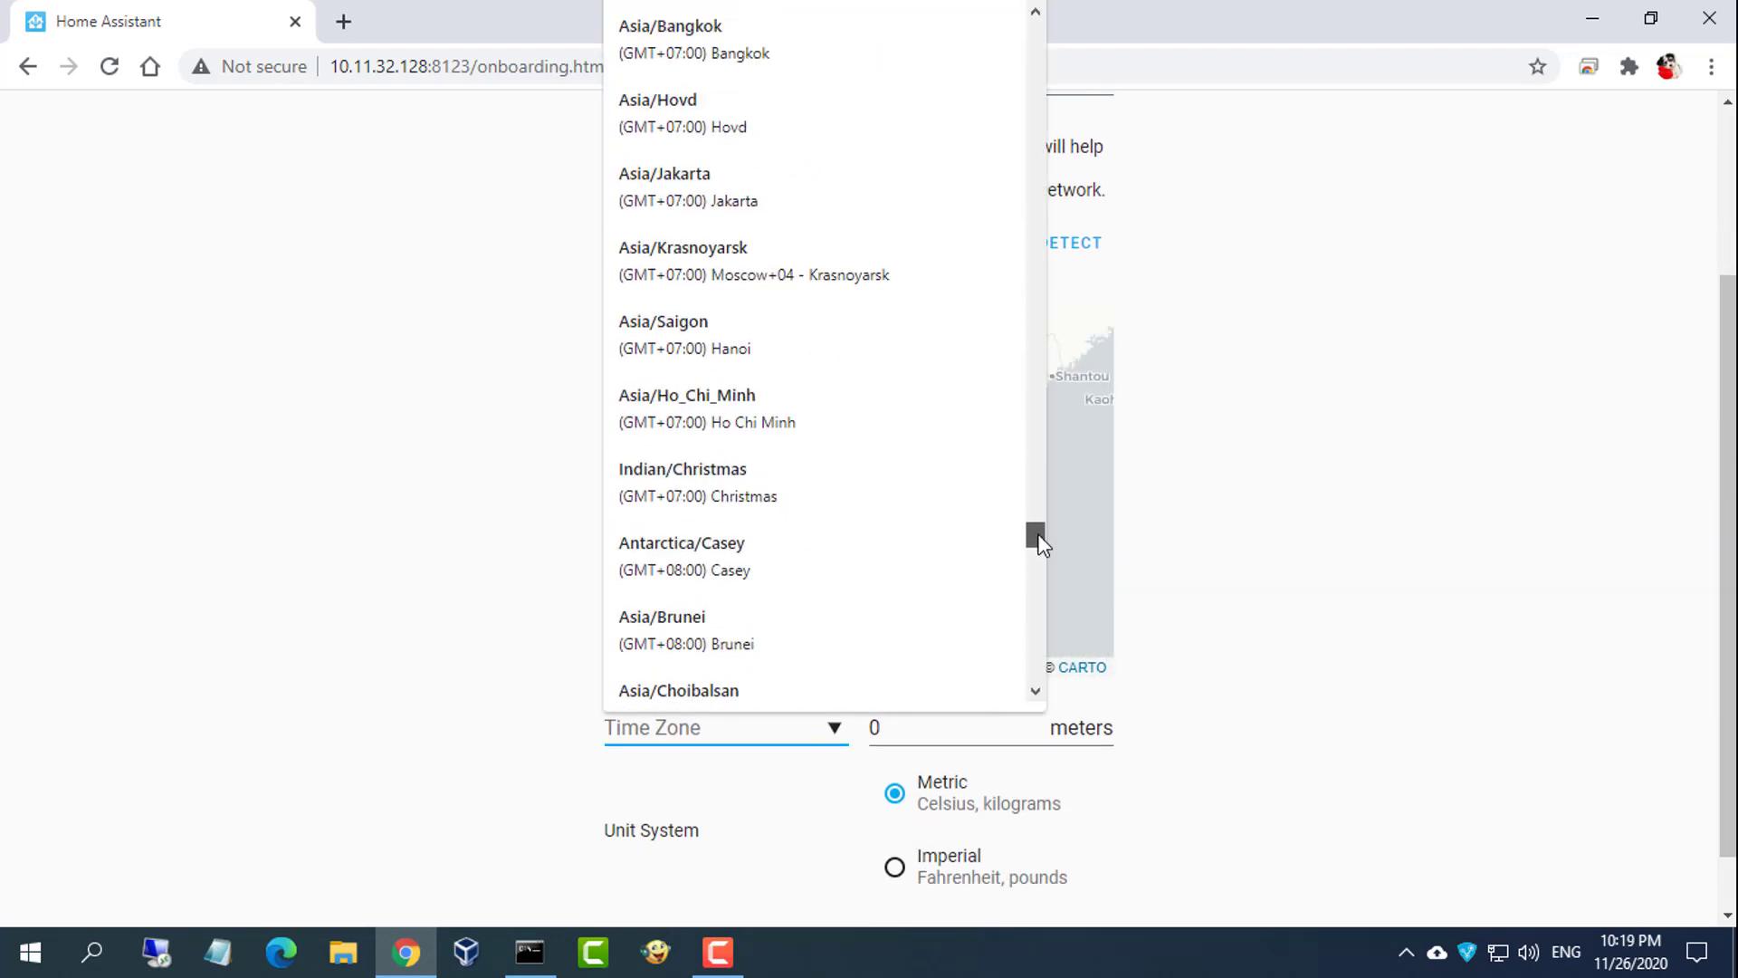
click(816, 359)
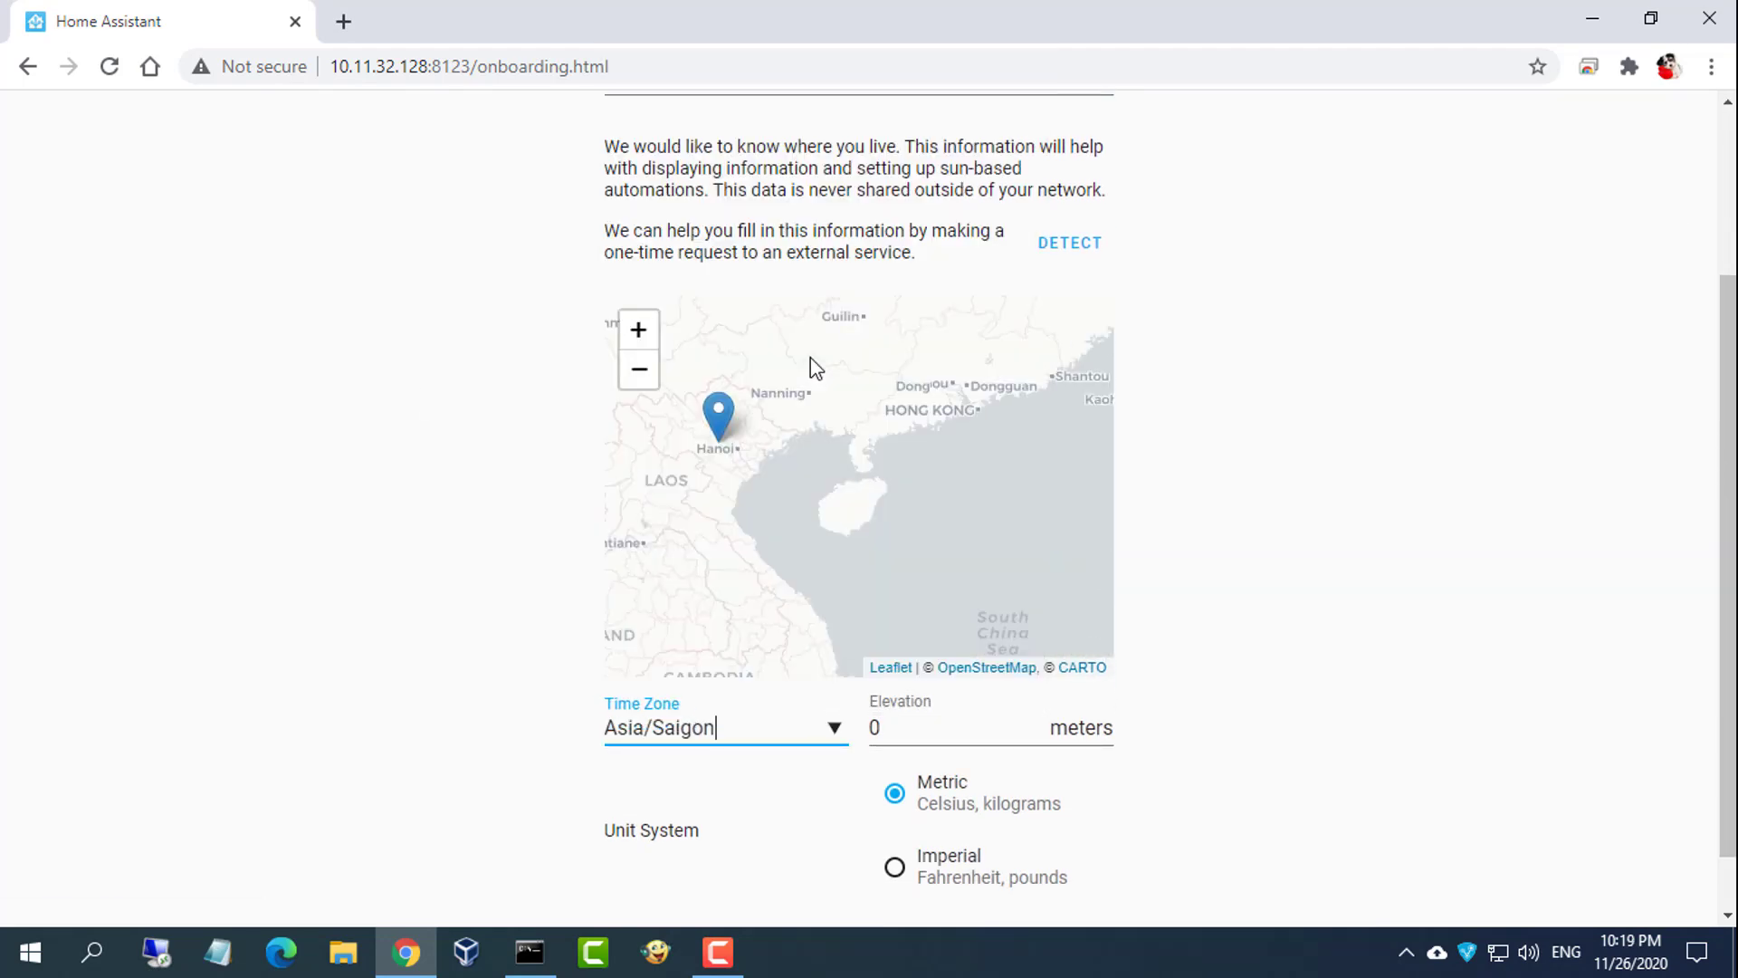
click(1005, 734)
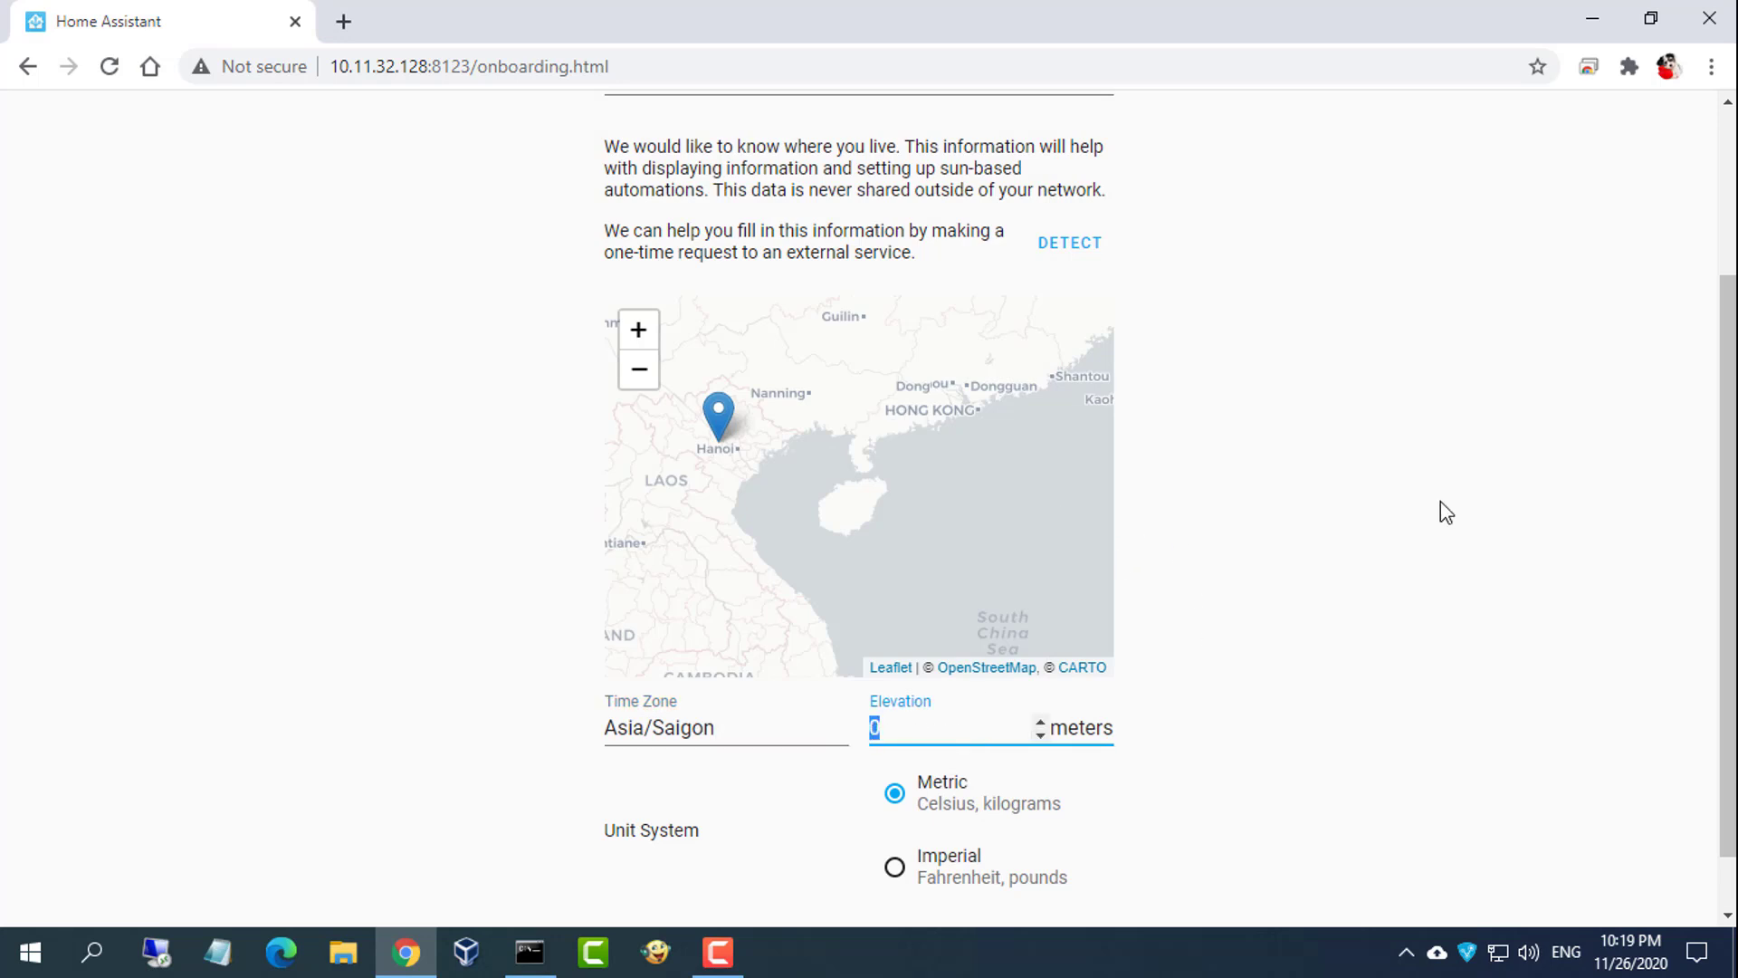
scroll(1733, 587, down, 1)
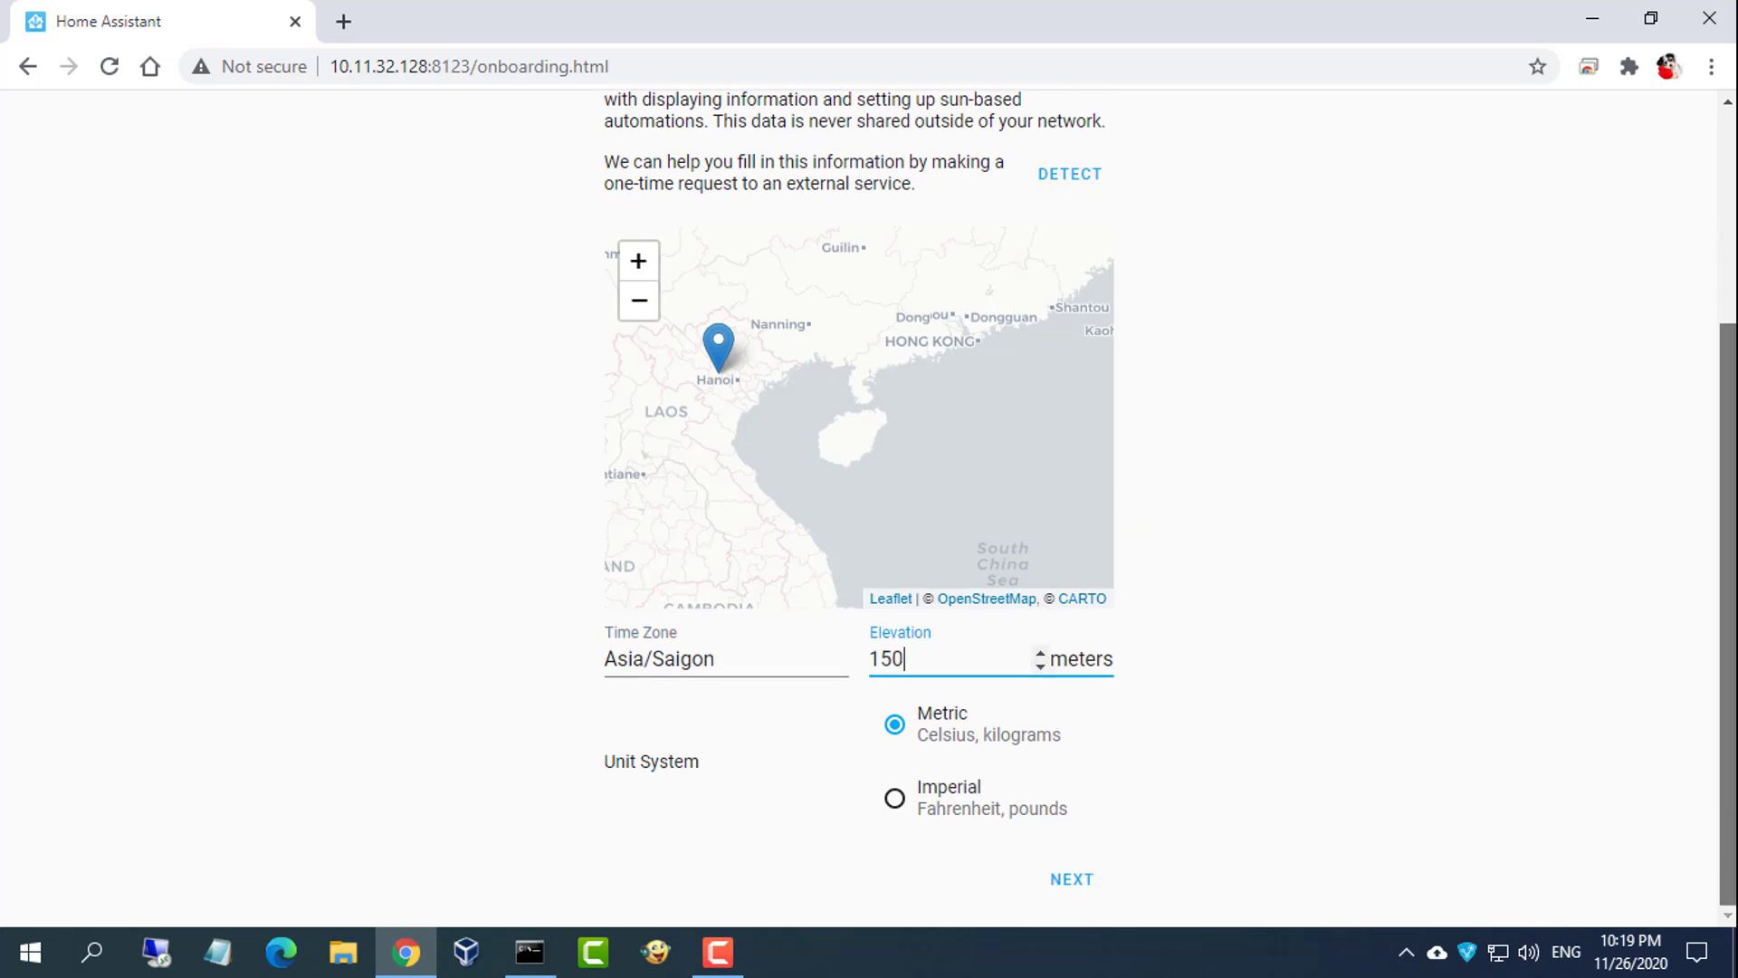
Finish onboarding and stay logged in on the dashboard
click(1080, 880)
click(1081, 452)
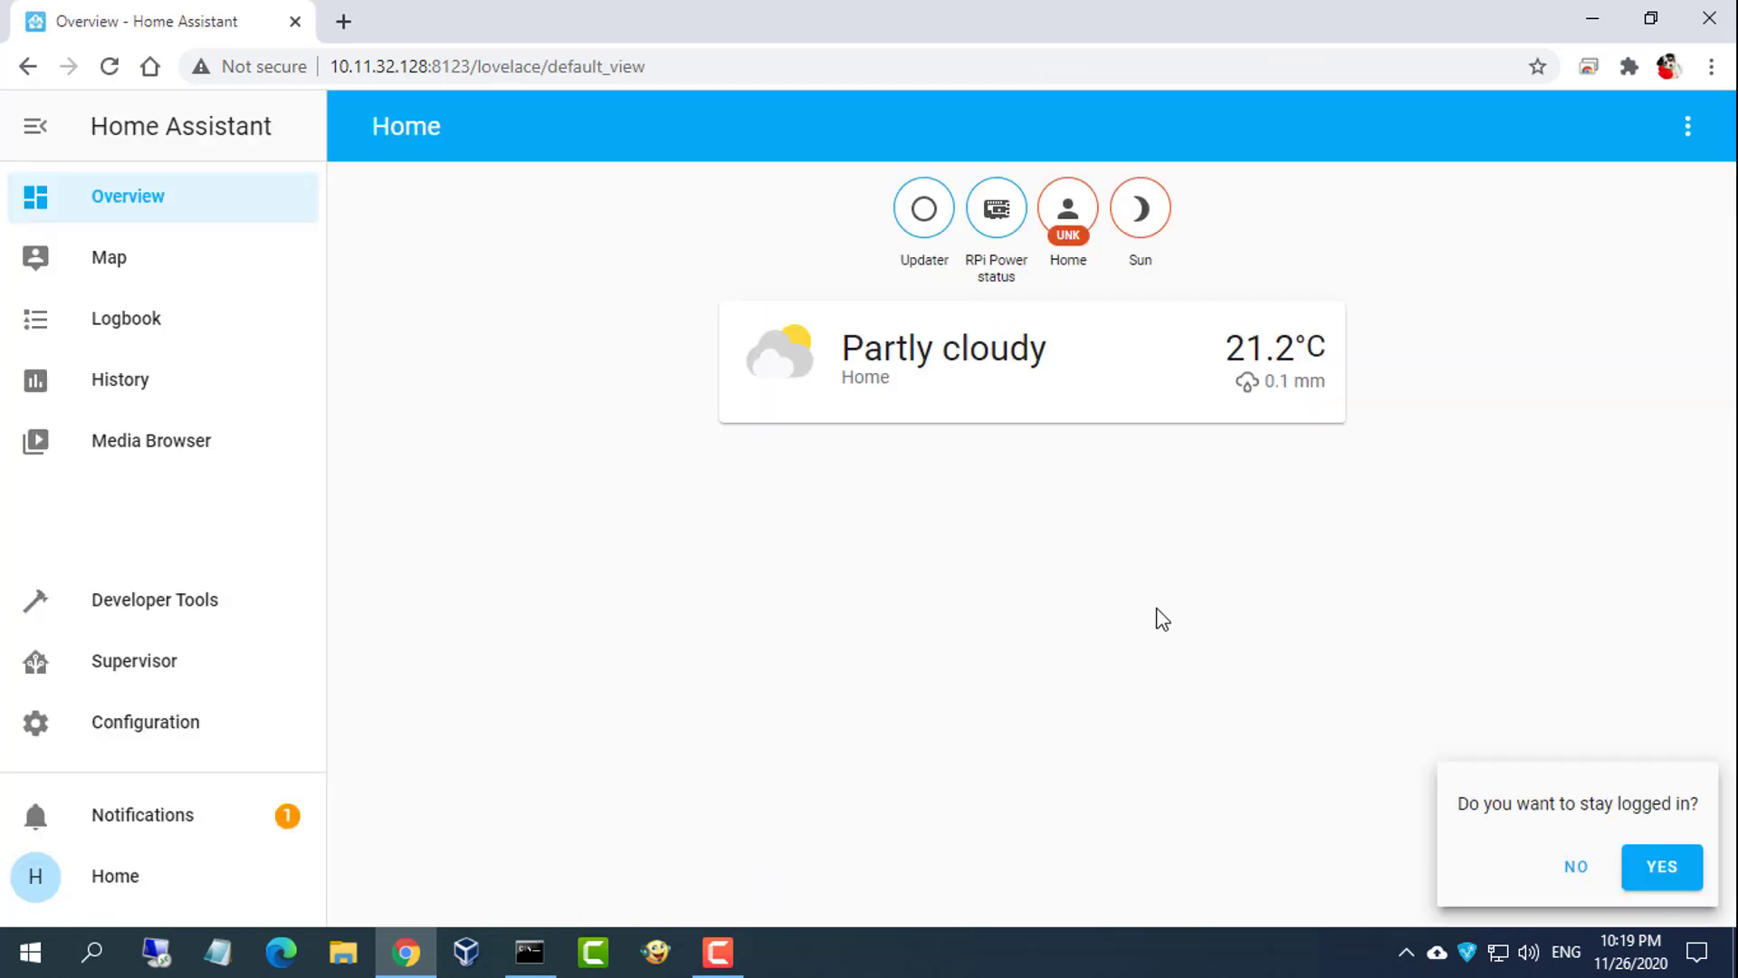
click(1688, 885)
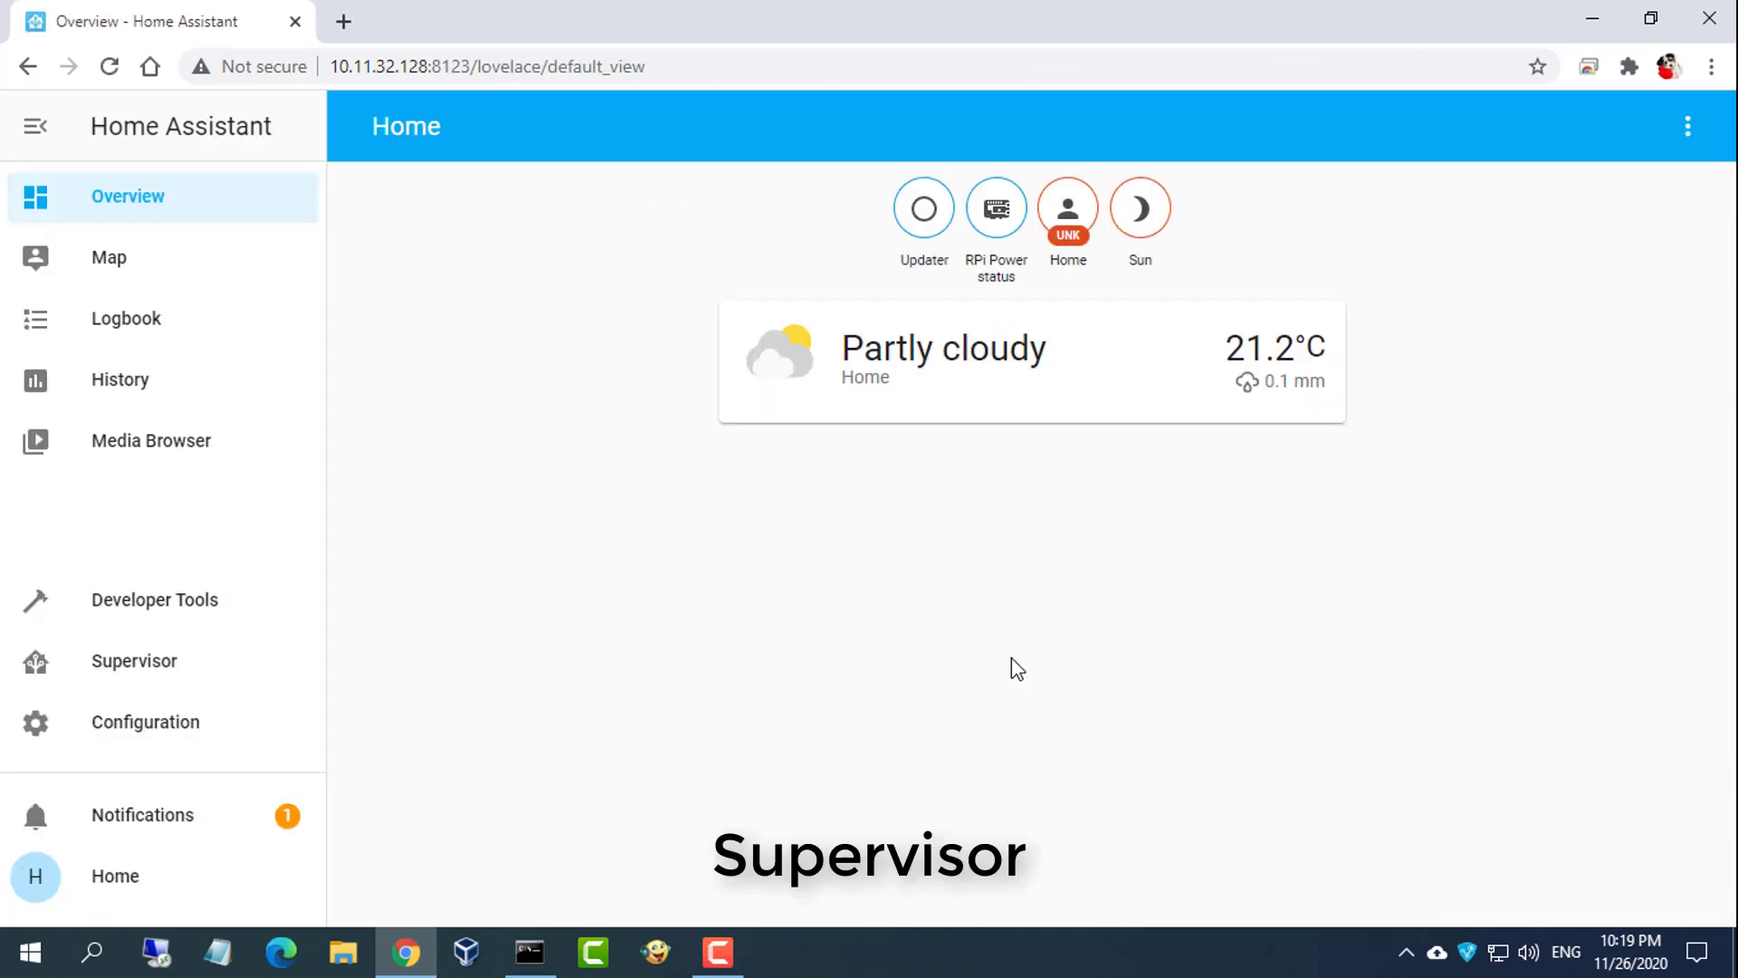
Go to Supervisor's Add-on Store and bring up the File editor add-on
click(158, 682)
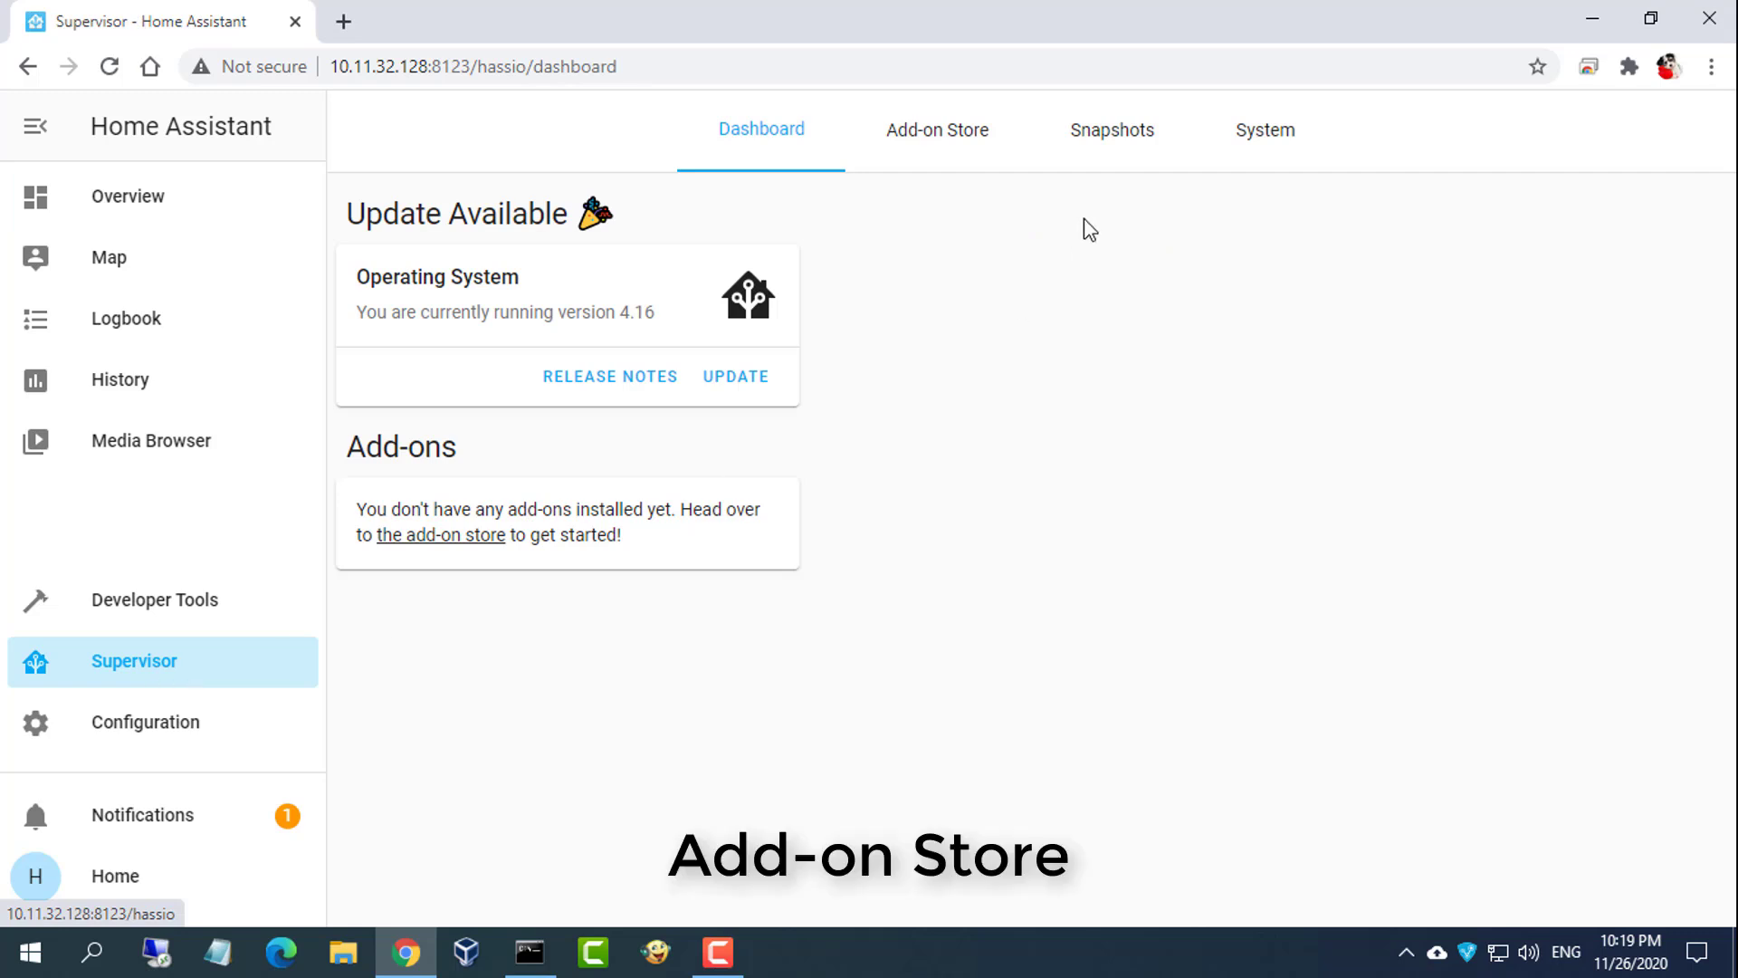
click(928, 162)
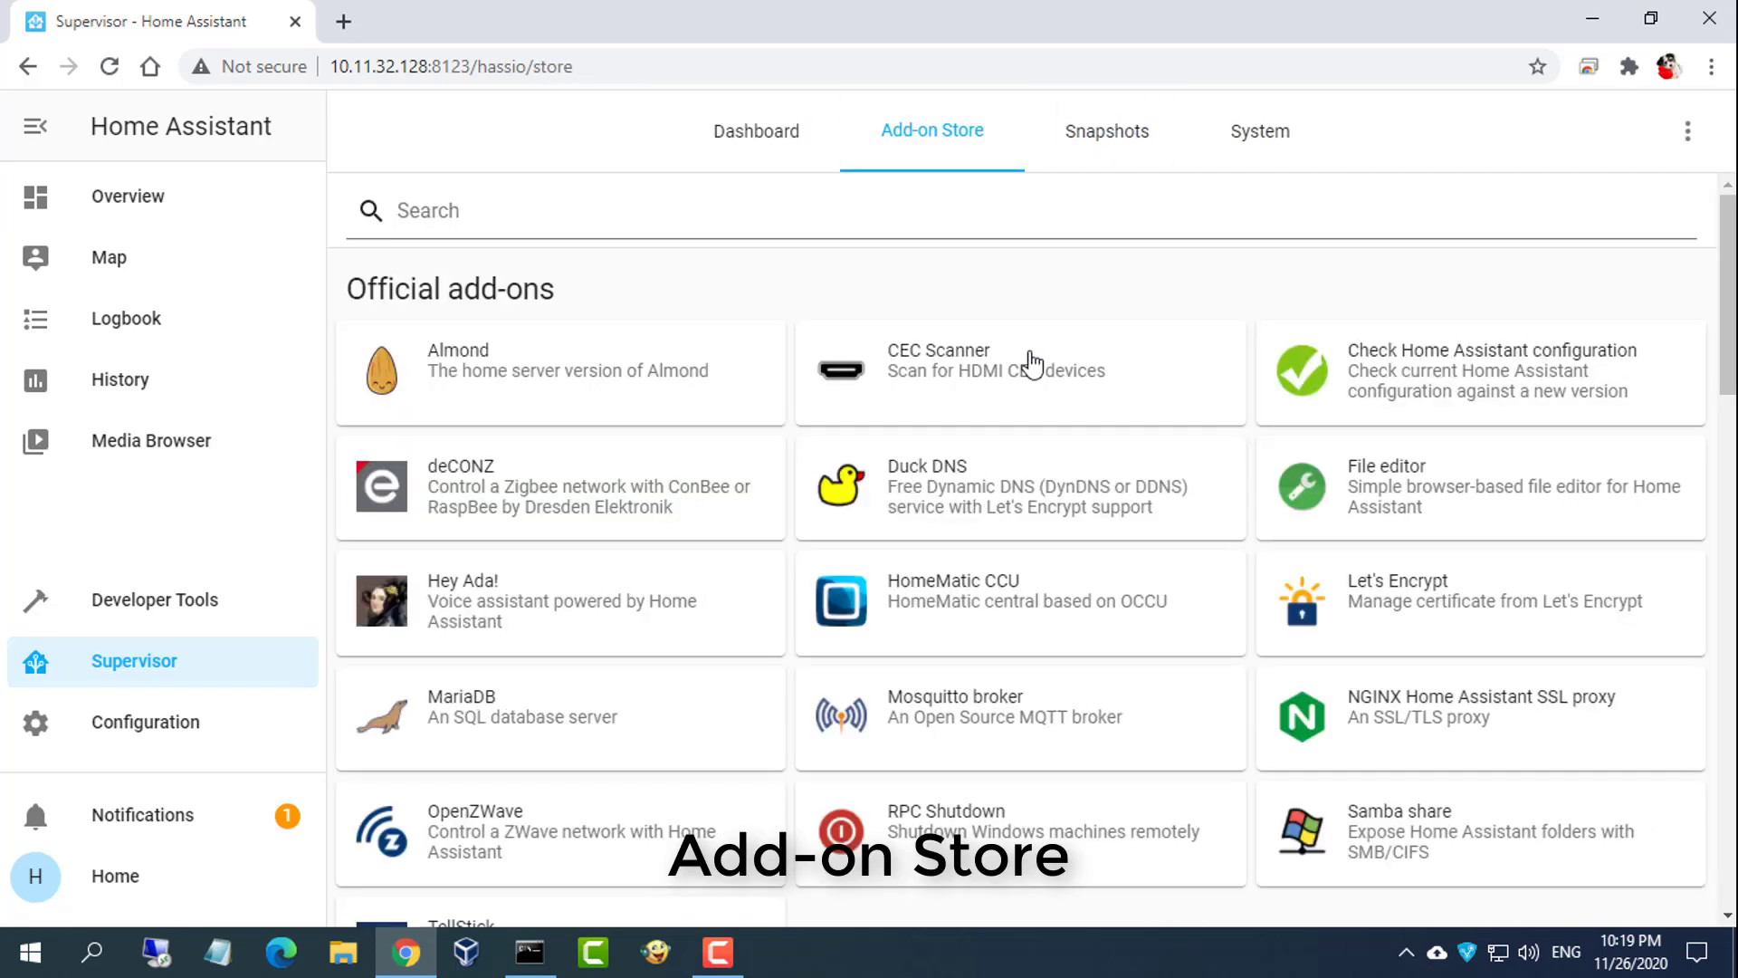
click(1386, 509)
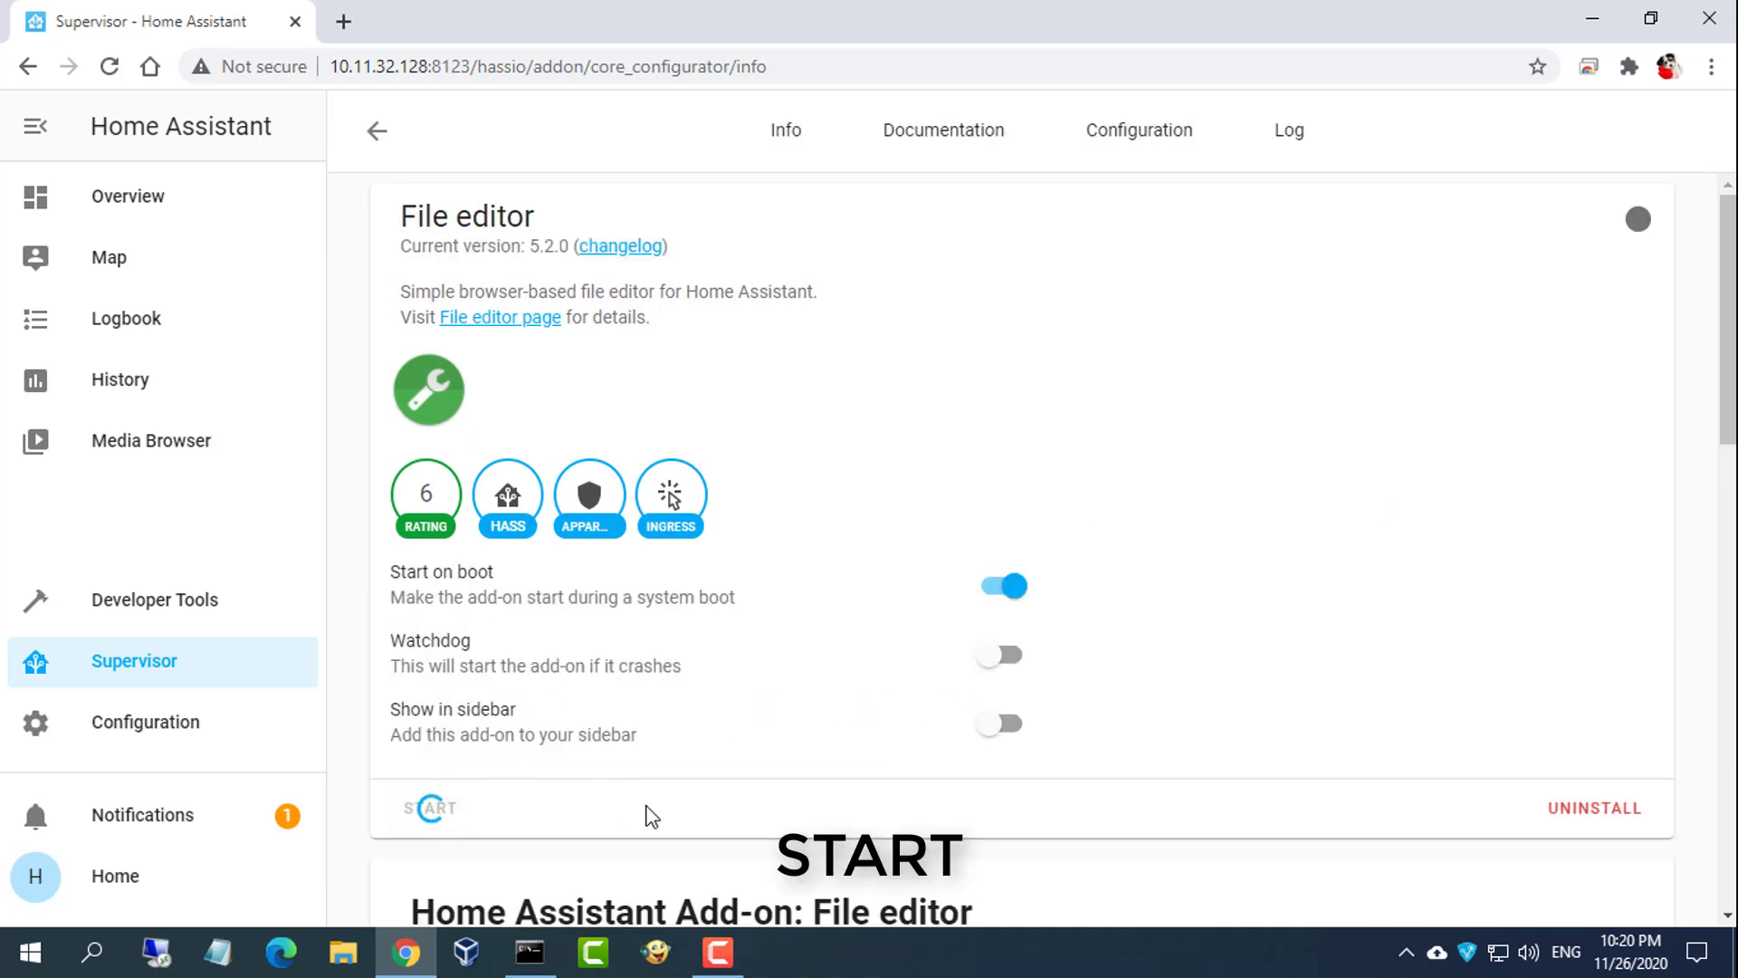
Restart Home Assistant from Configuration > Server Controls and confirm with OK
click(173, 735)
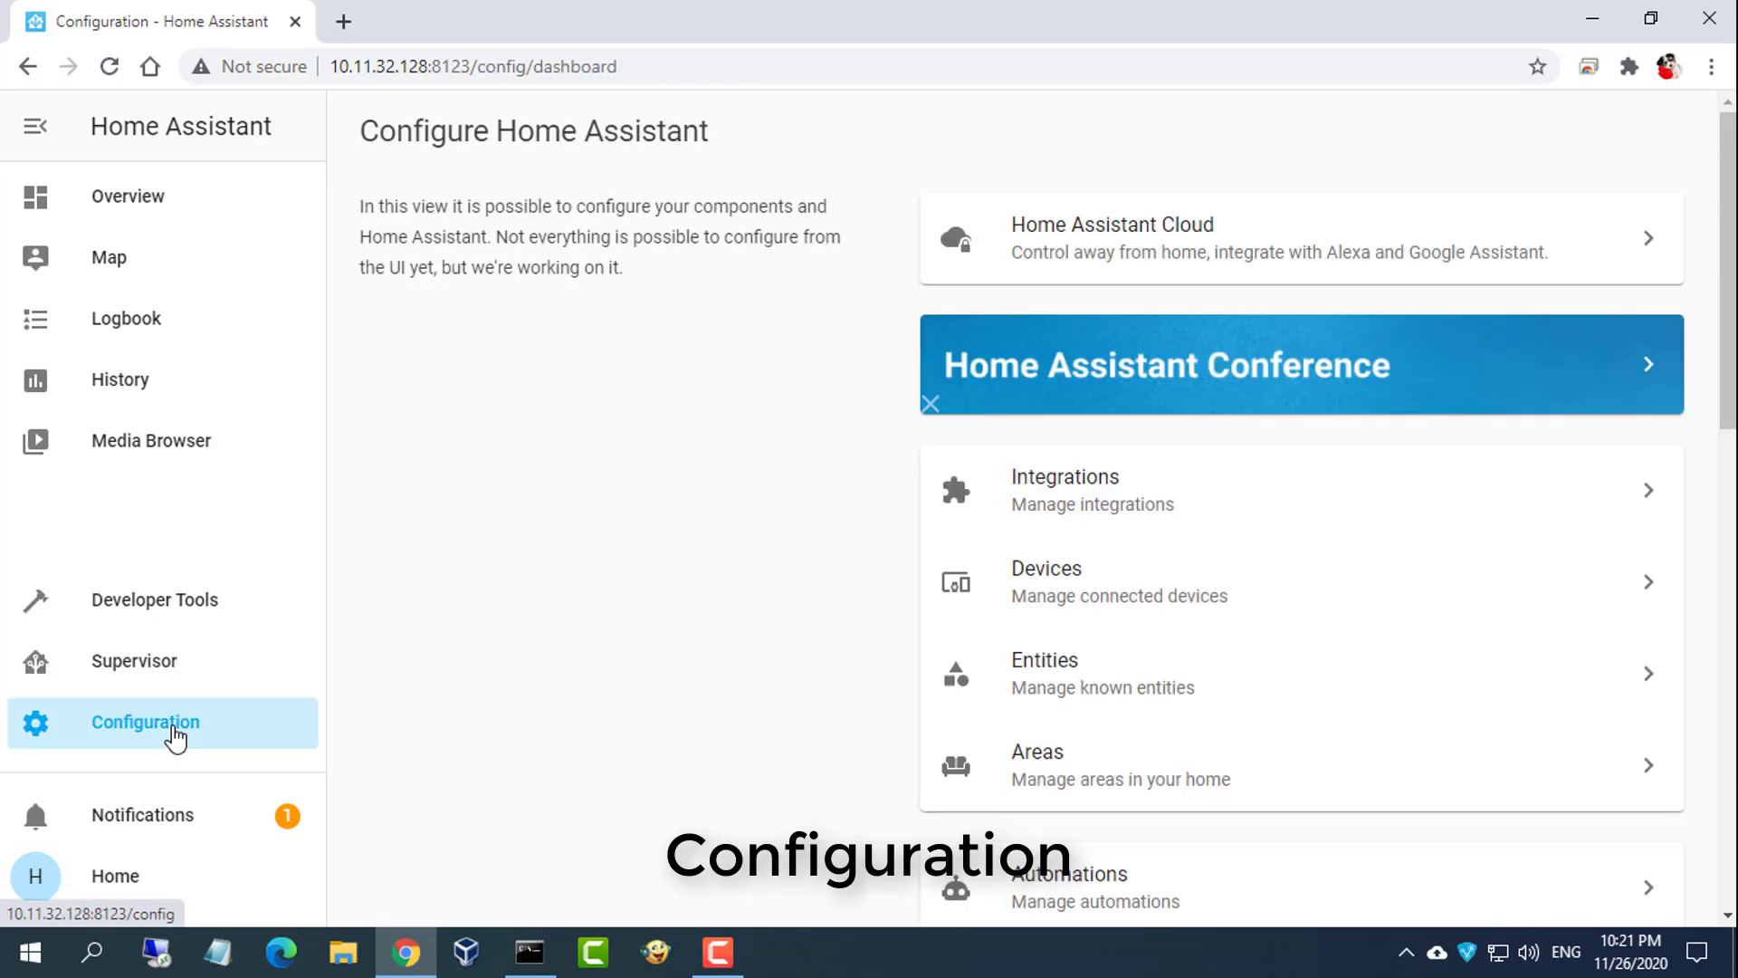
scroll(369, 722, down, 5)
scroll(369, 722, down, 2)
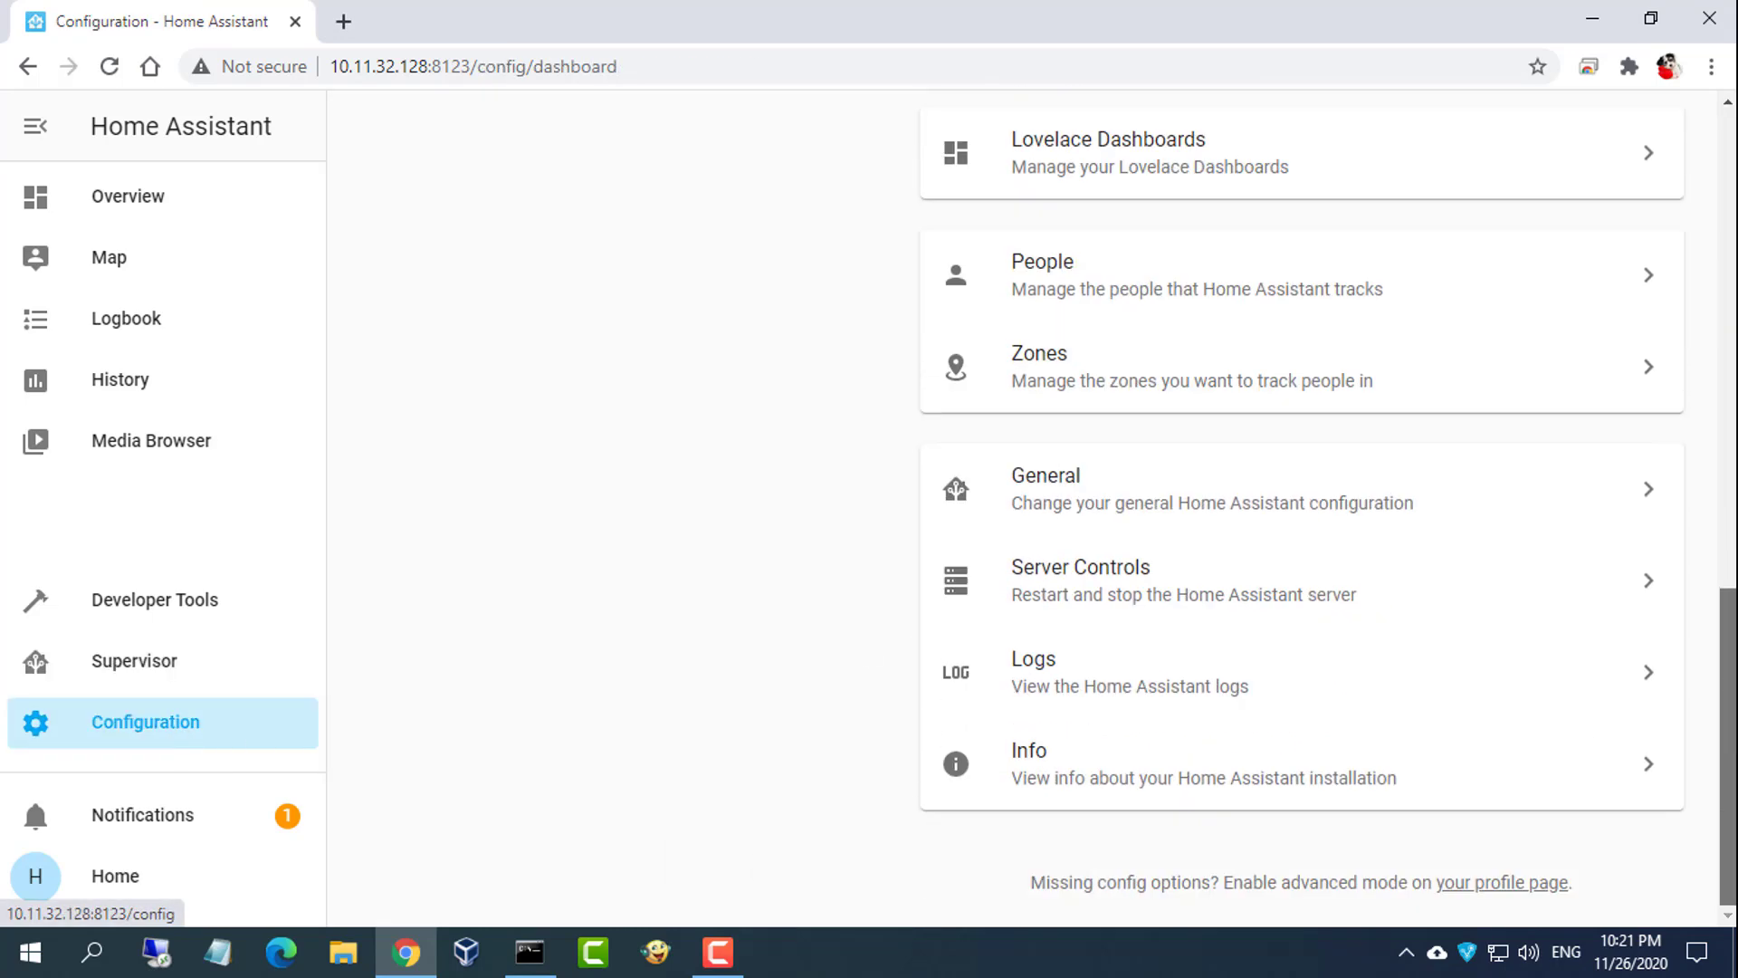
click(1120, 513)
click(1016, 131)
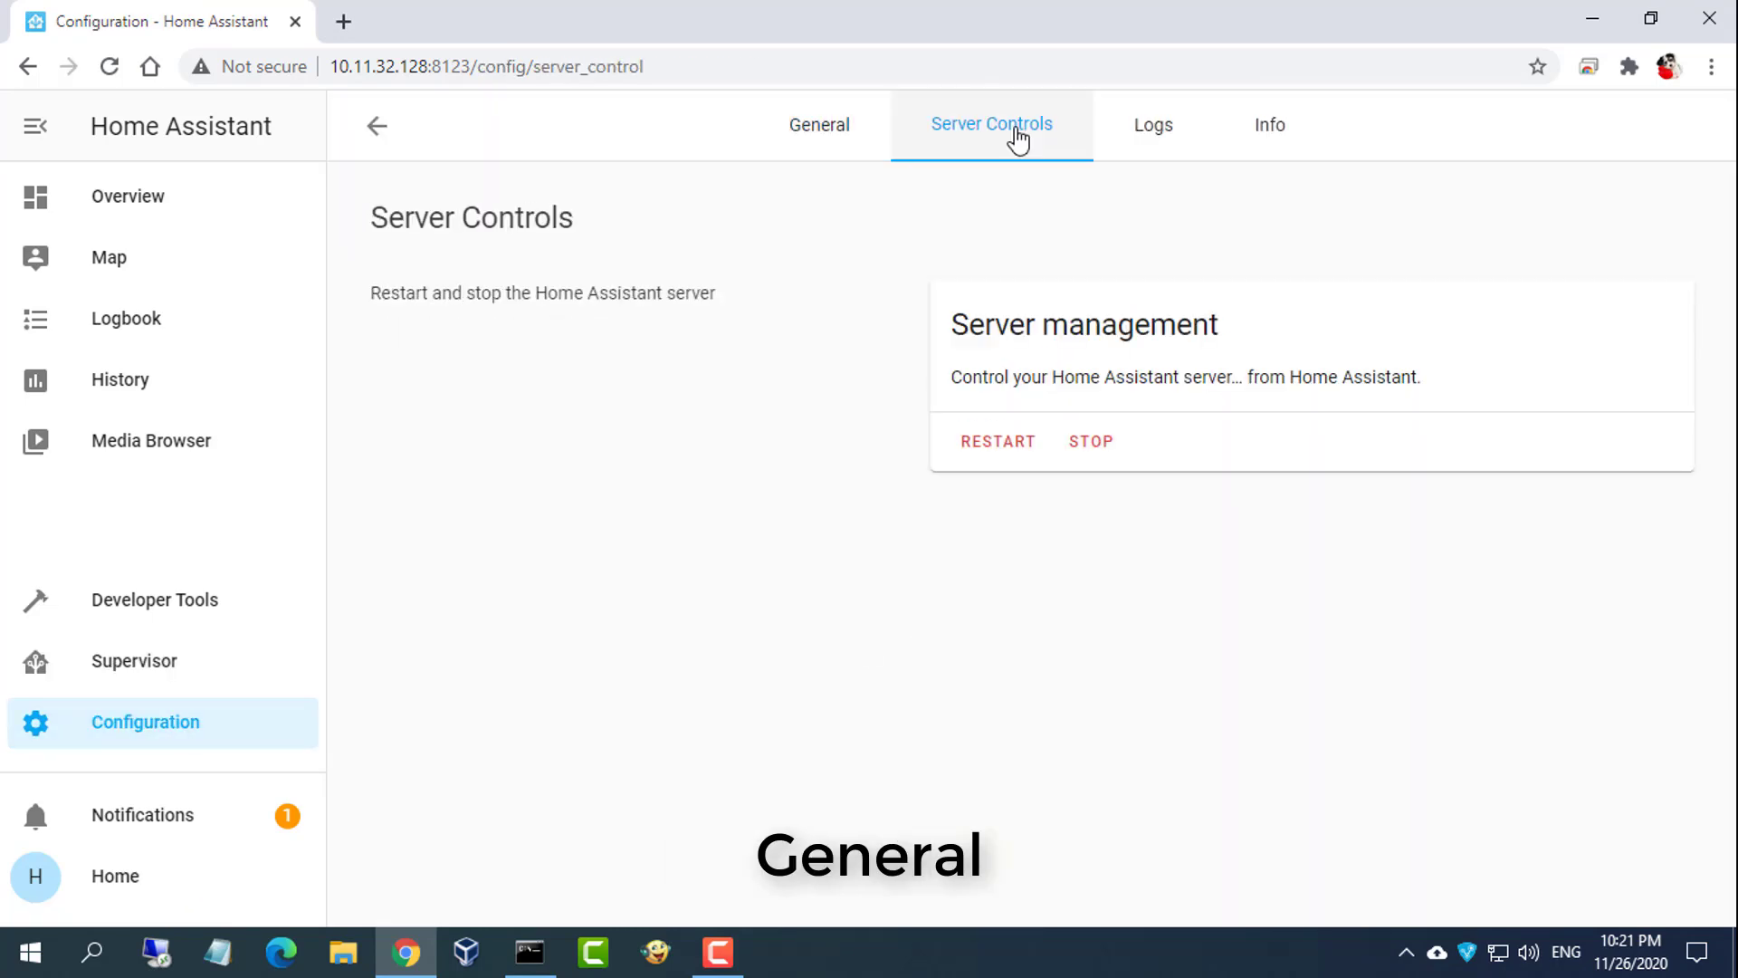
click(1015, 448)
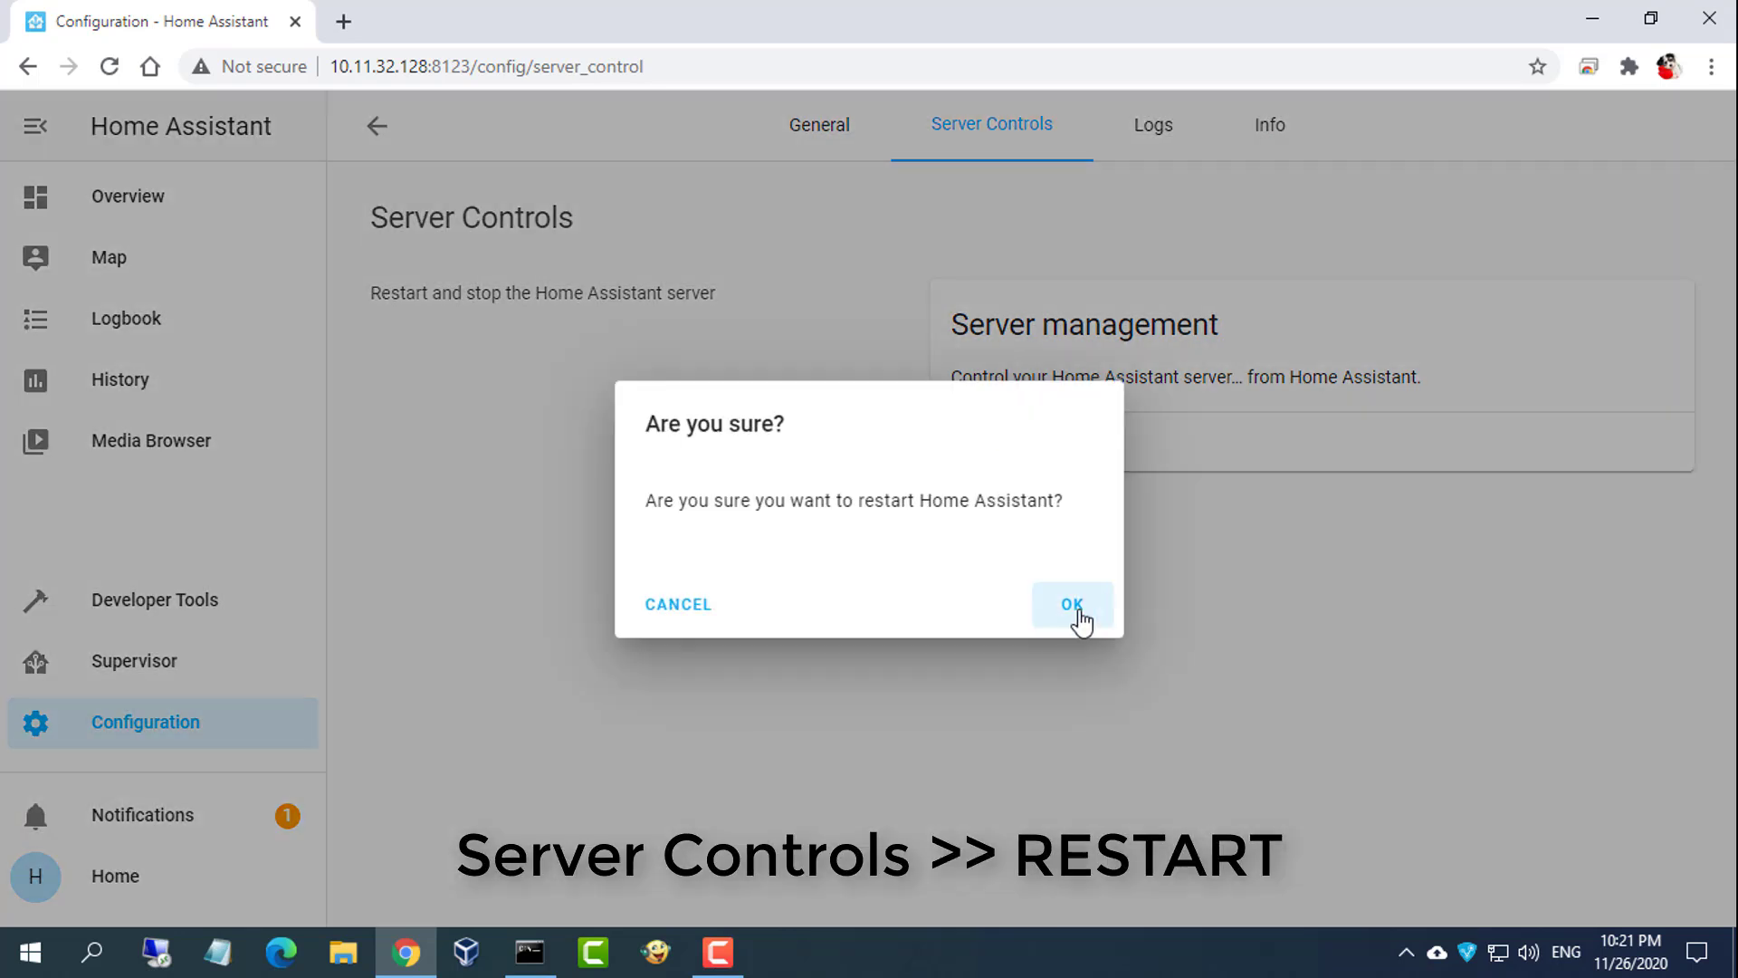
click(1080, 620)
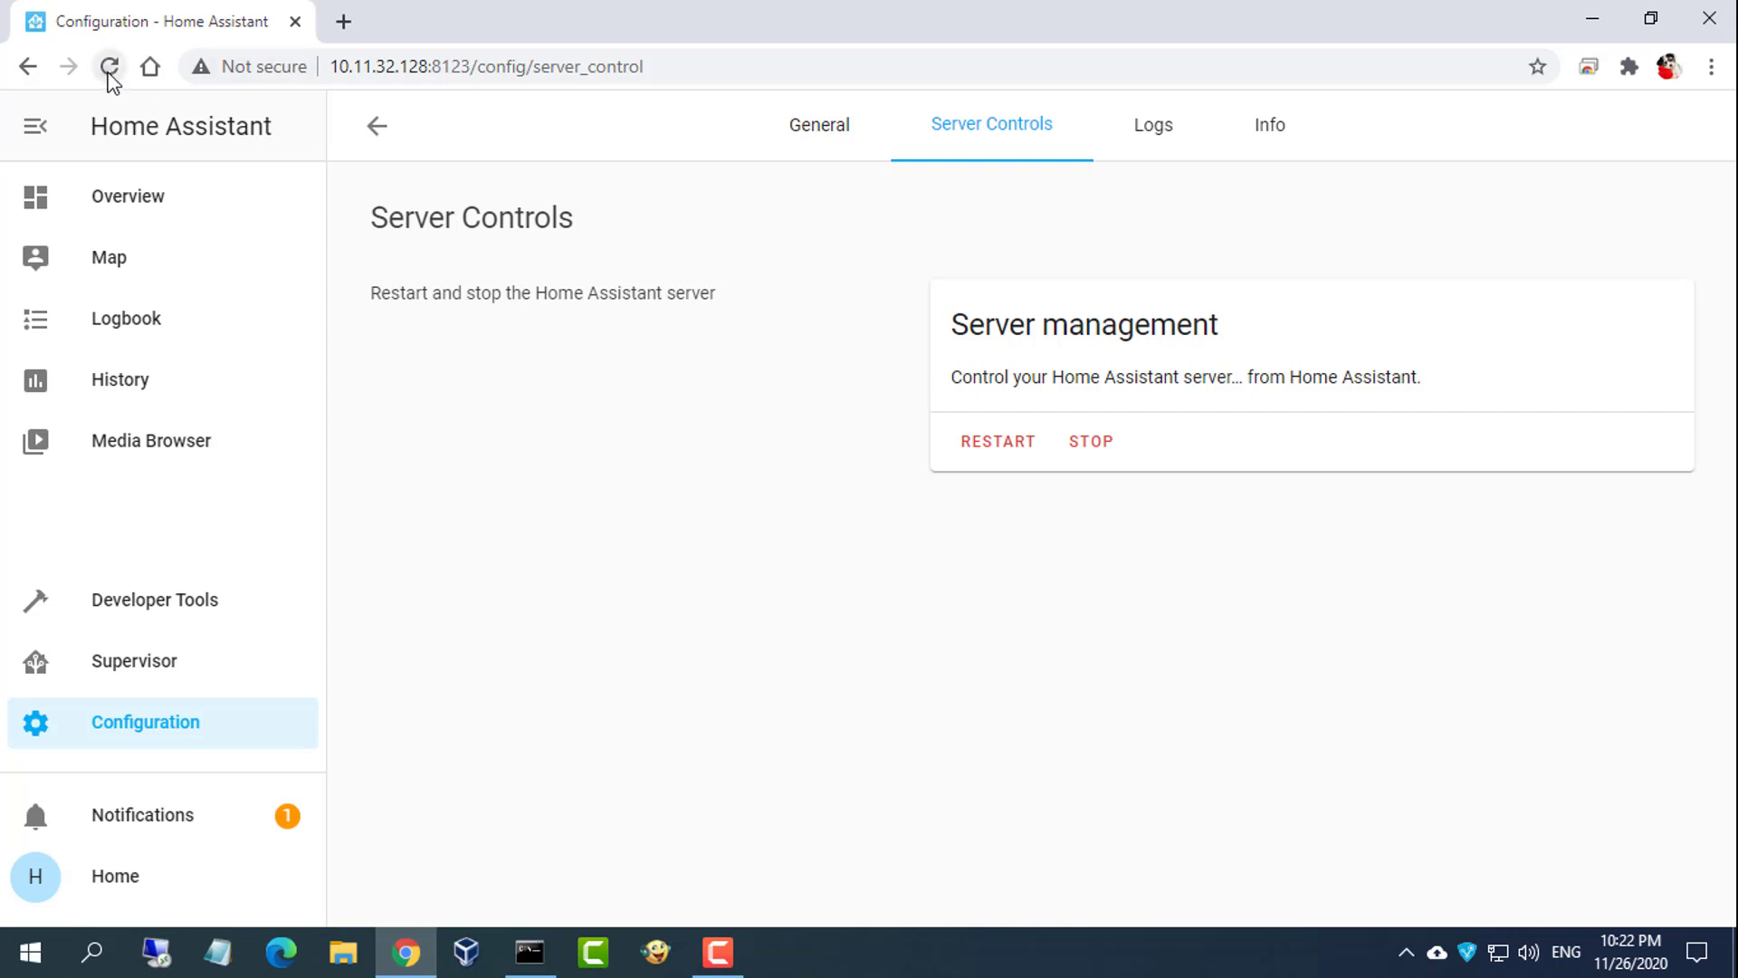
Launch the File editor's web UI from its Supervisor add-on page
click(172, 669)
click(468, 550)
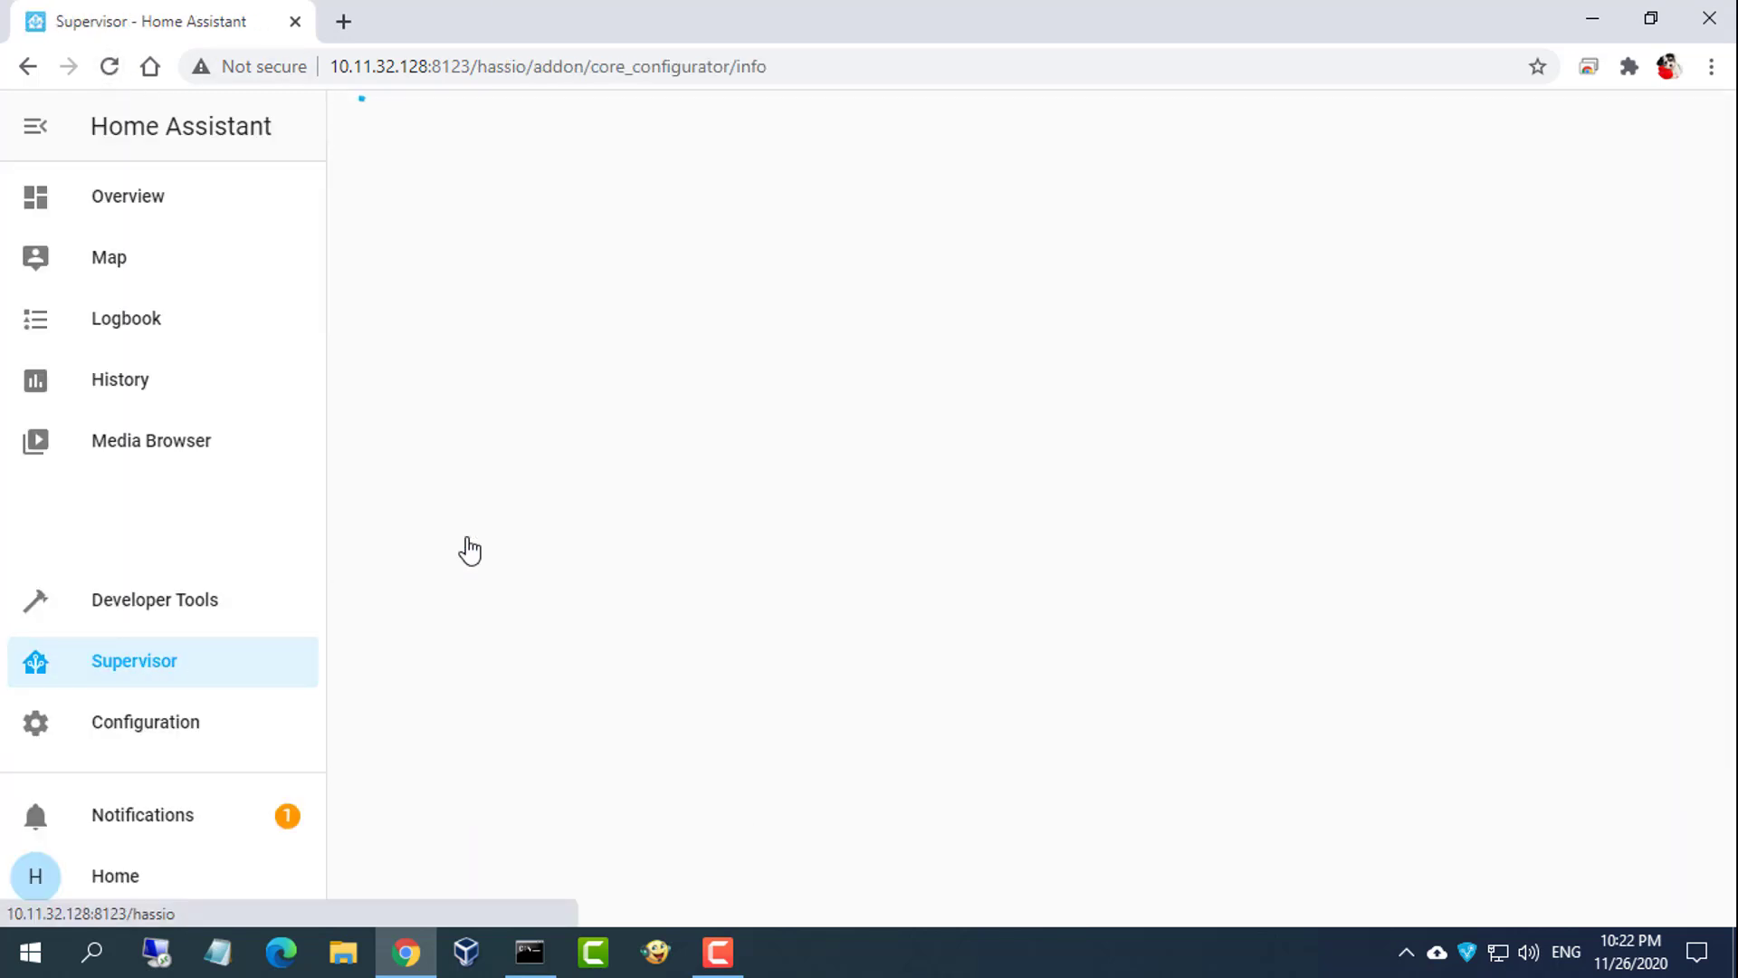
click(1588, 808)
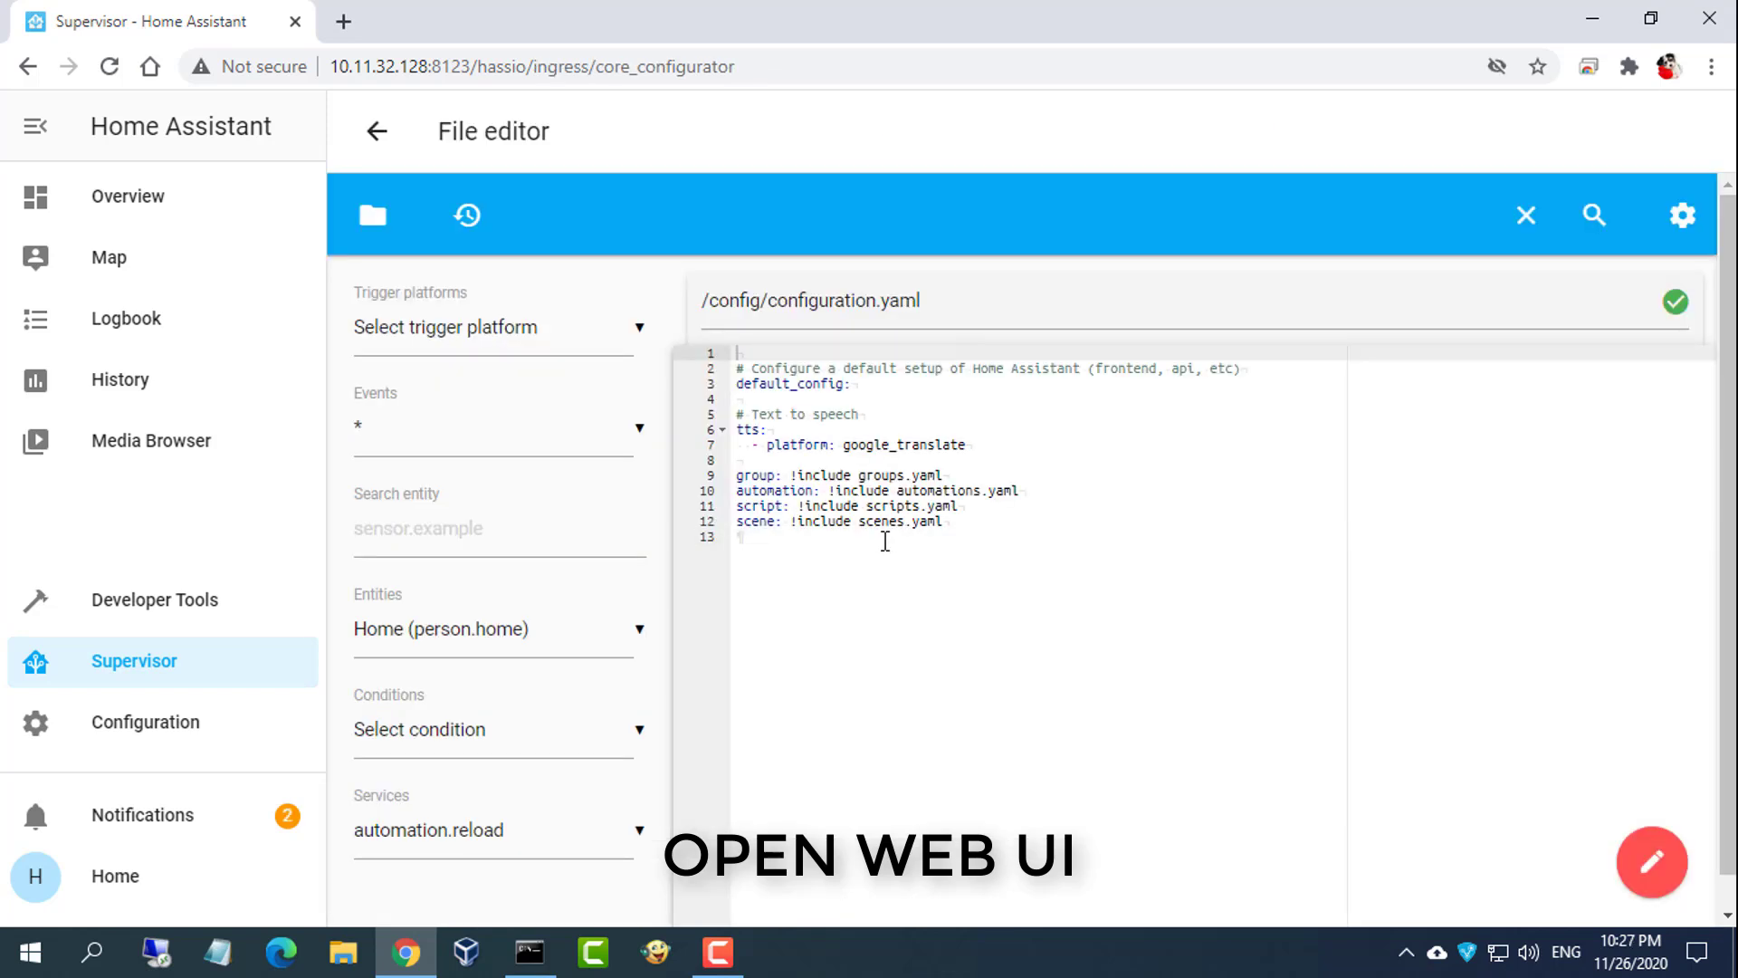
Search 'home assistant wake on lan' and reach the Switch section of the docs
click(344, 20)
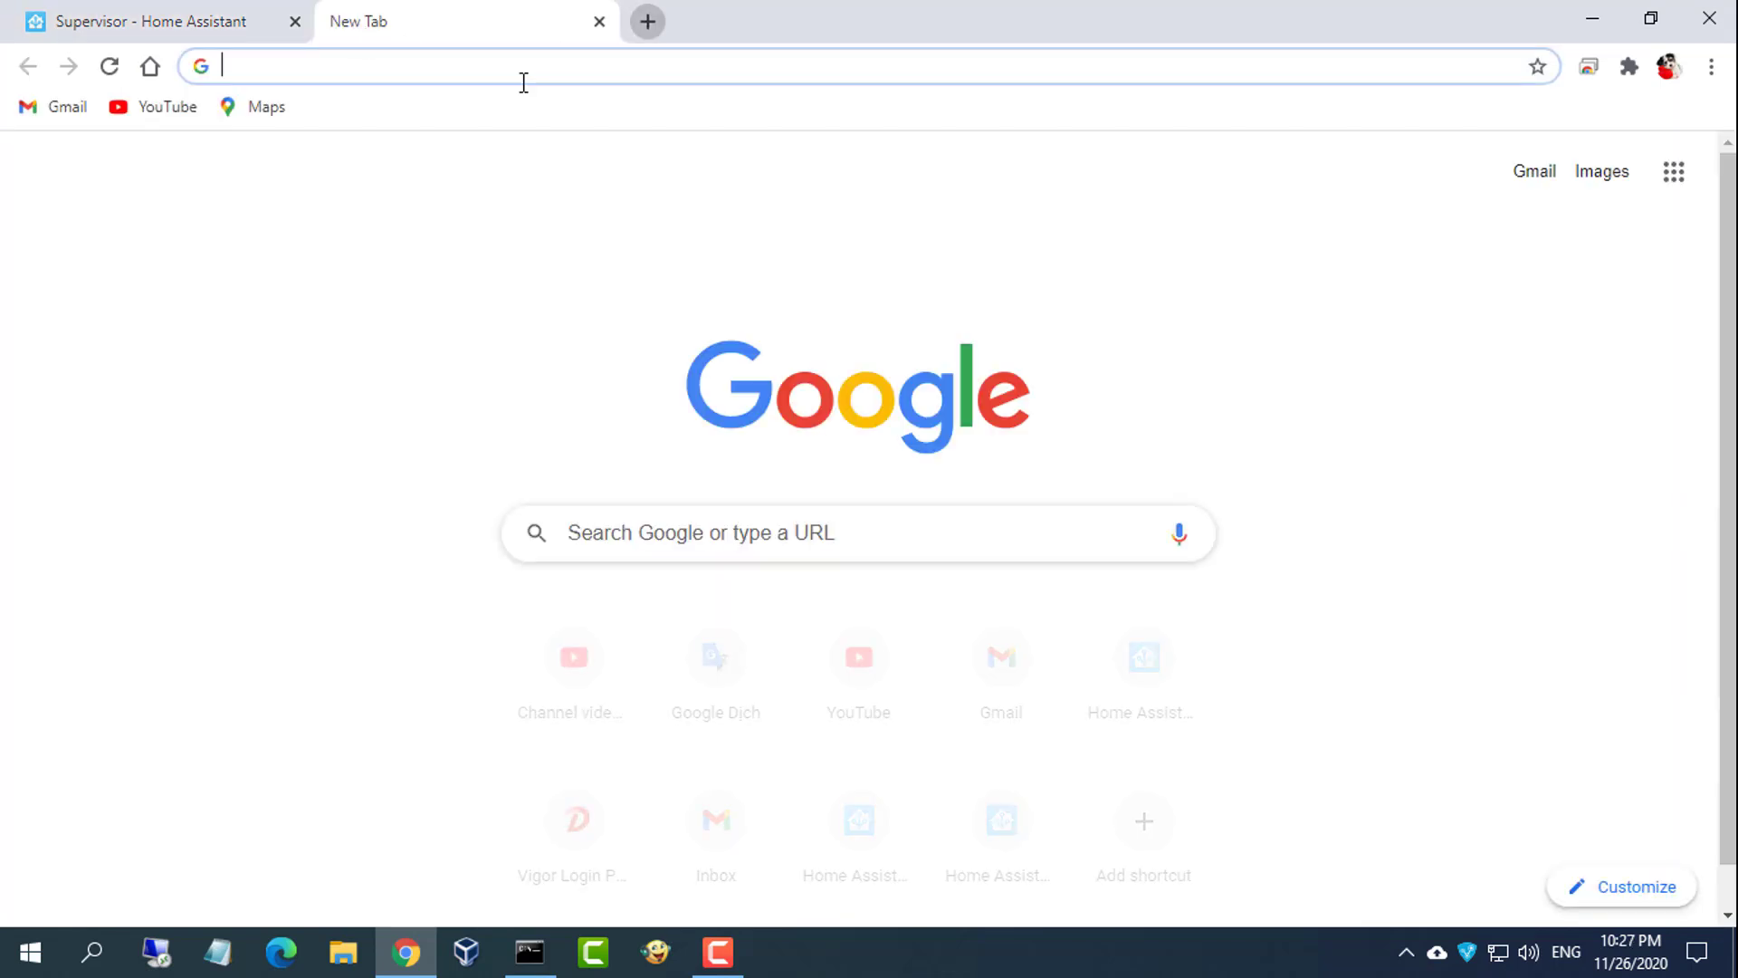
text(home assistant wake on lan)
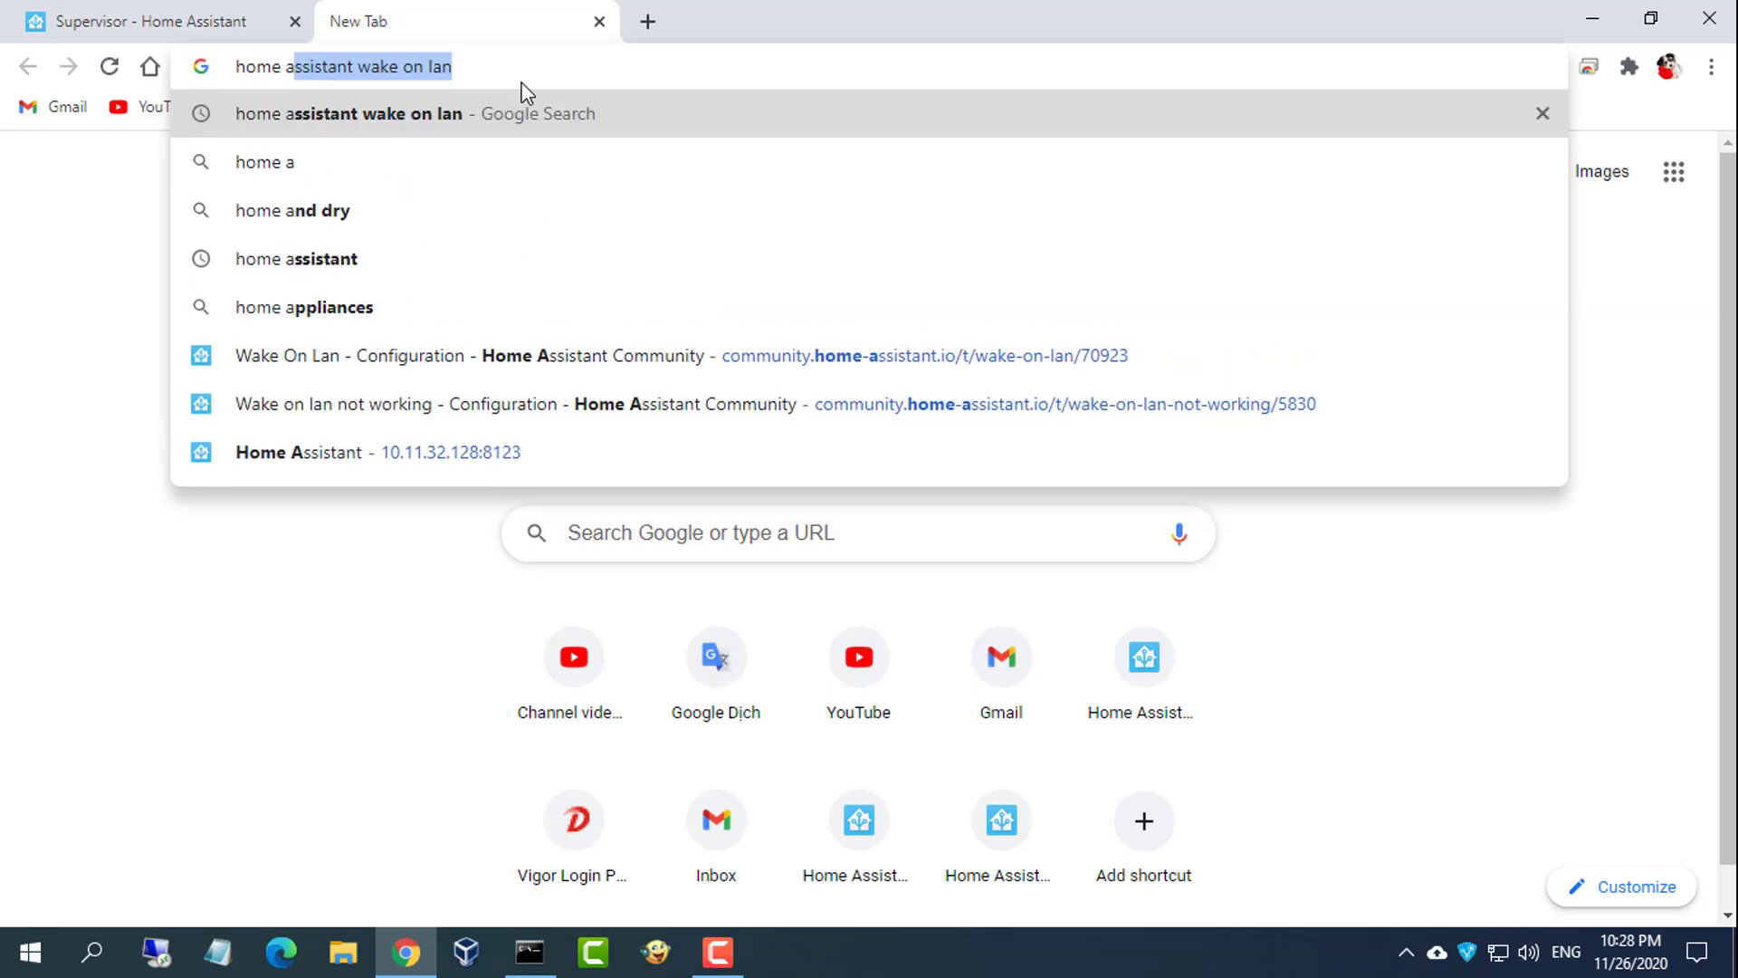
text(s)
click(518, 107)
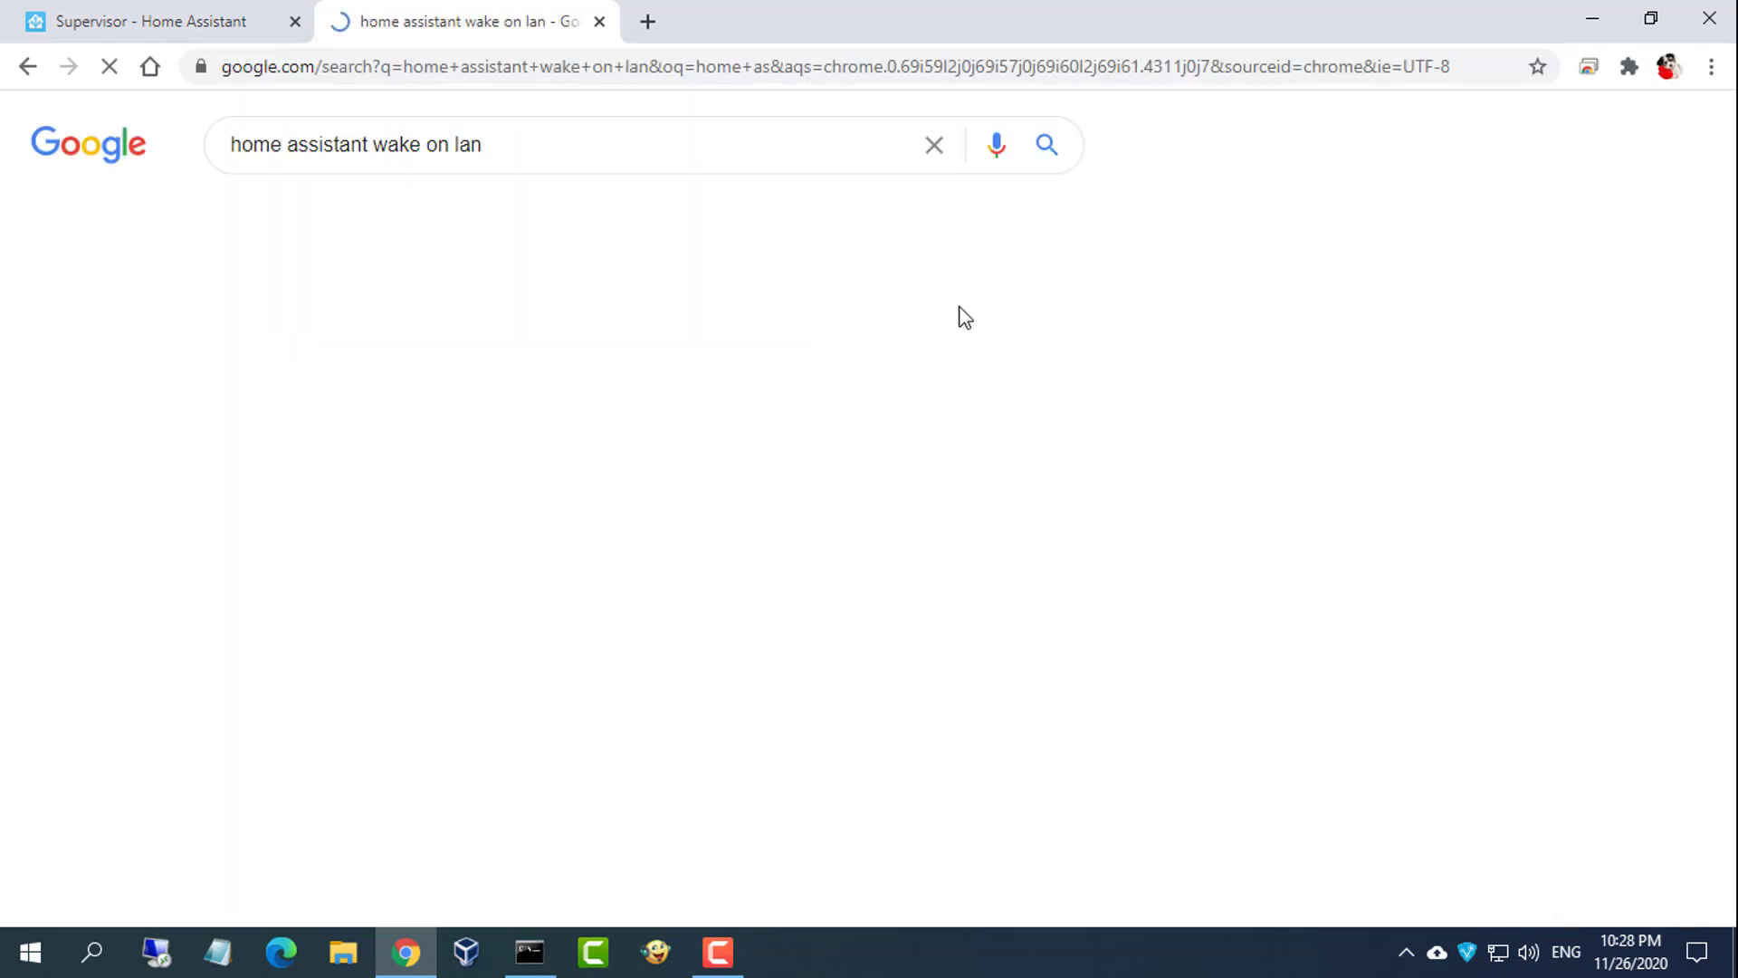
click(458, 360)
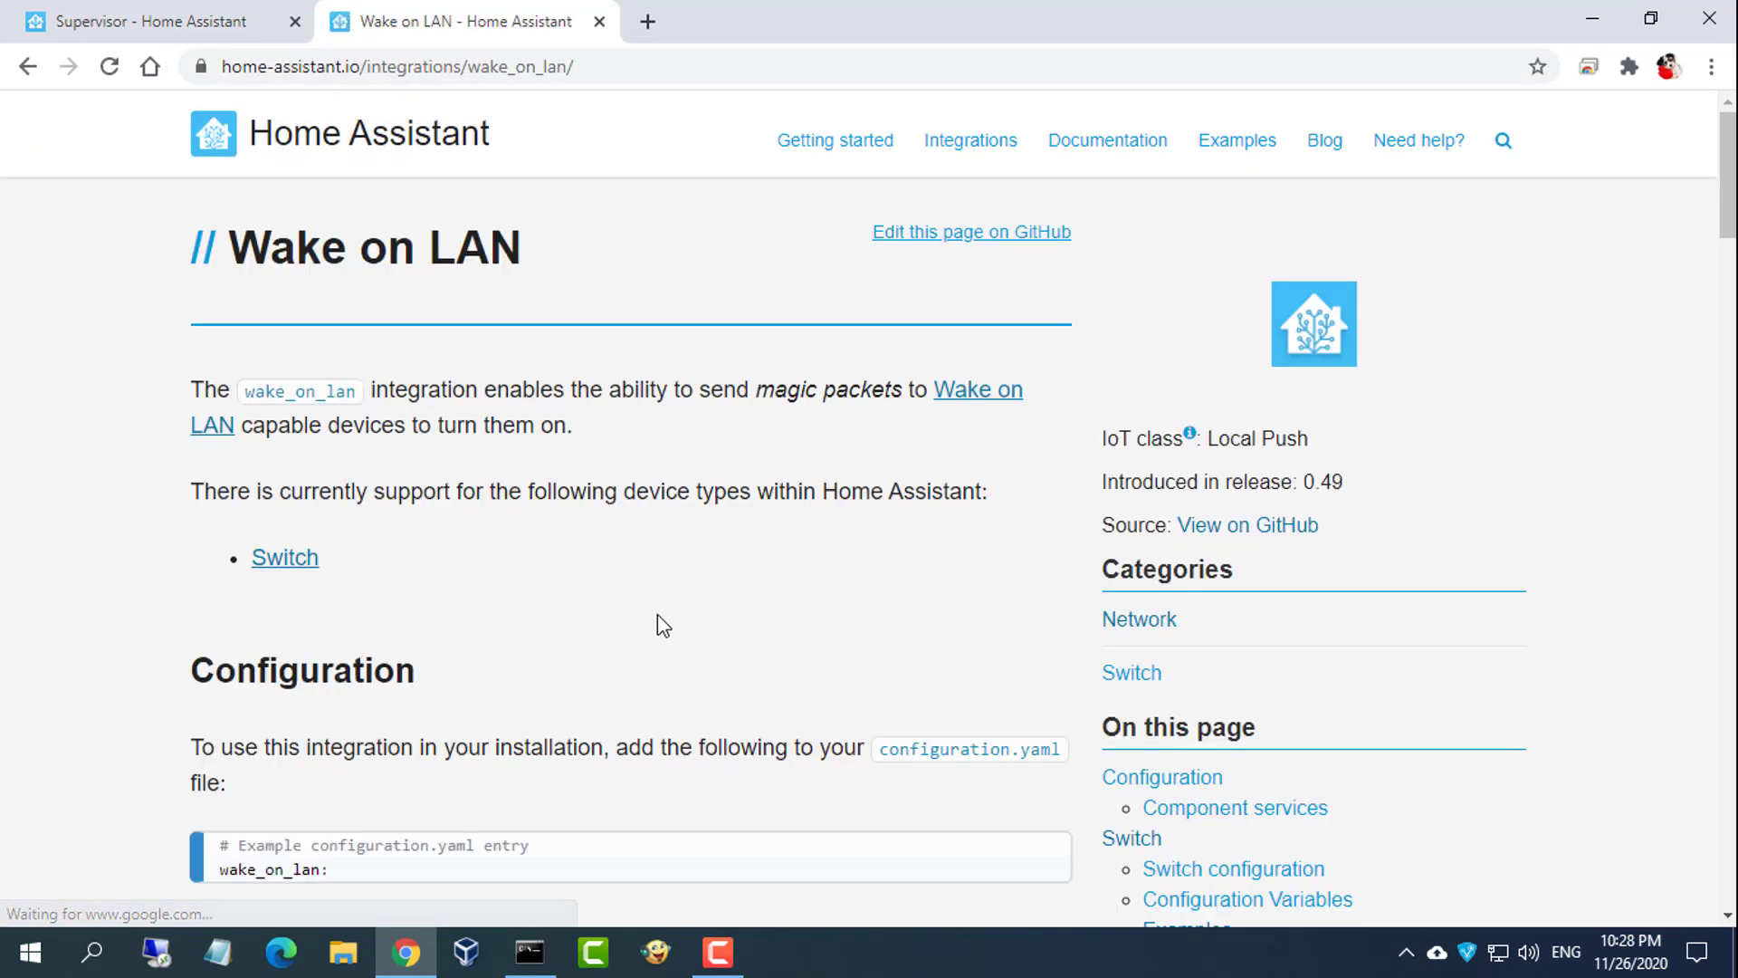
scroll(657, 613, down, 5)
scroll(667, 584, up, 2)
scroll(666, 586, up, 3)
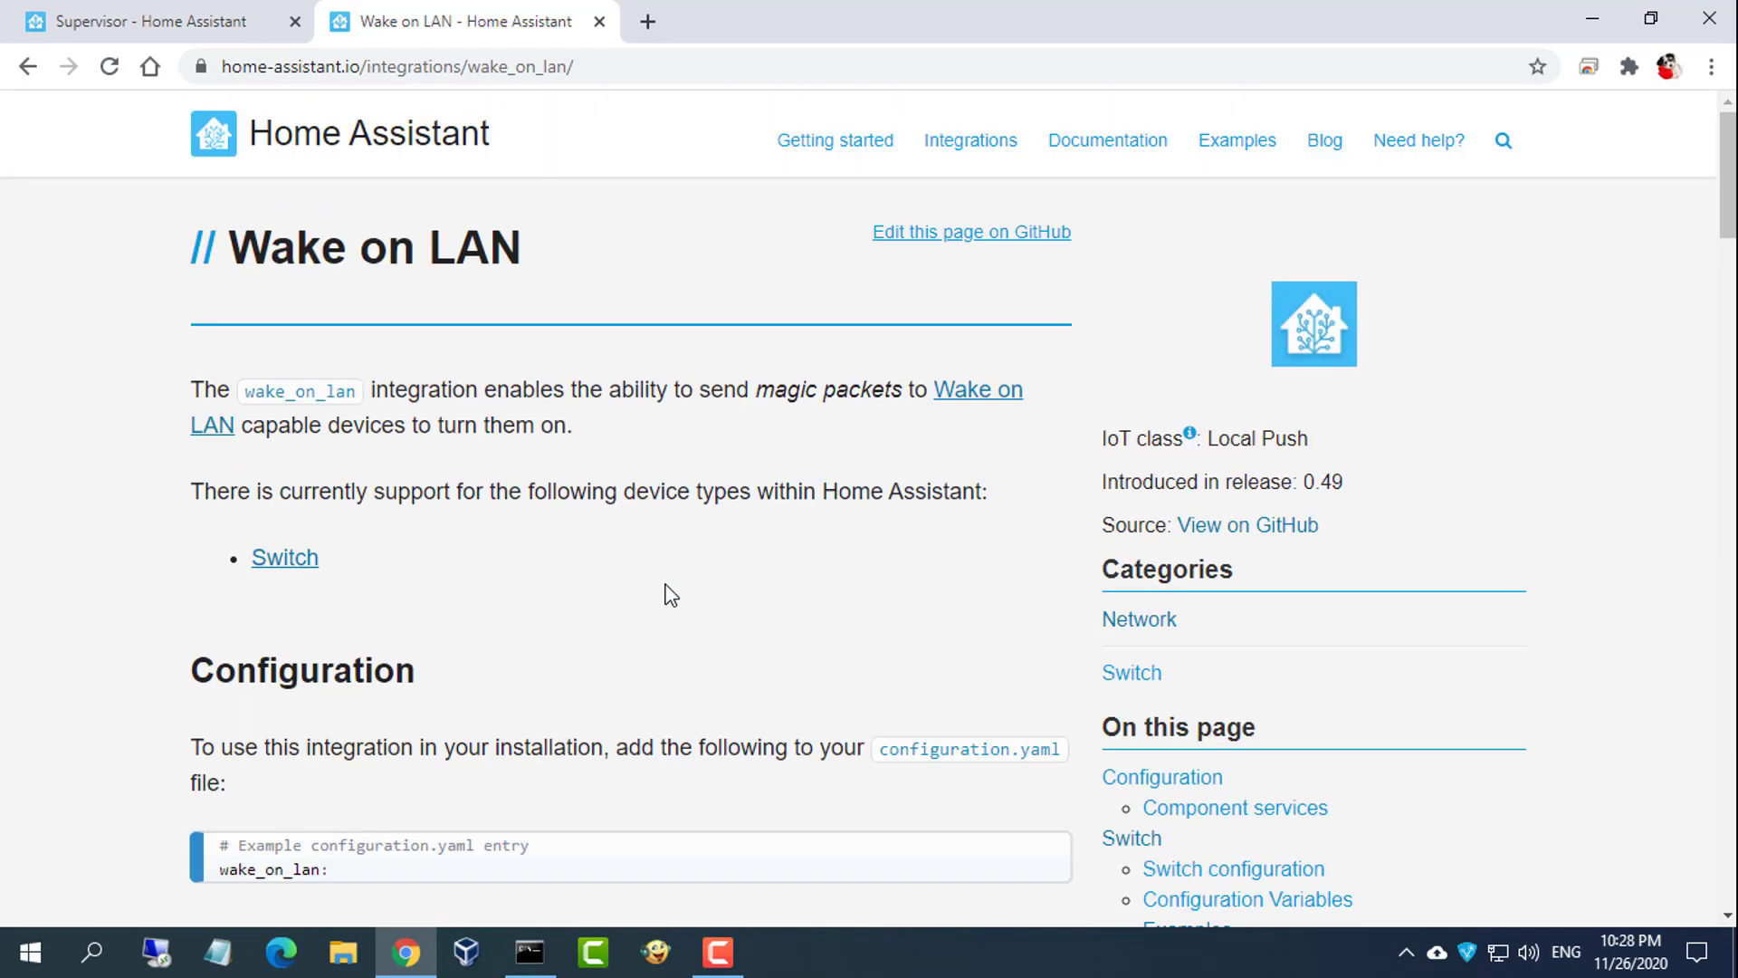
click(278, 557)
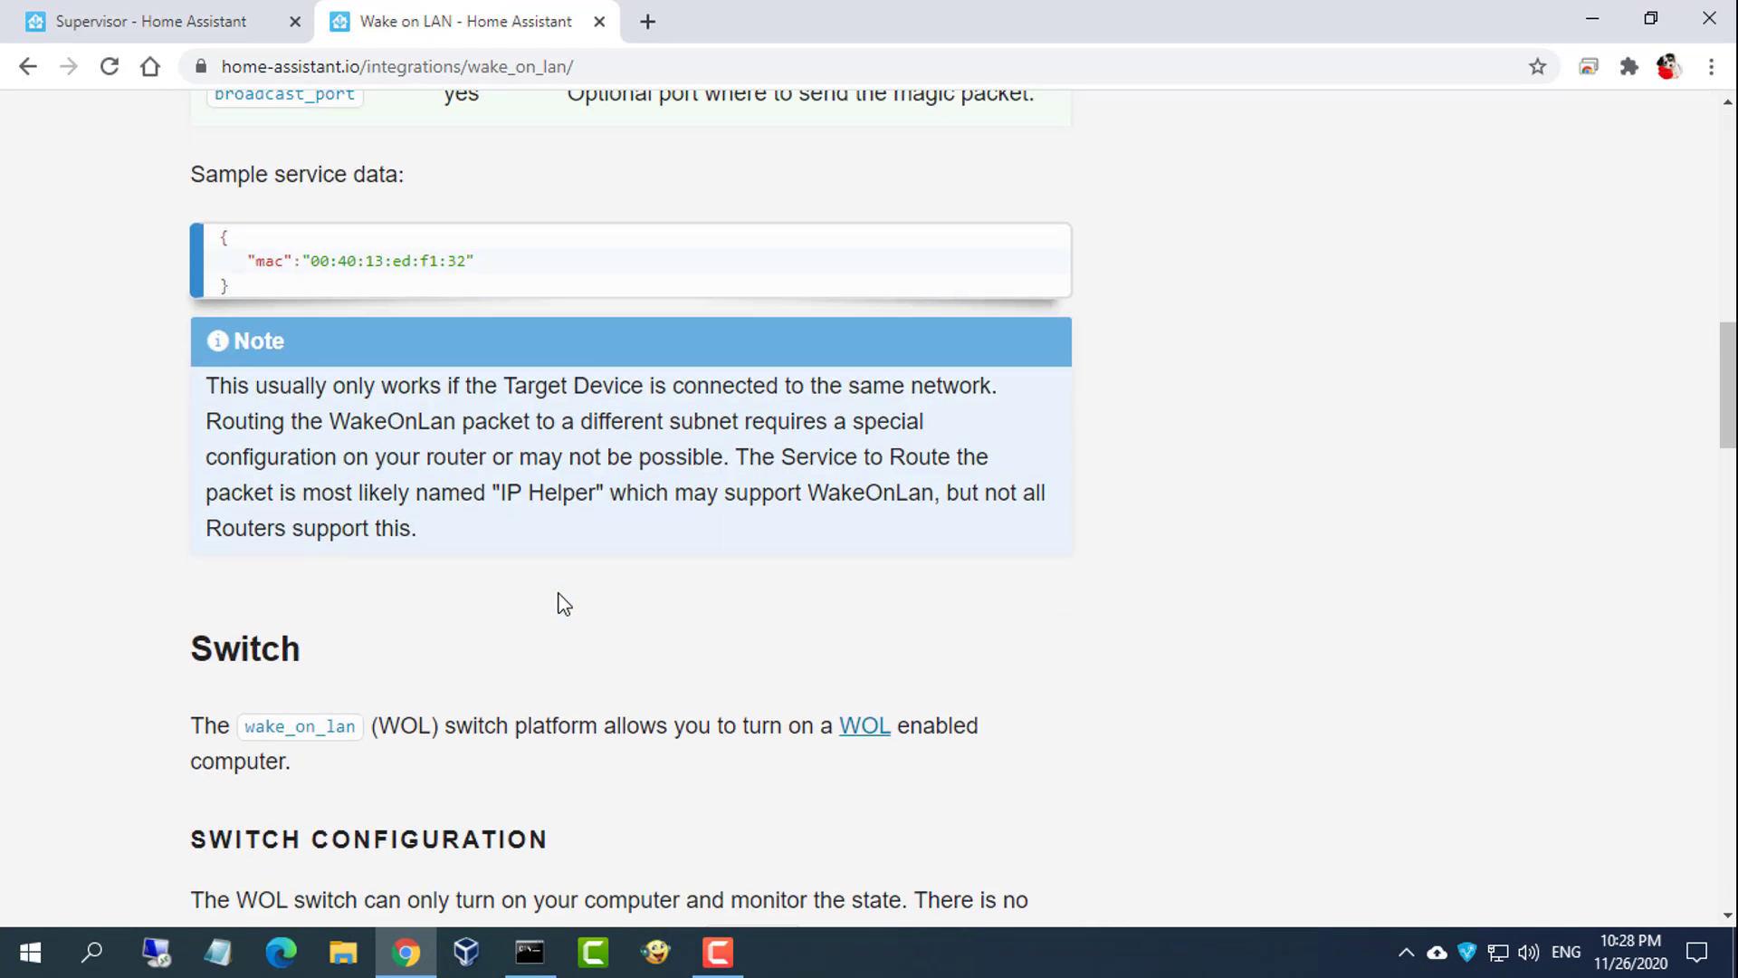
scroll(564, 604, down, 3)
scroll(497, 556, down, 3)
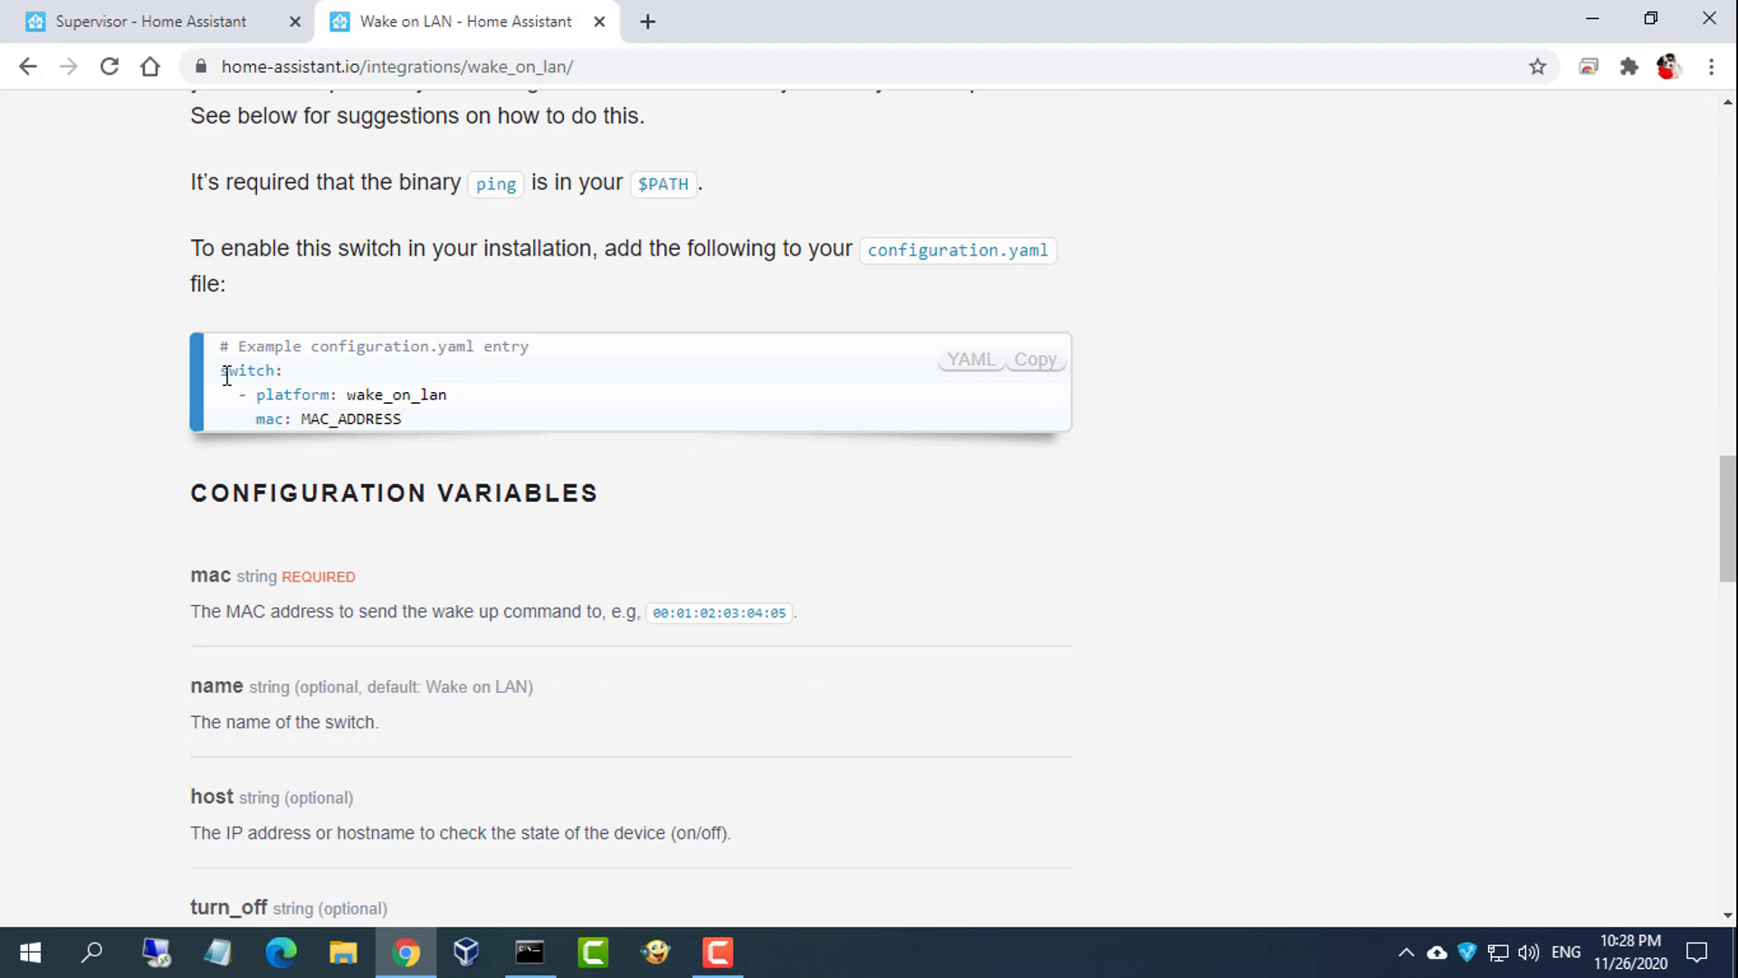
Copy the example wake_on_lan switch YAML and return to the File editor
drag(225, 375, 408, 424)
right_click(408, 423)
click(504, 447)
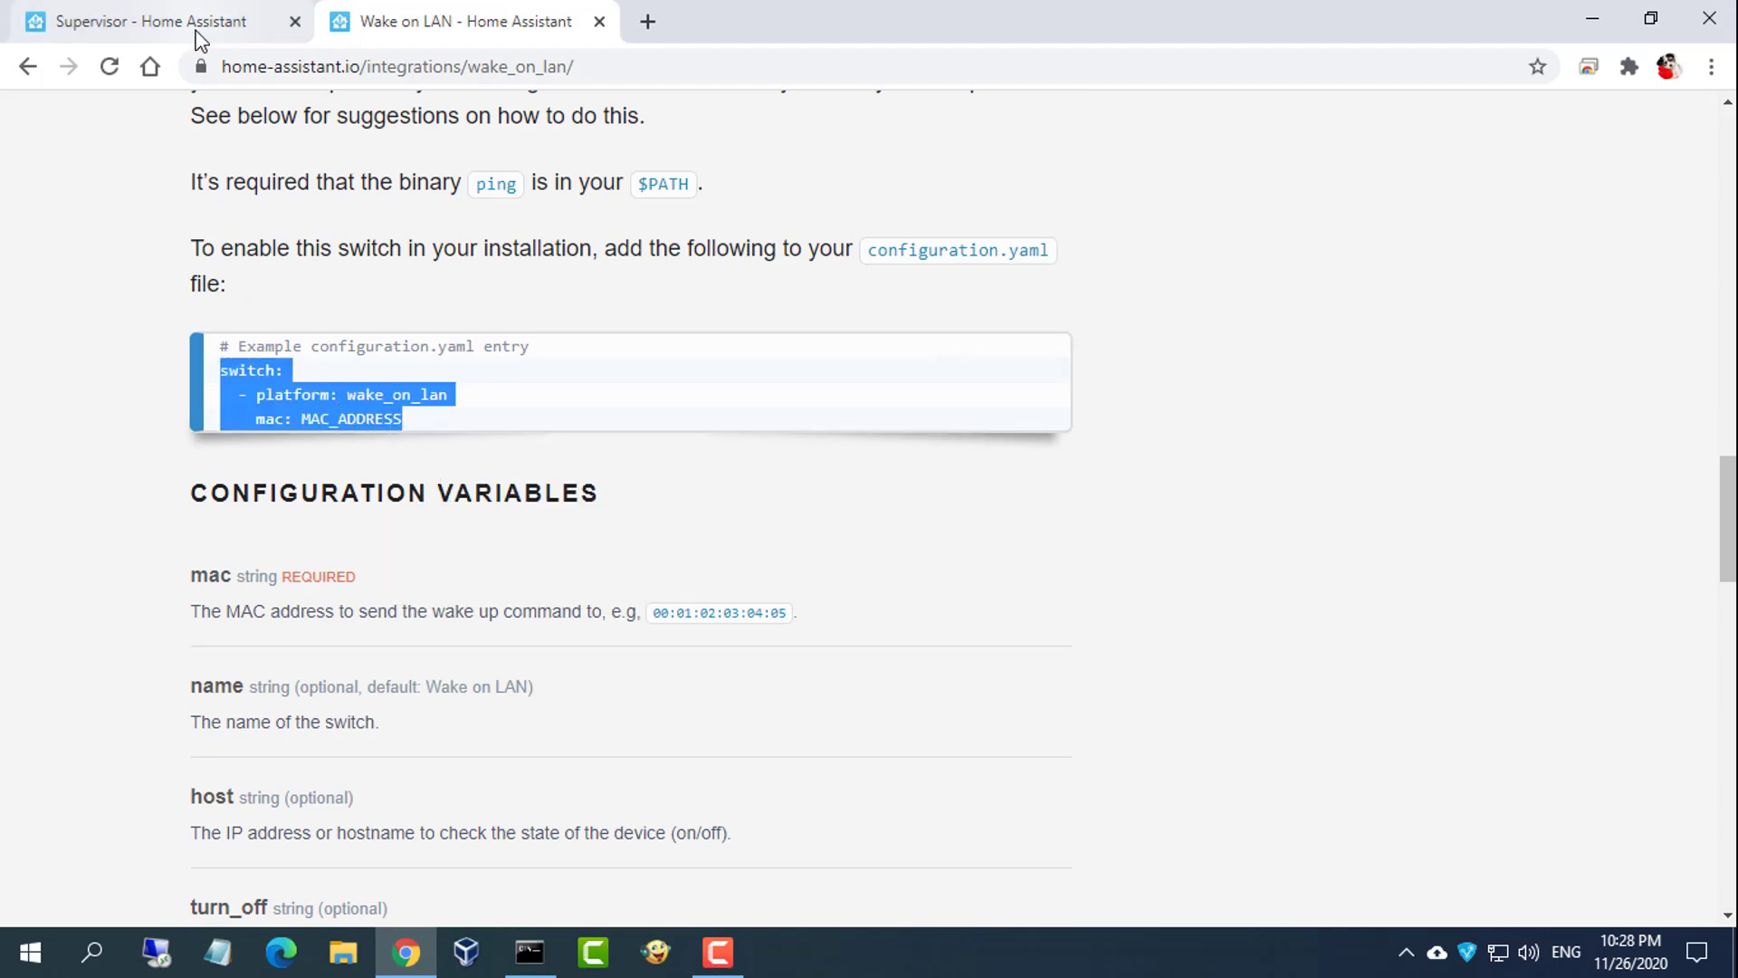
click(198, 30)
Paste the switch block at the end of configuration.yaml and bring up Command Prompt
click(1711, 65)
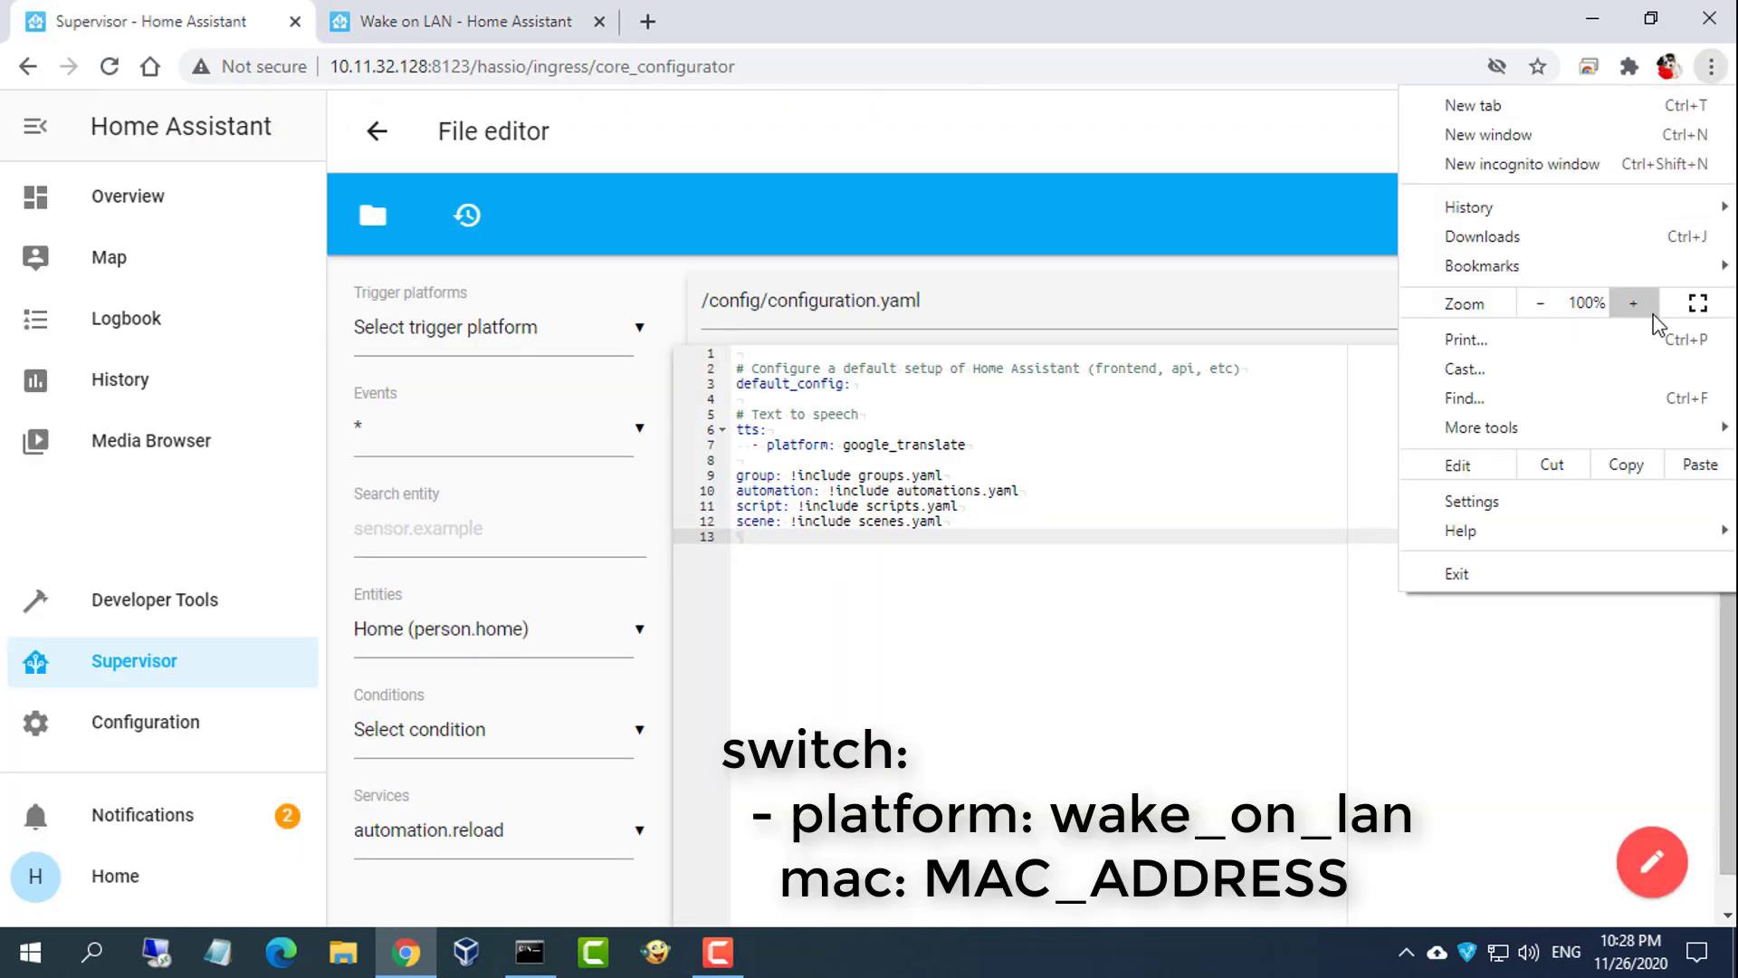
click(1632, 303)
click(1268, 651)
right_click(1249, 649)
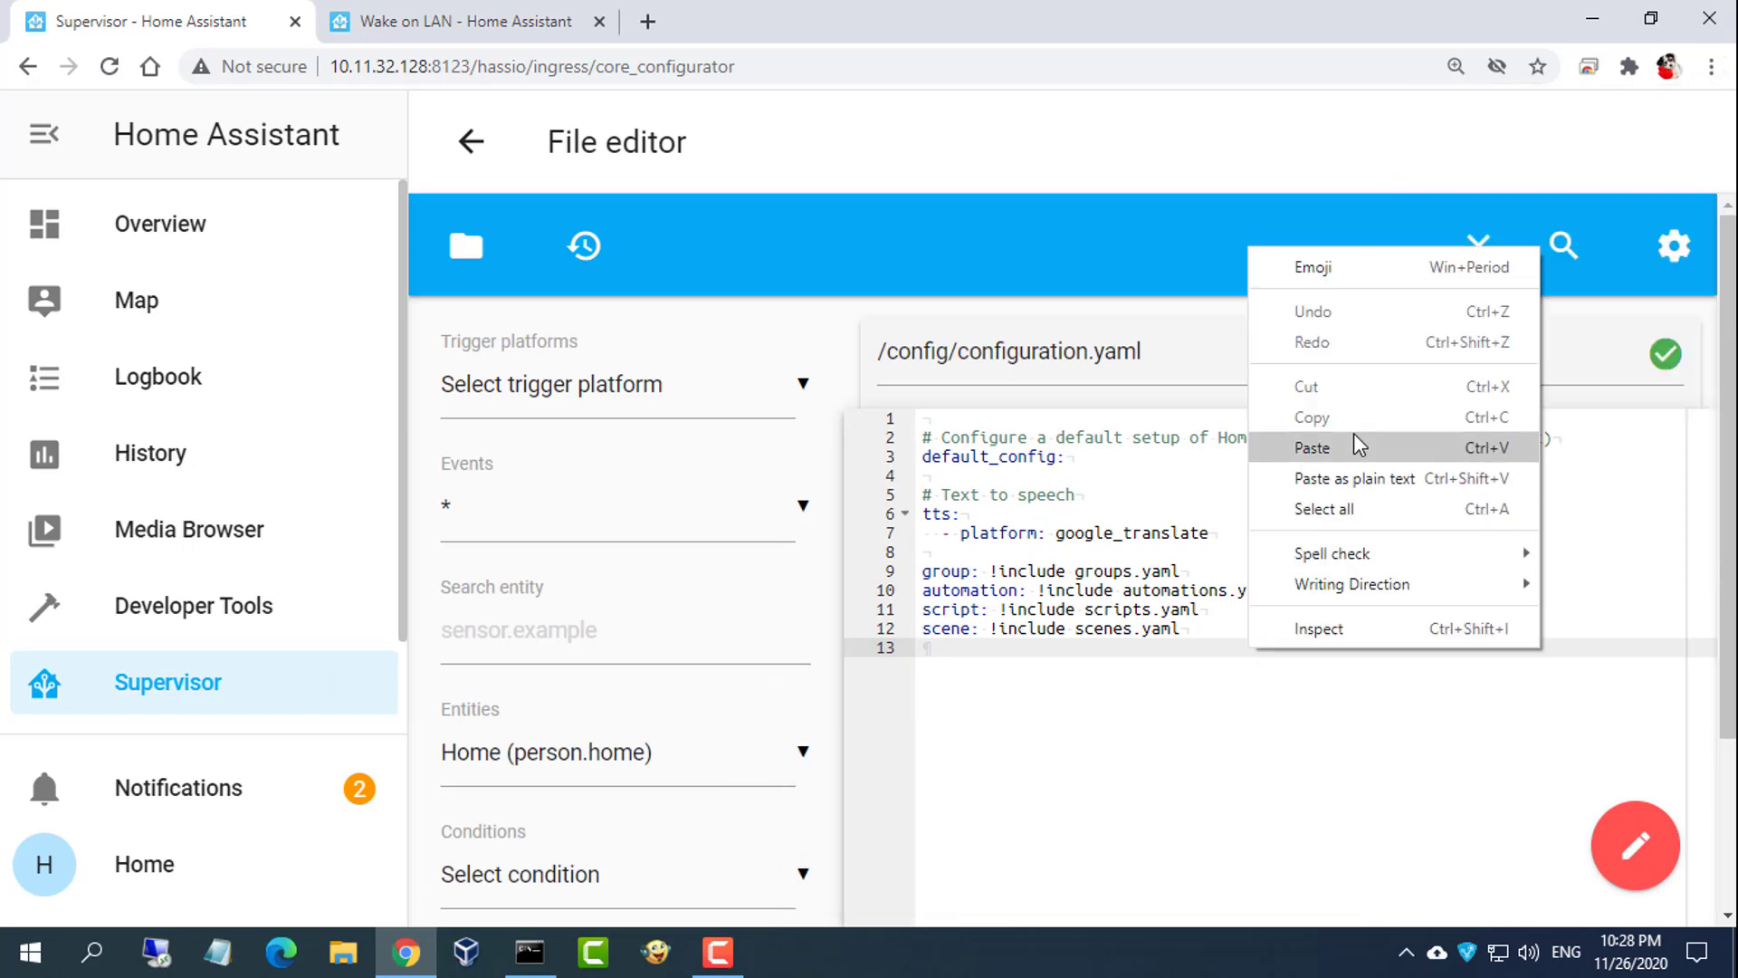
click(1359, 443)
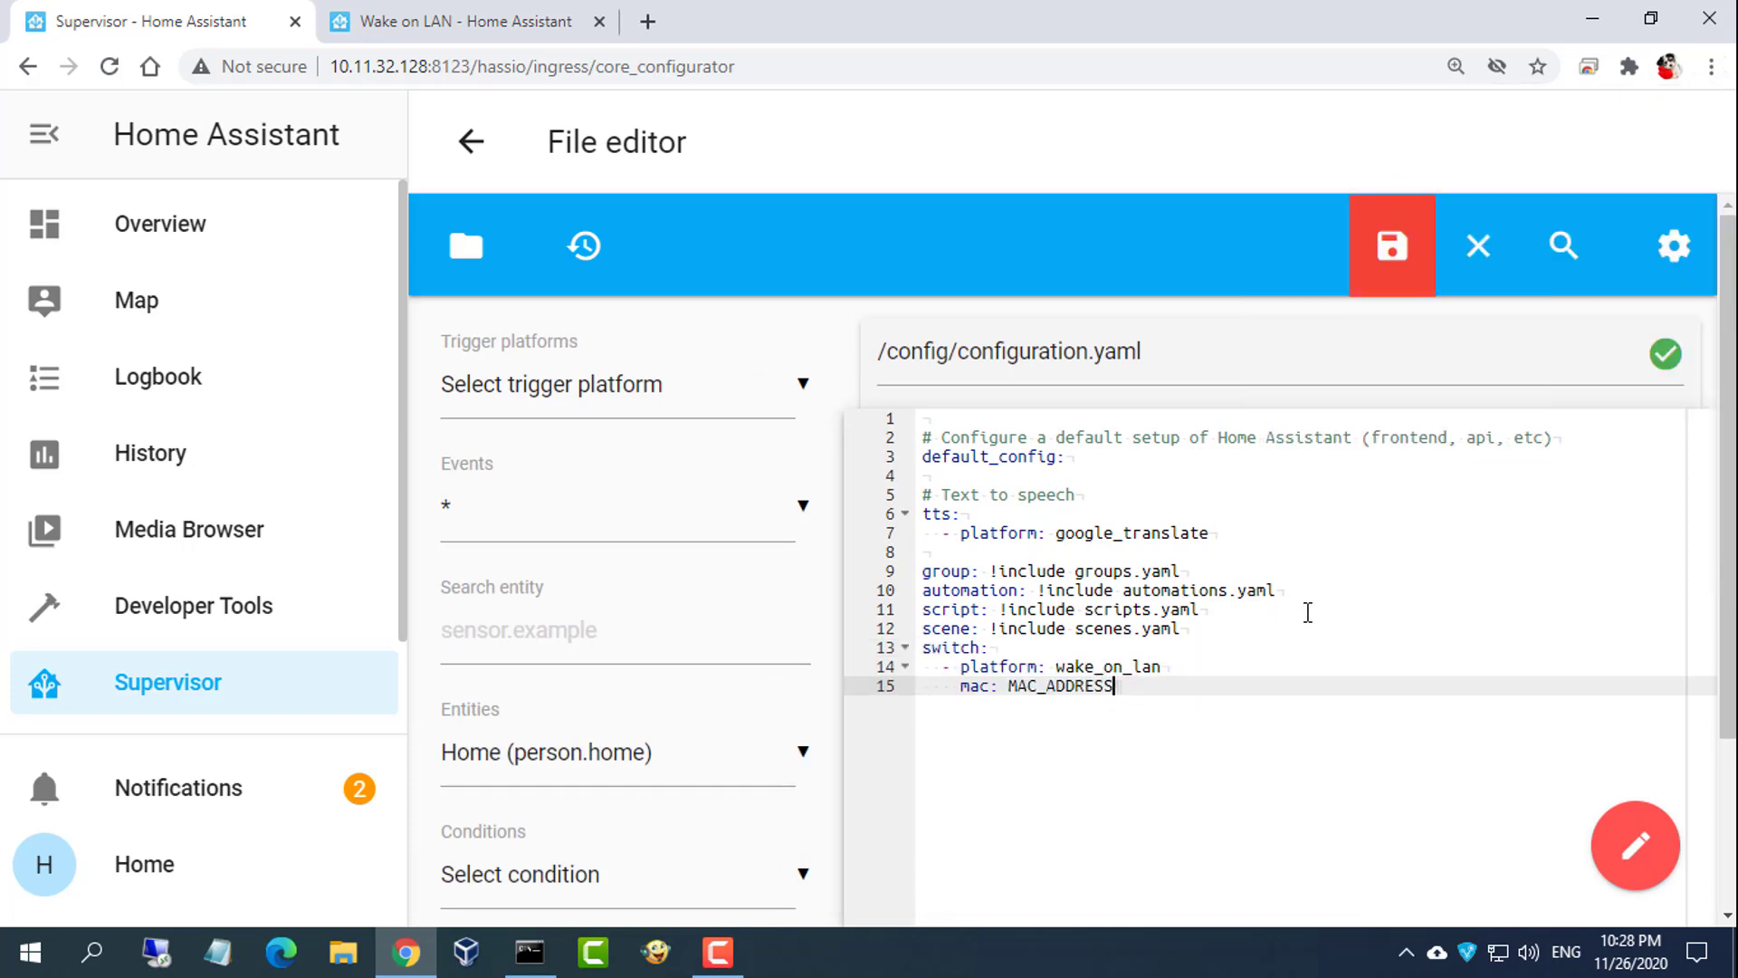
click(530, 951)
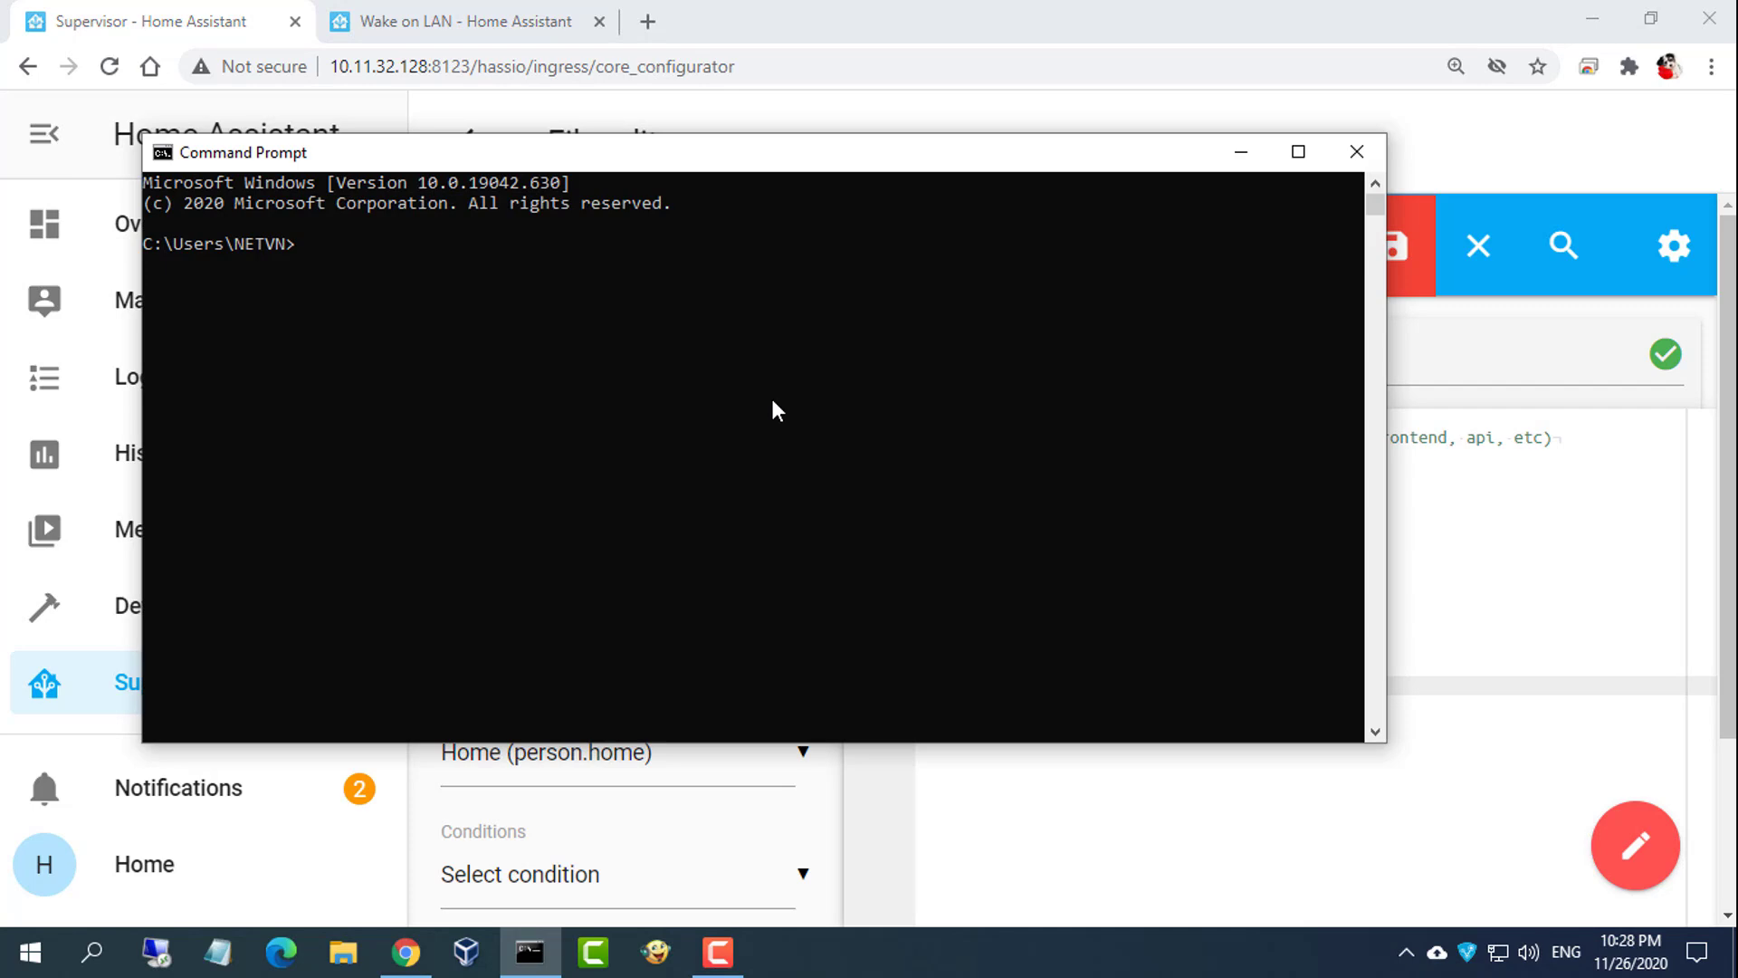
text(/all)
Run ipconfig /all and select the Ethernet physical address D4-5D-64-F1-86-75
key(Return)
click(1298, 151)
scroll(907, 213, up, 5)
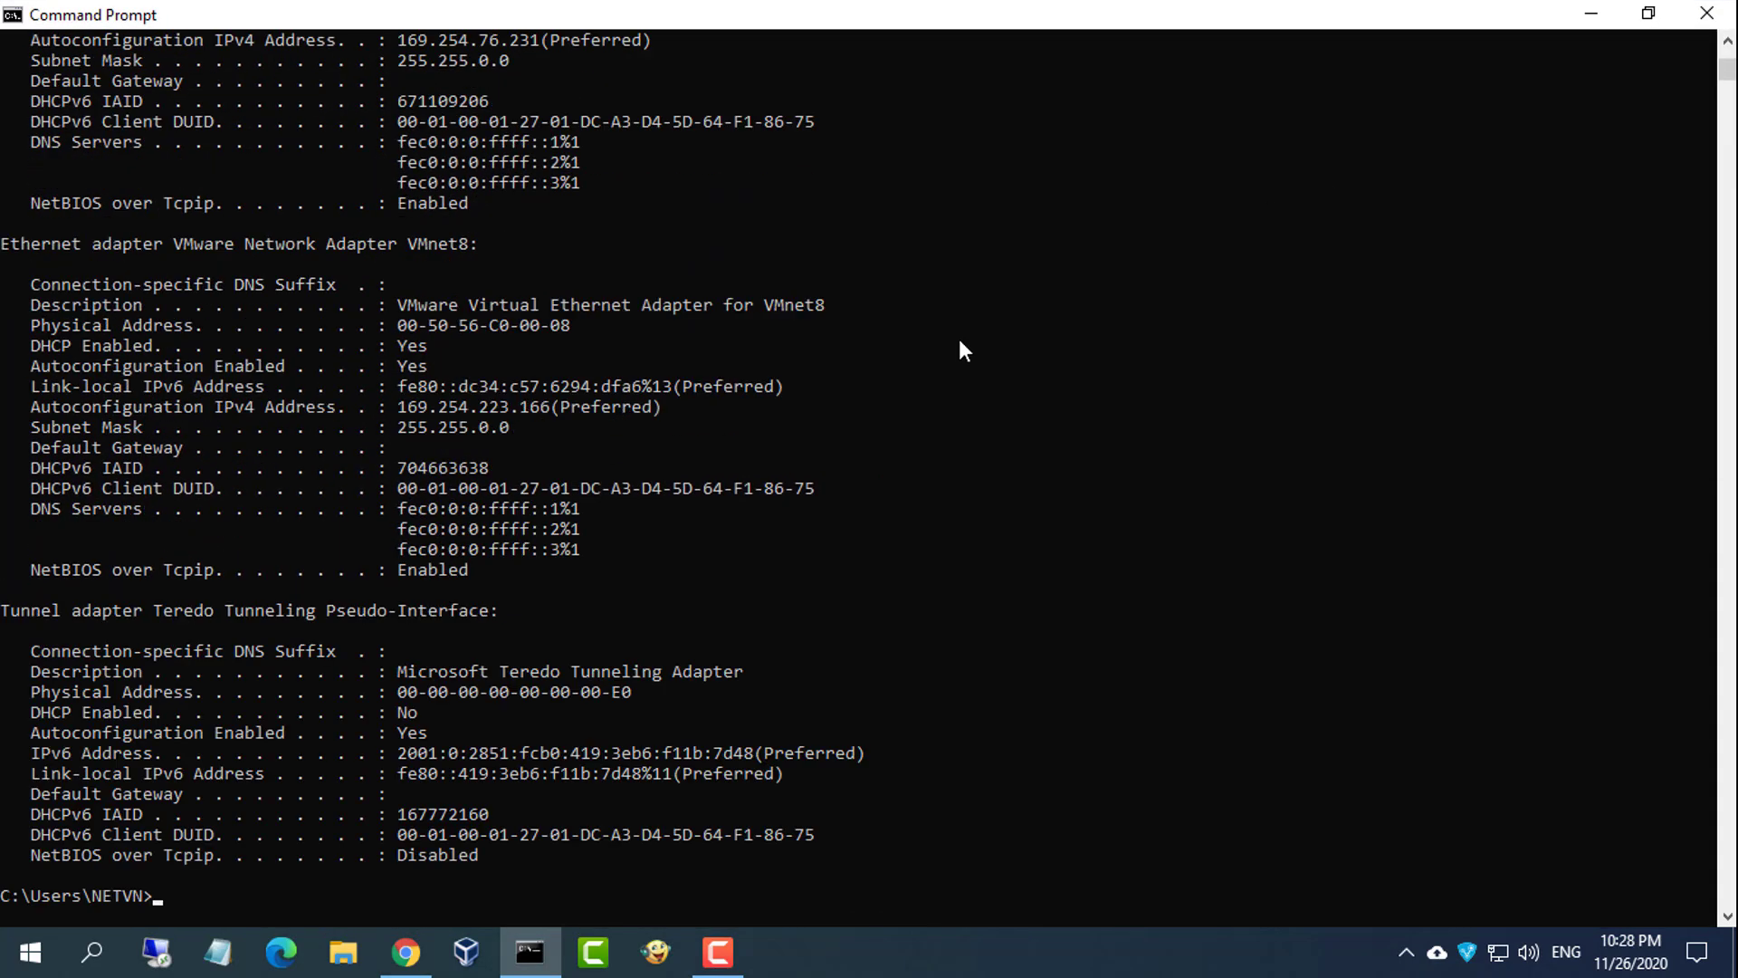
scroll(960, 344, up, 9)
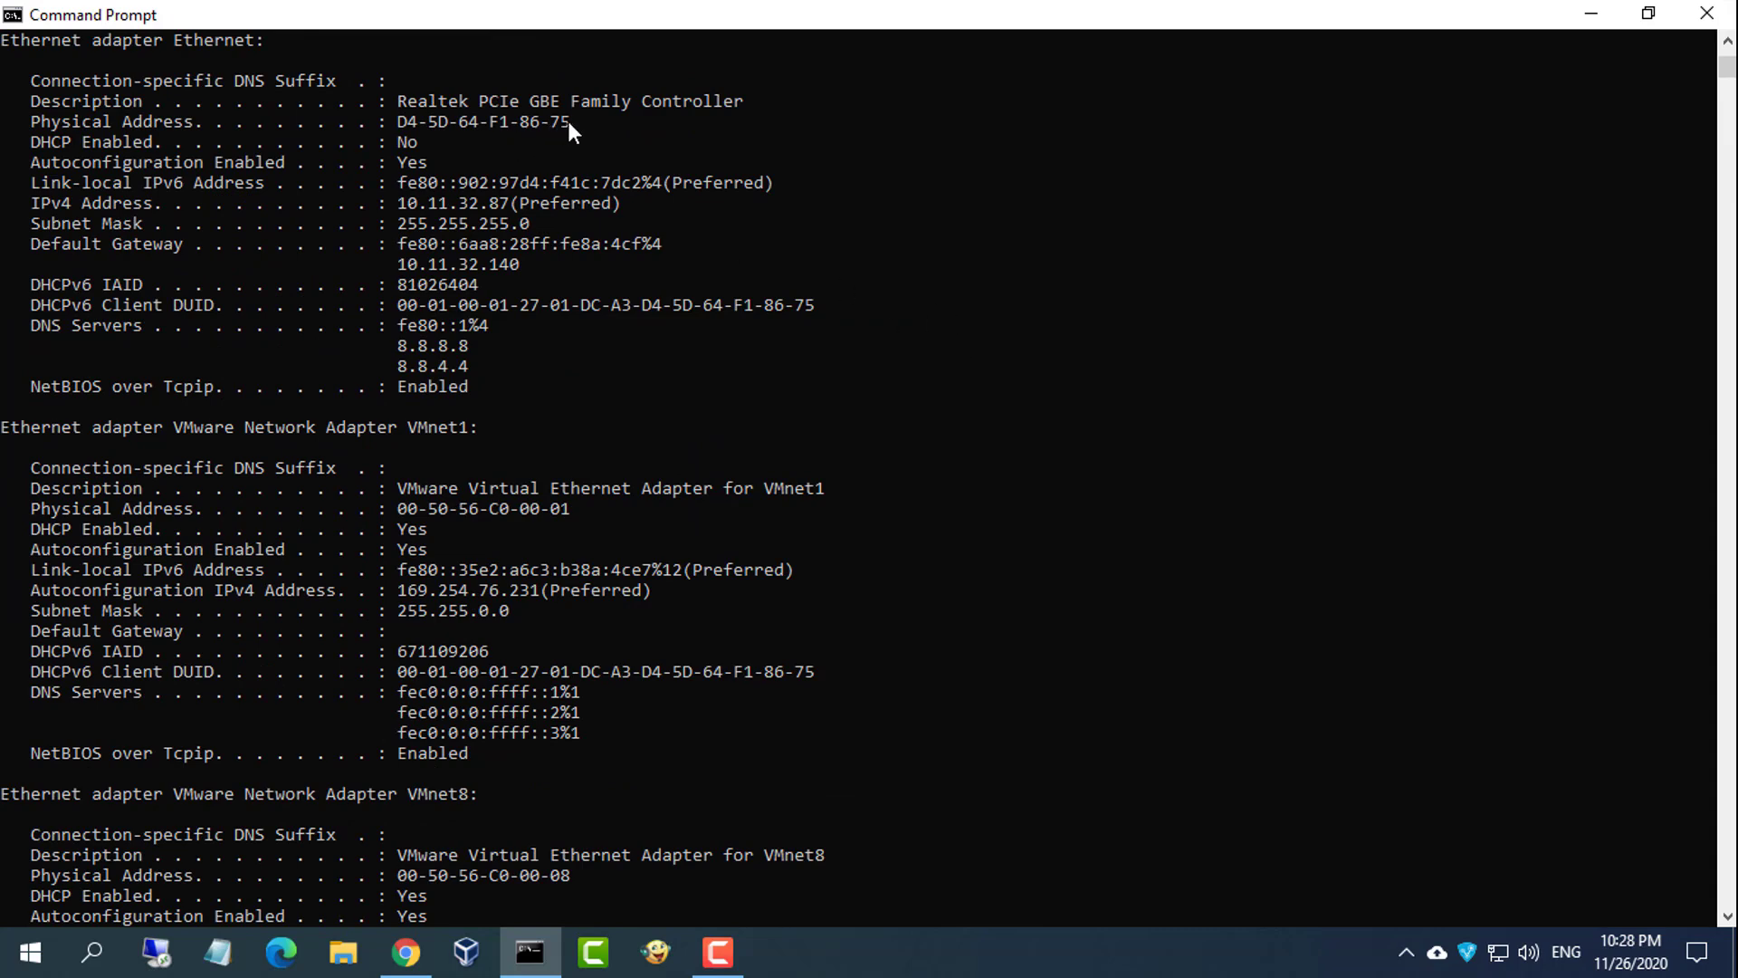
drag(568, 120, 398, 123)
Set the switch mac to D4-5D-64-F1-86-75 and add 'name: PC' and 'host:' lines
right_click(431, 123)
click(1590, 13)
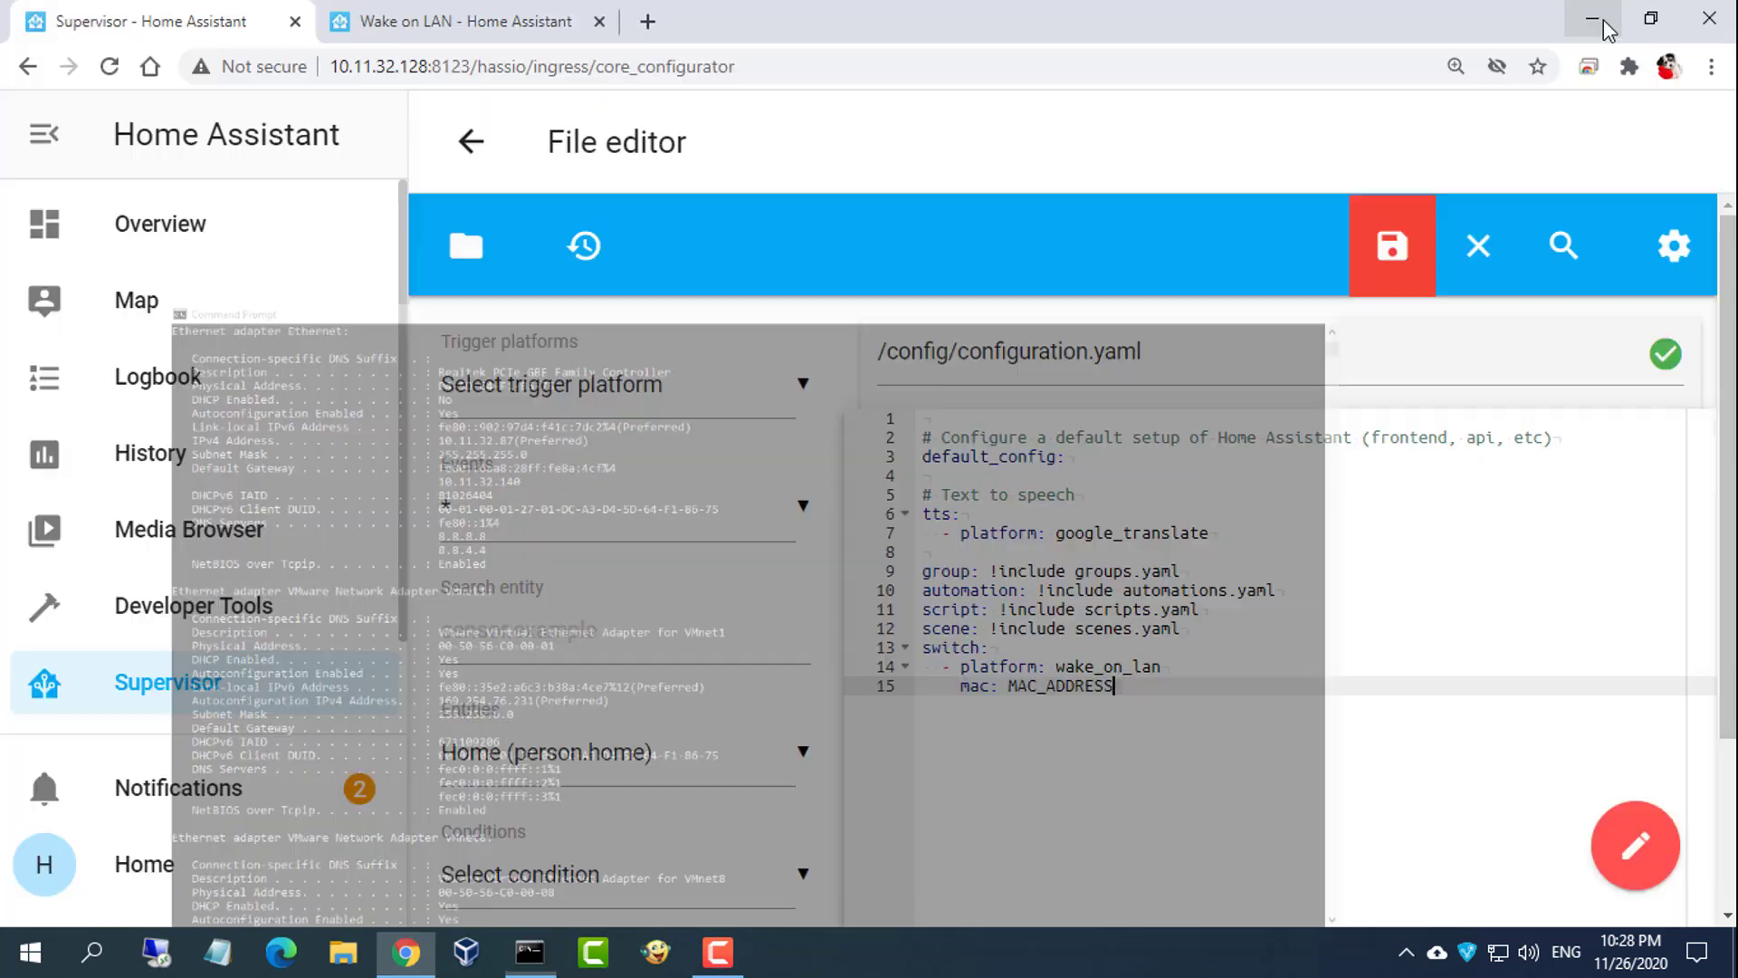
drag(1008, 687, 1114, 688)
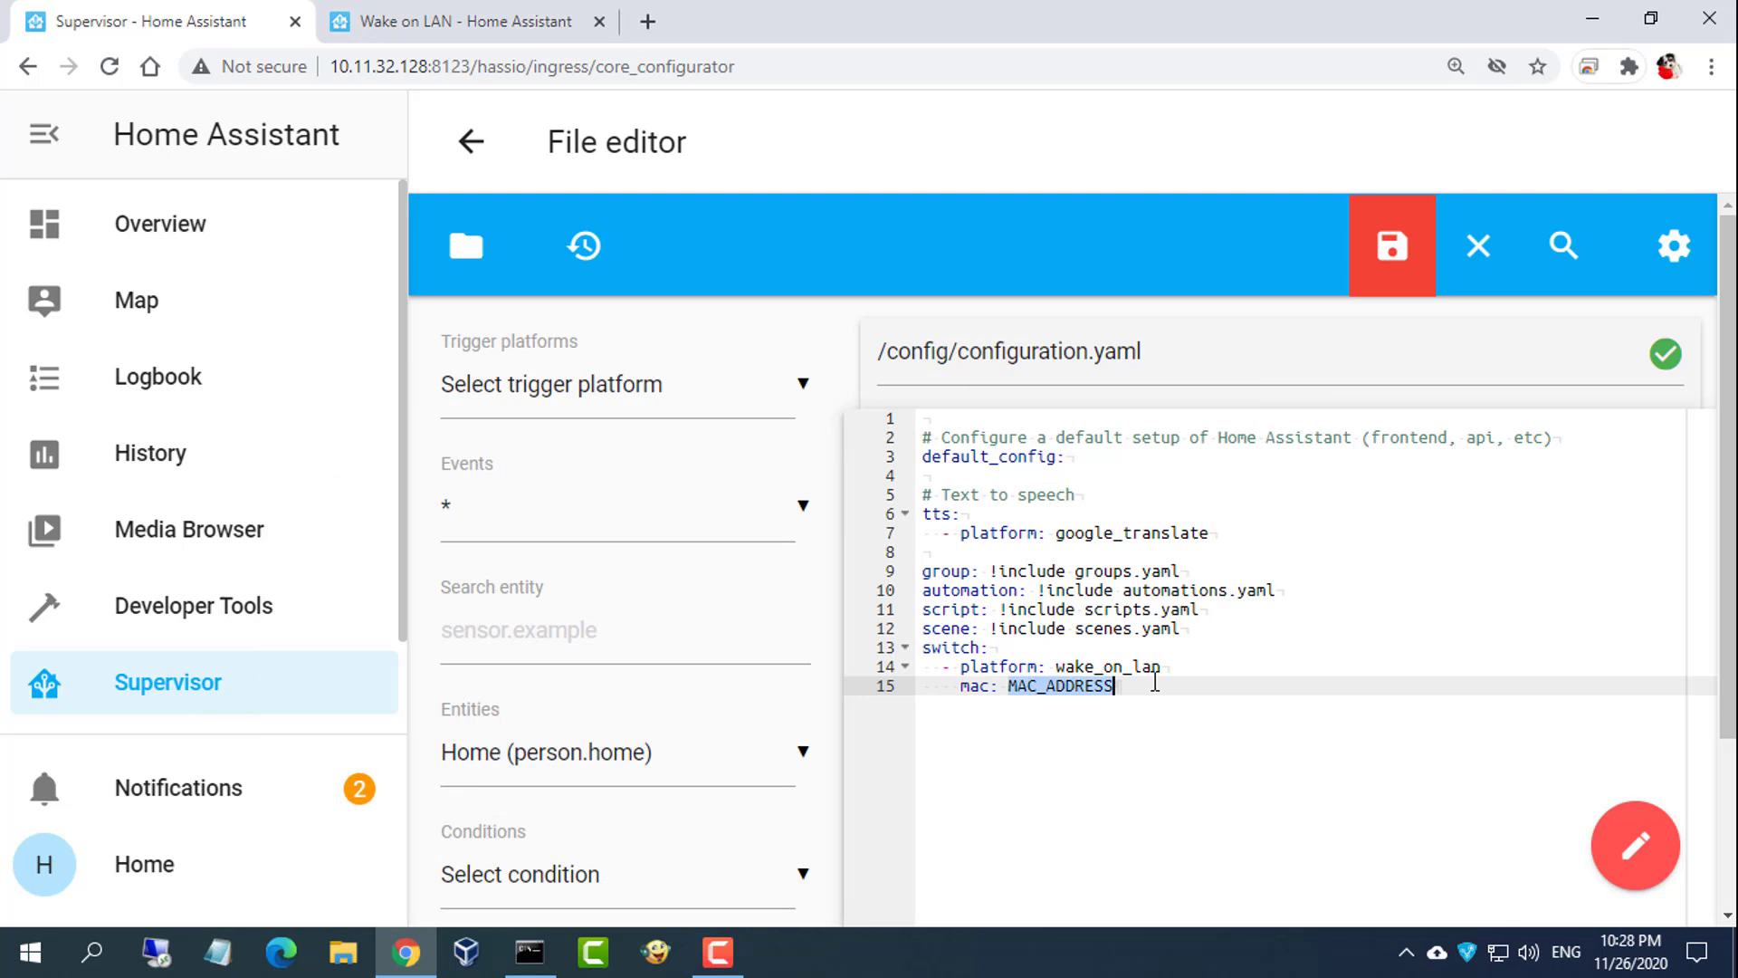
text(D4-5D-64-F1-86-75)
key(Return)
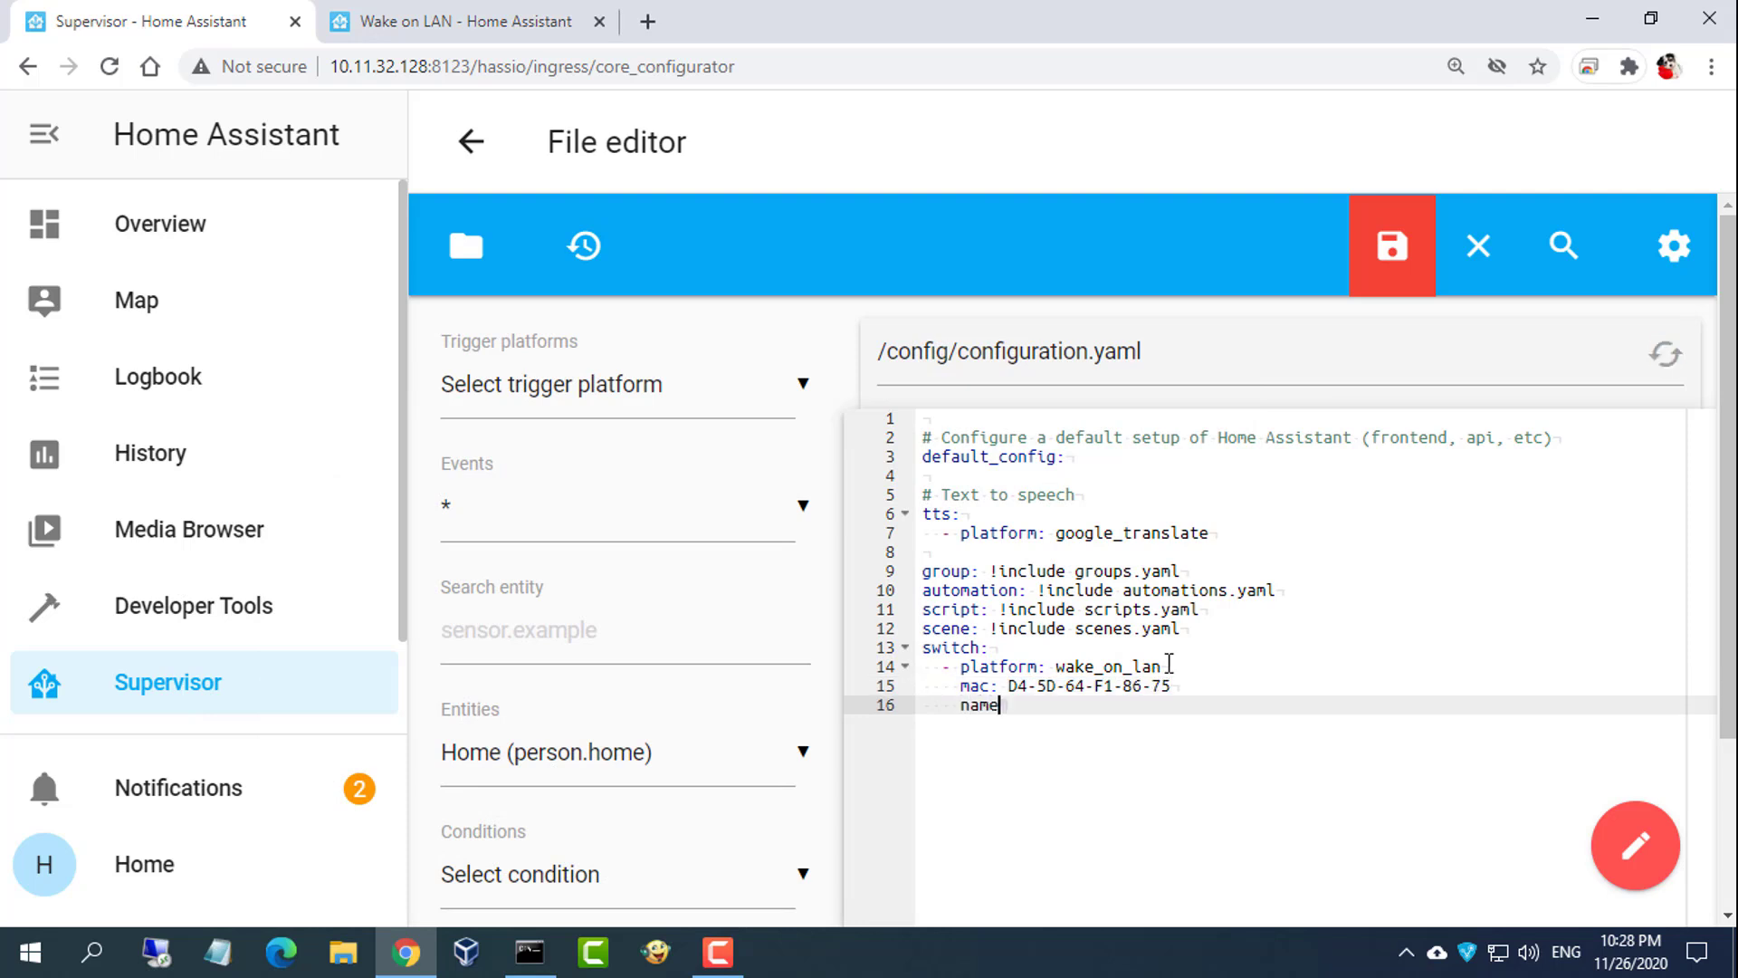
text(PC)
key(Return)
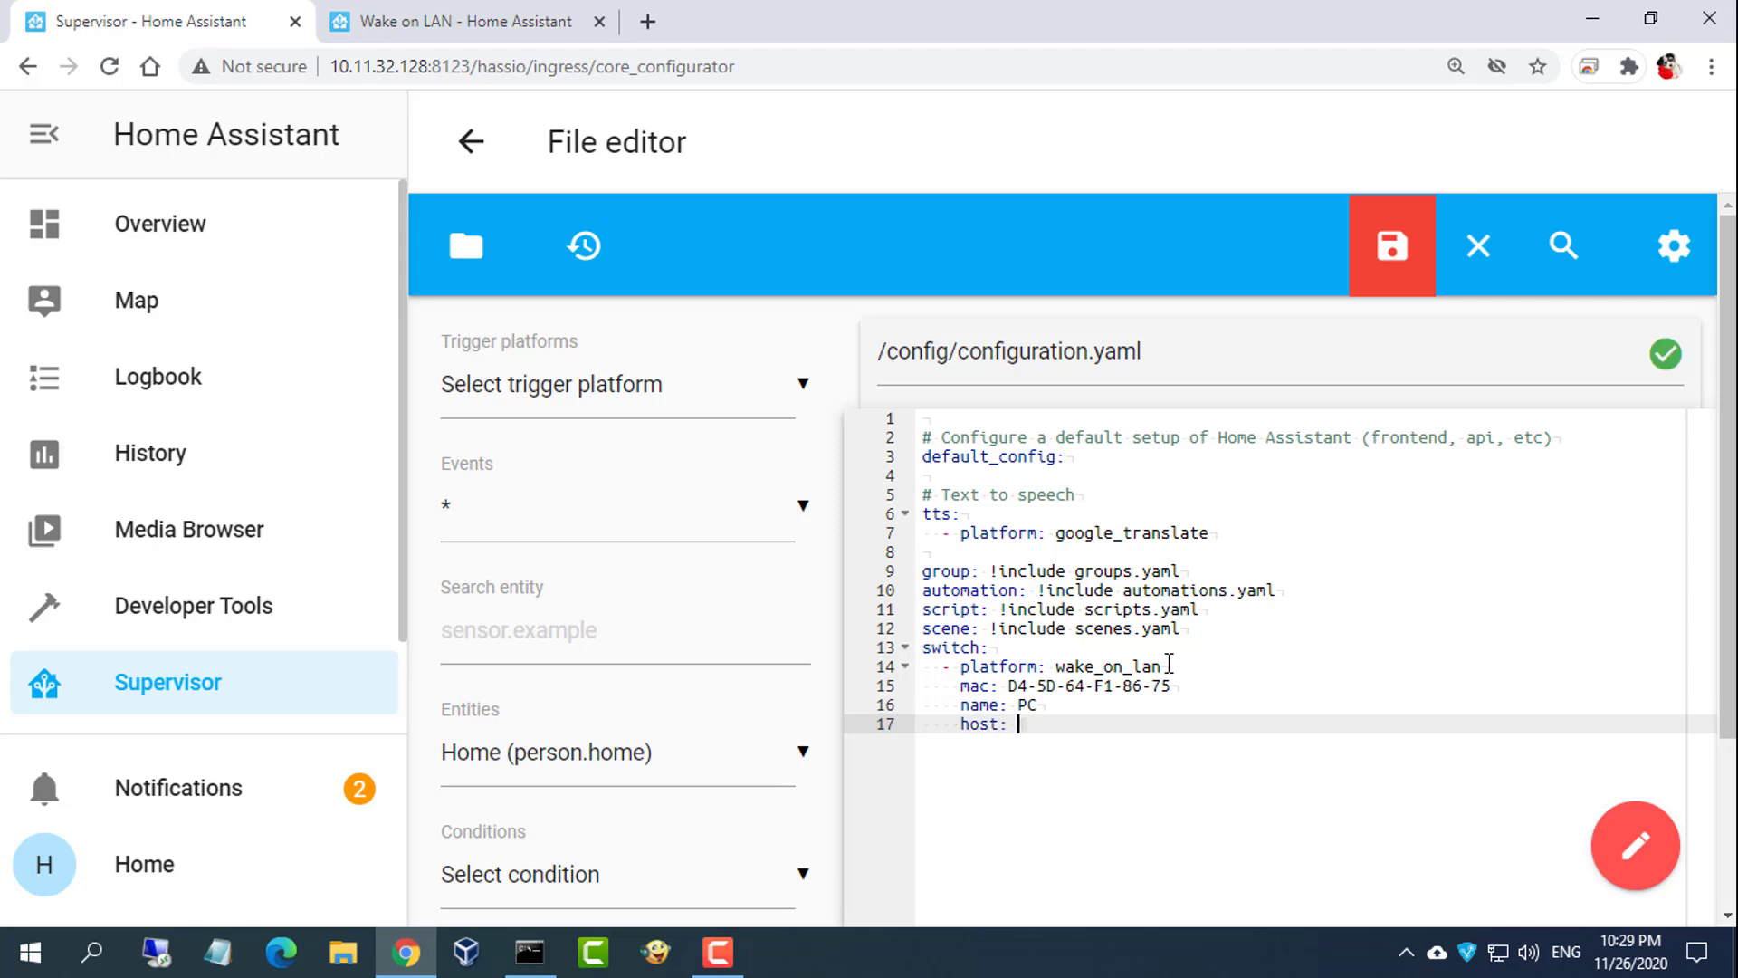
Select the PC's IPv4 address 10.11.32.87 in the ipconfig output
click(530, 951)
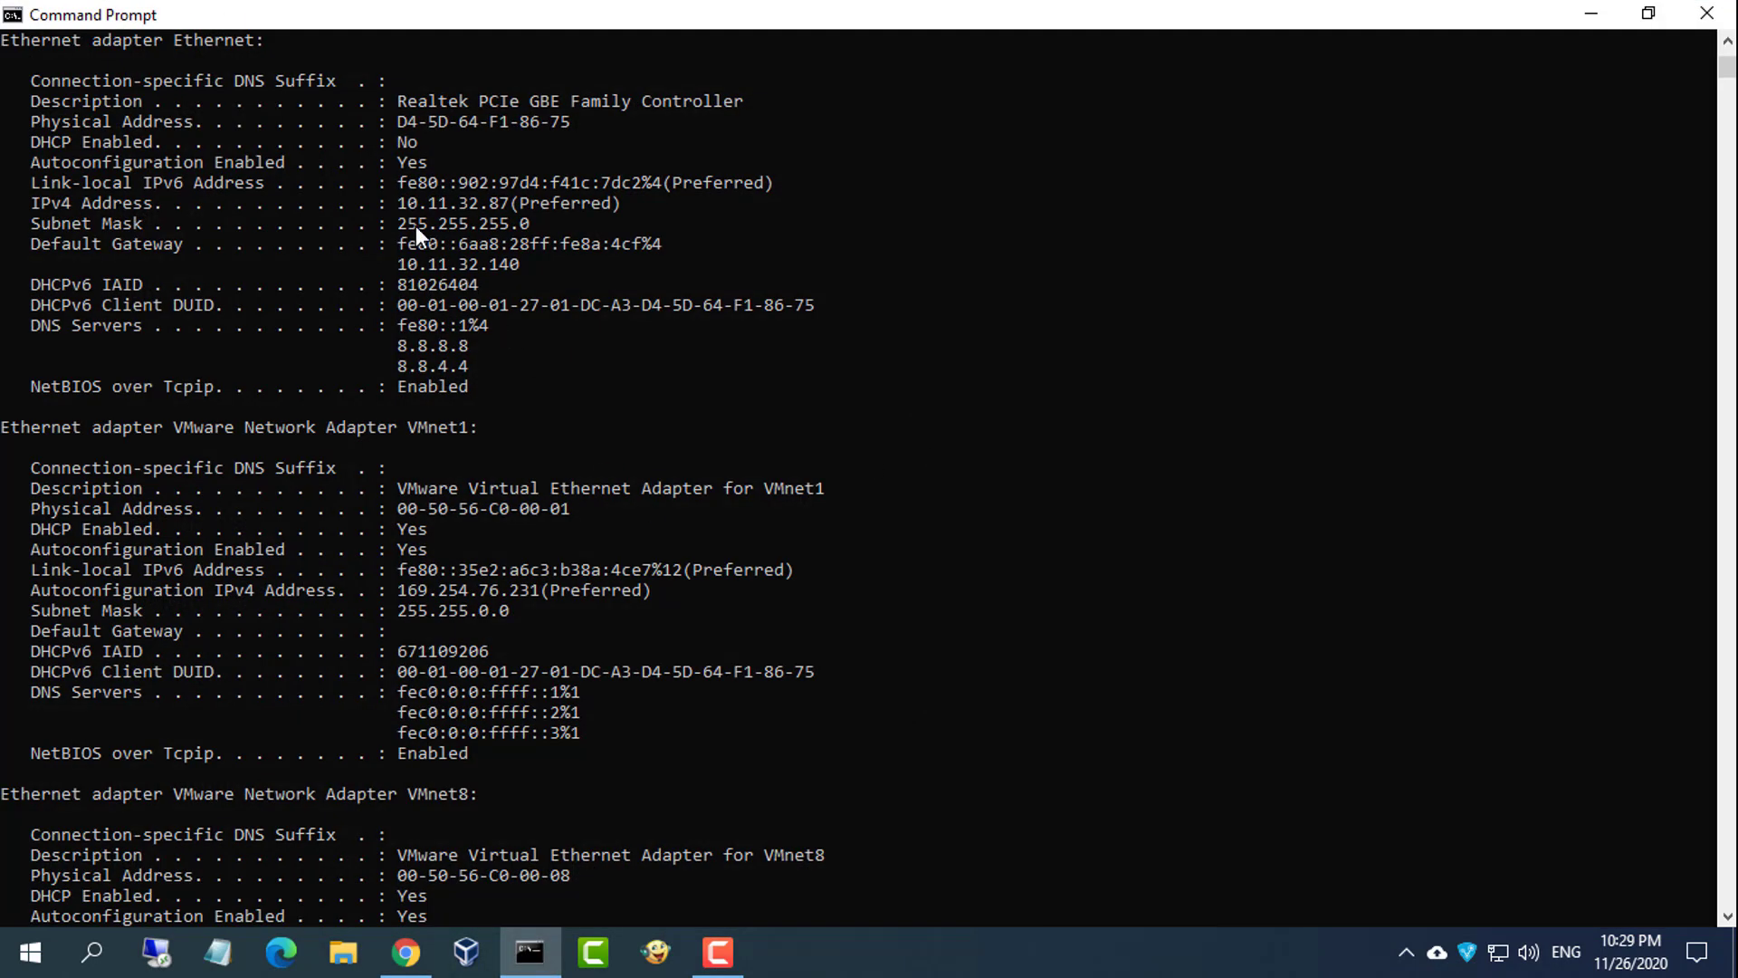
drag(397, 202, 508, 205)
Fill host 10.11.32.87, save configuration.yaml and close the file
click(1589, 14)
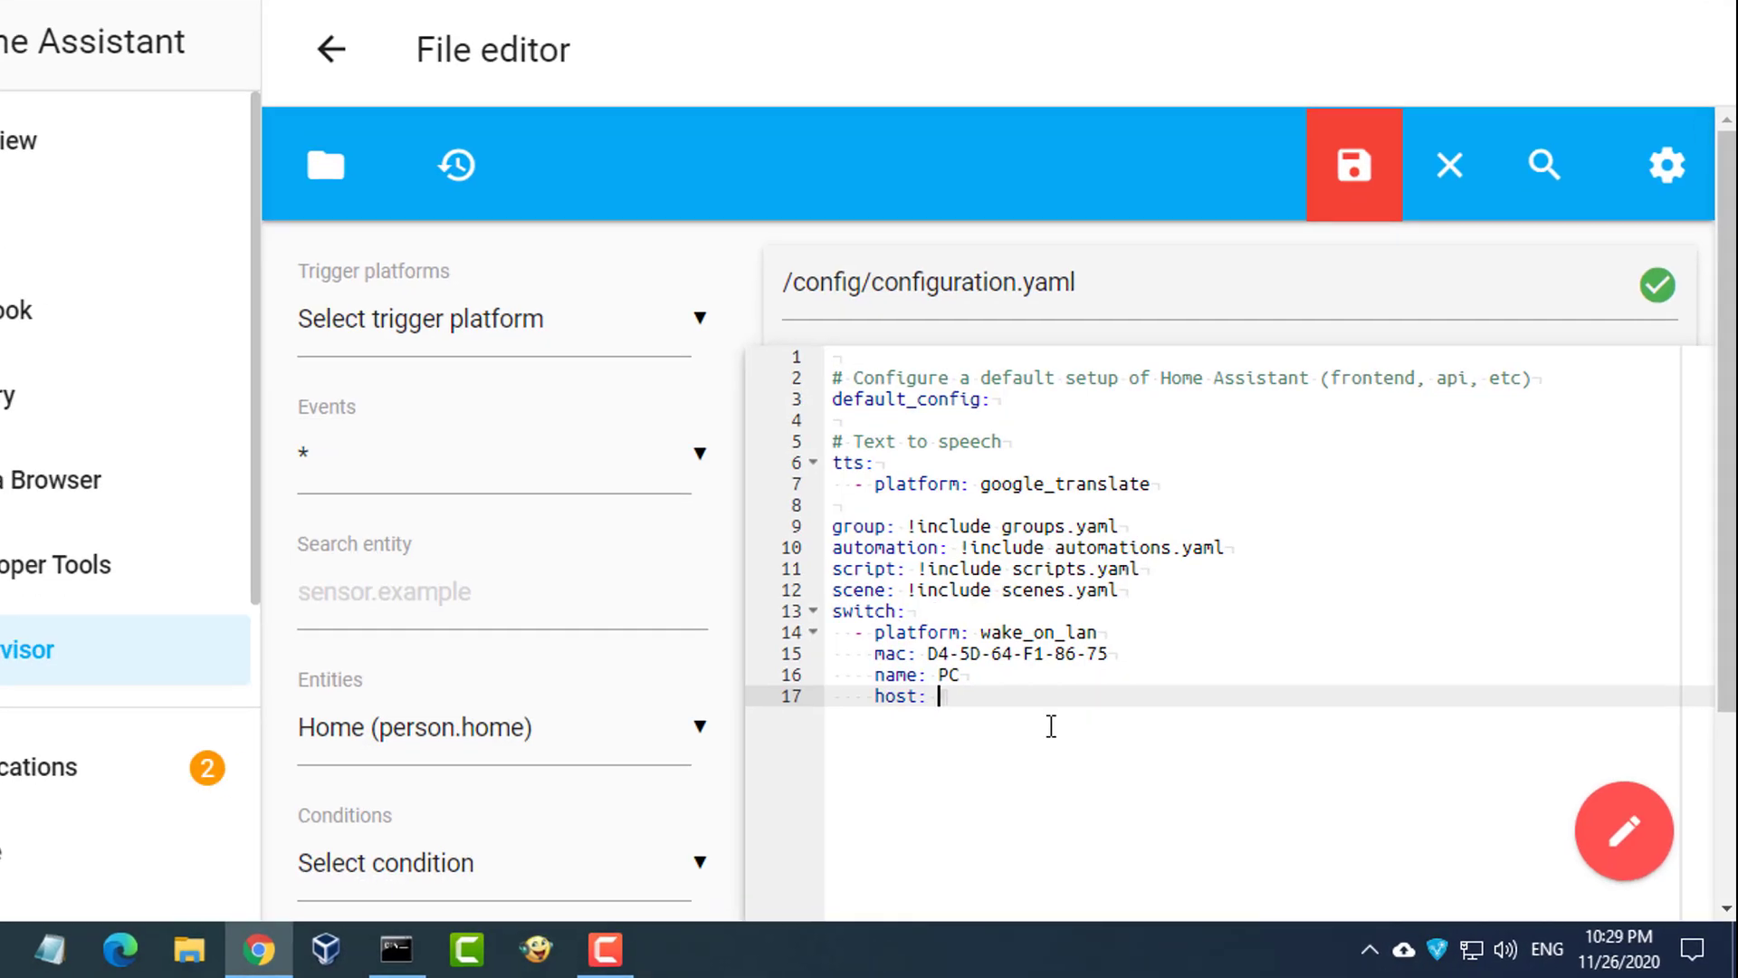
text(10.11.3)
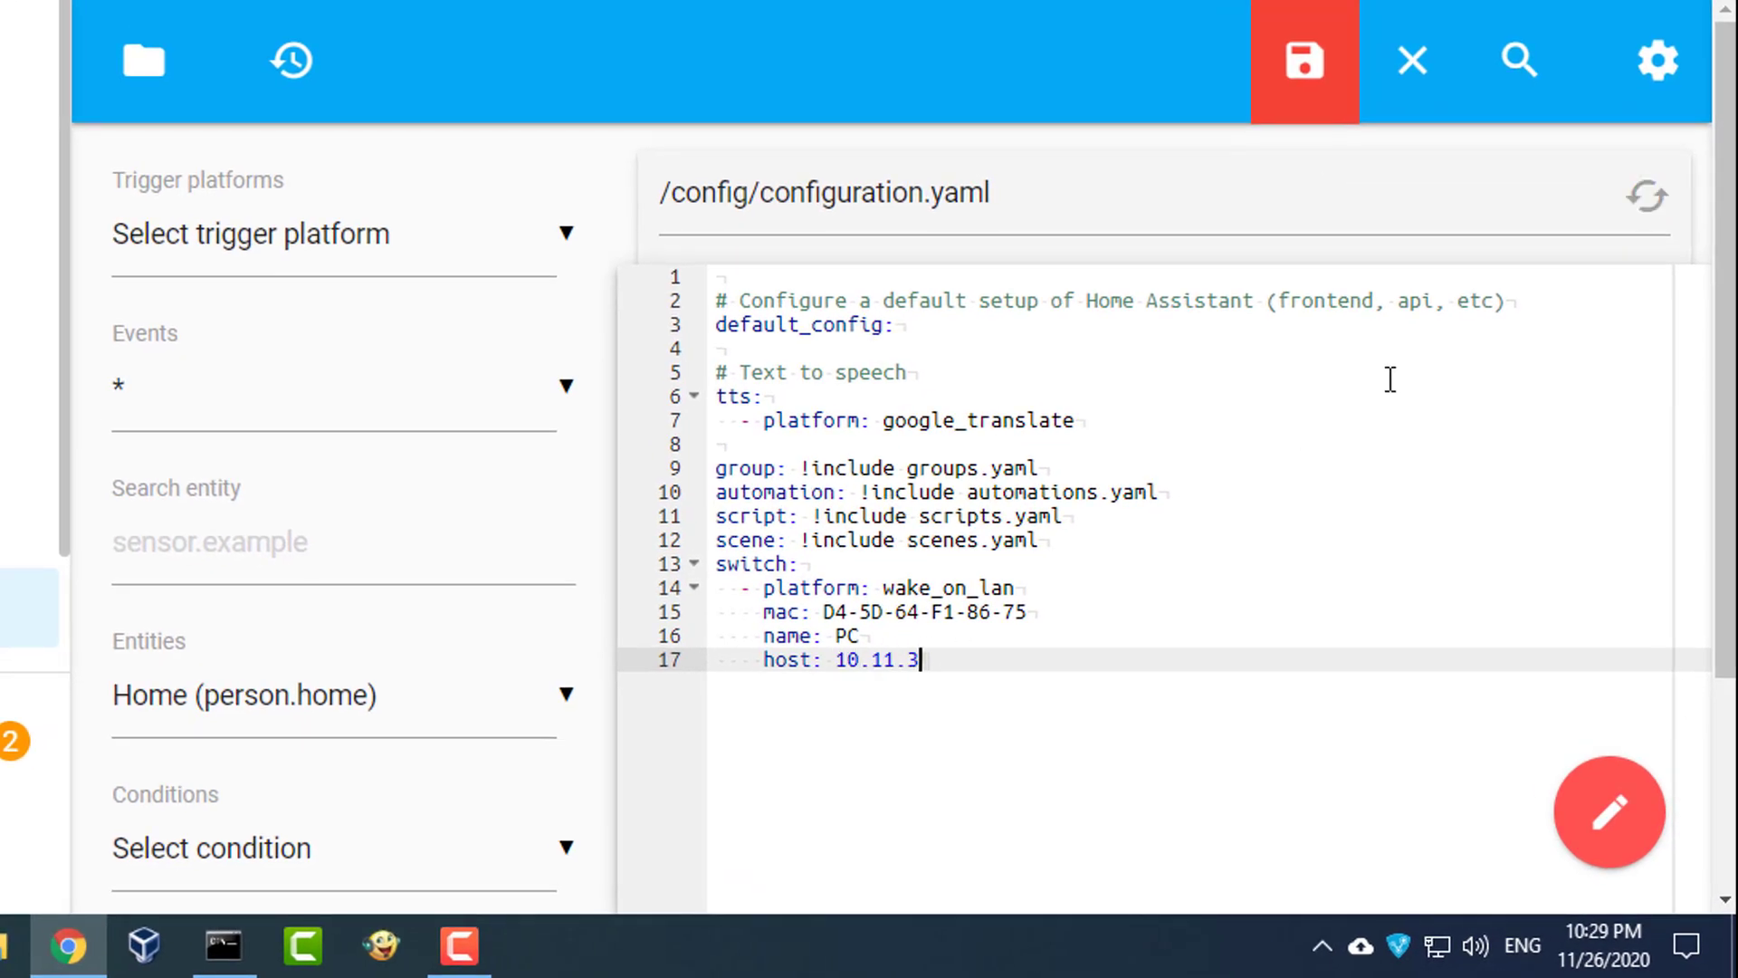
text(7)
click(1313, 78)
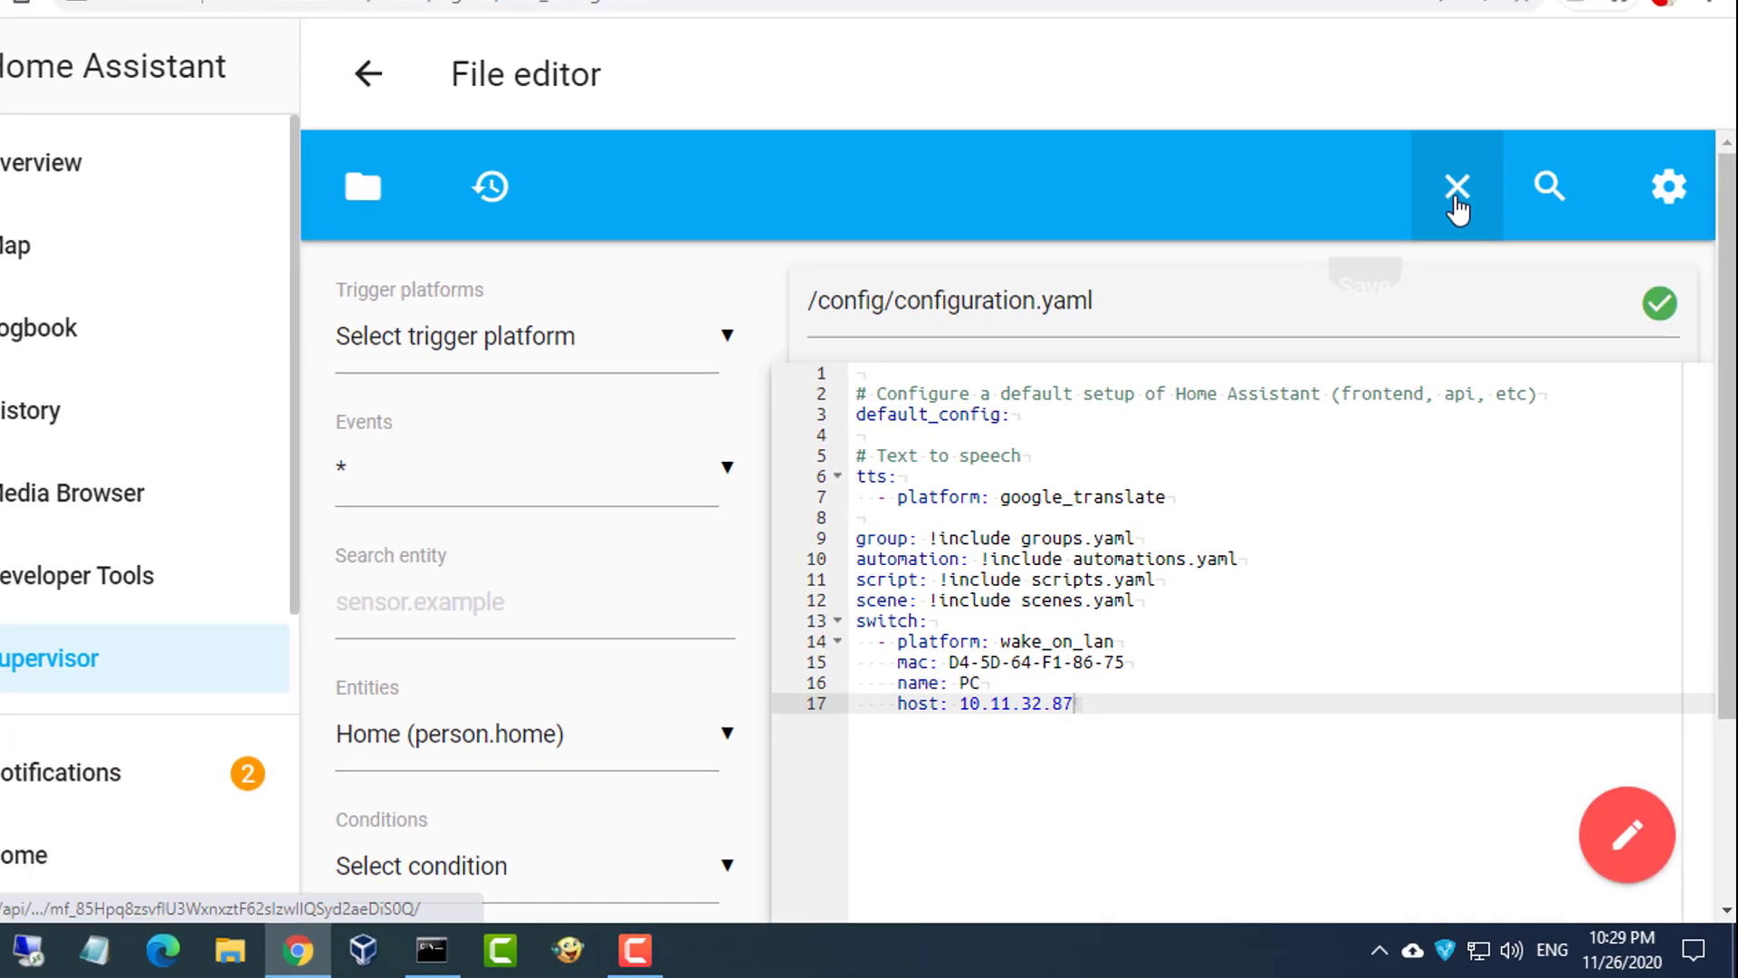
click(1412, 60)
click(1524, 530)
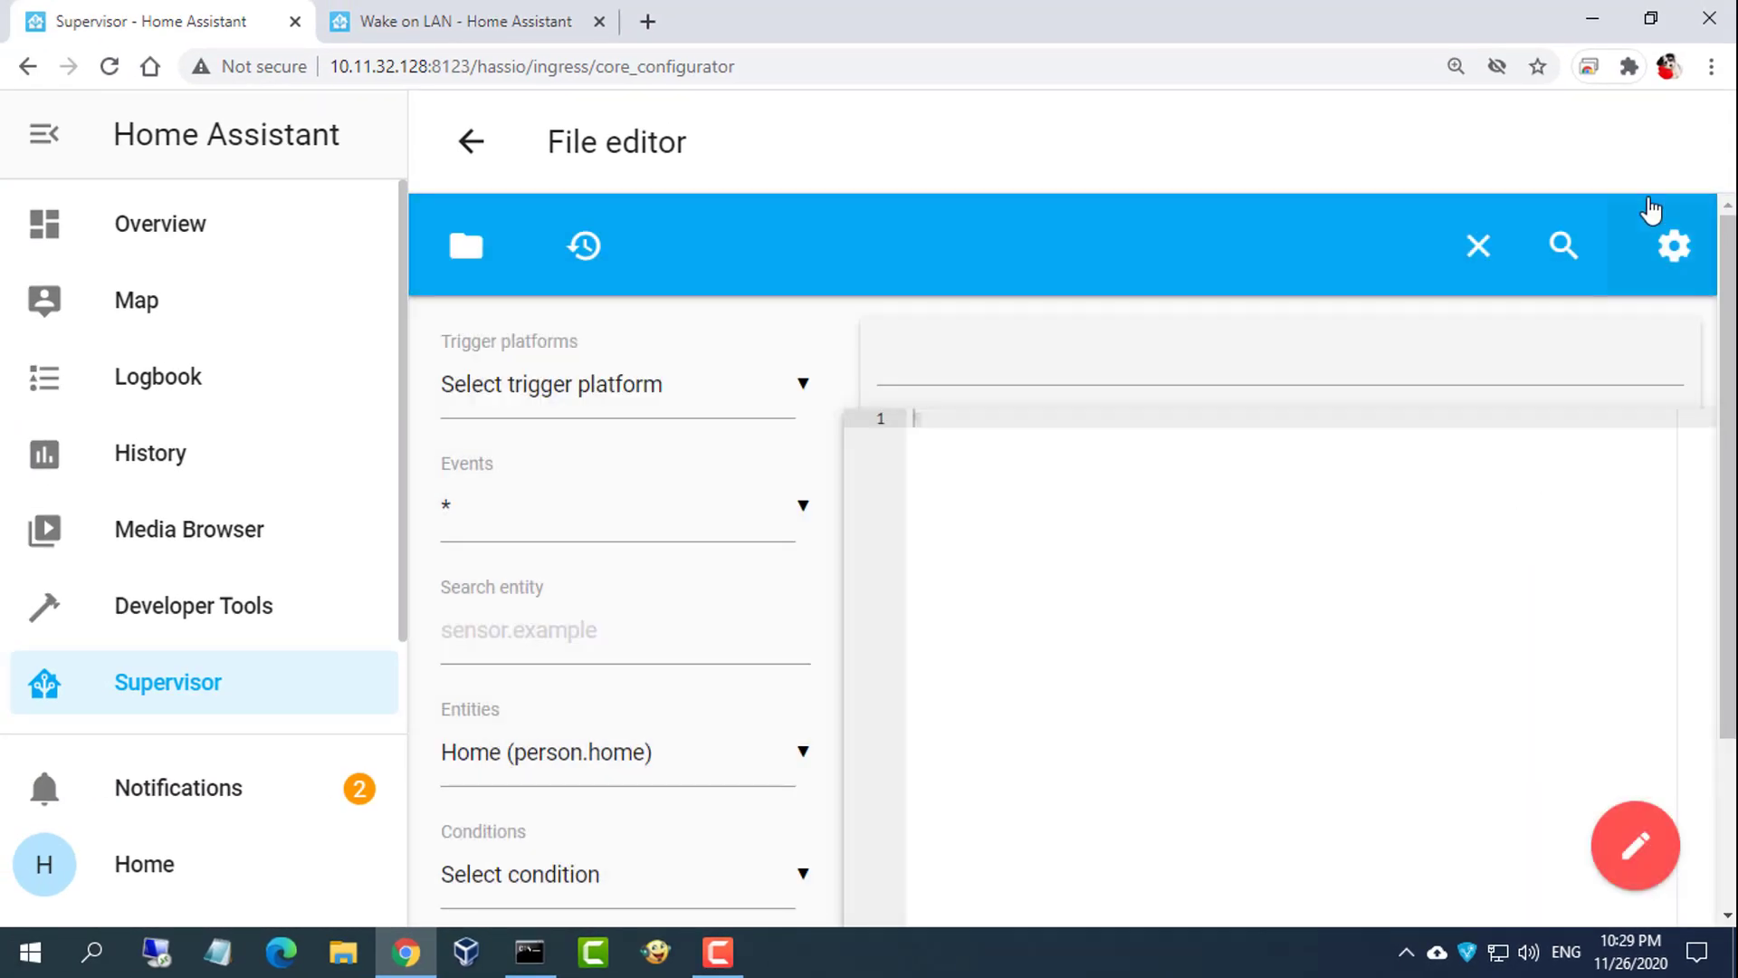
Turn on Advanced Mode in the user profile and go to the Configuration page
click(471, 144)
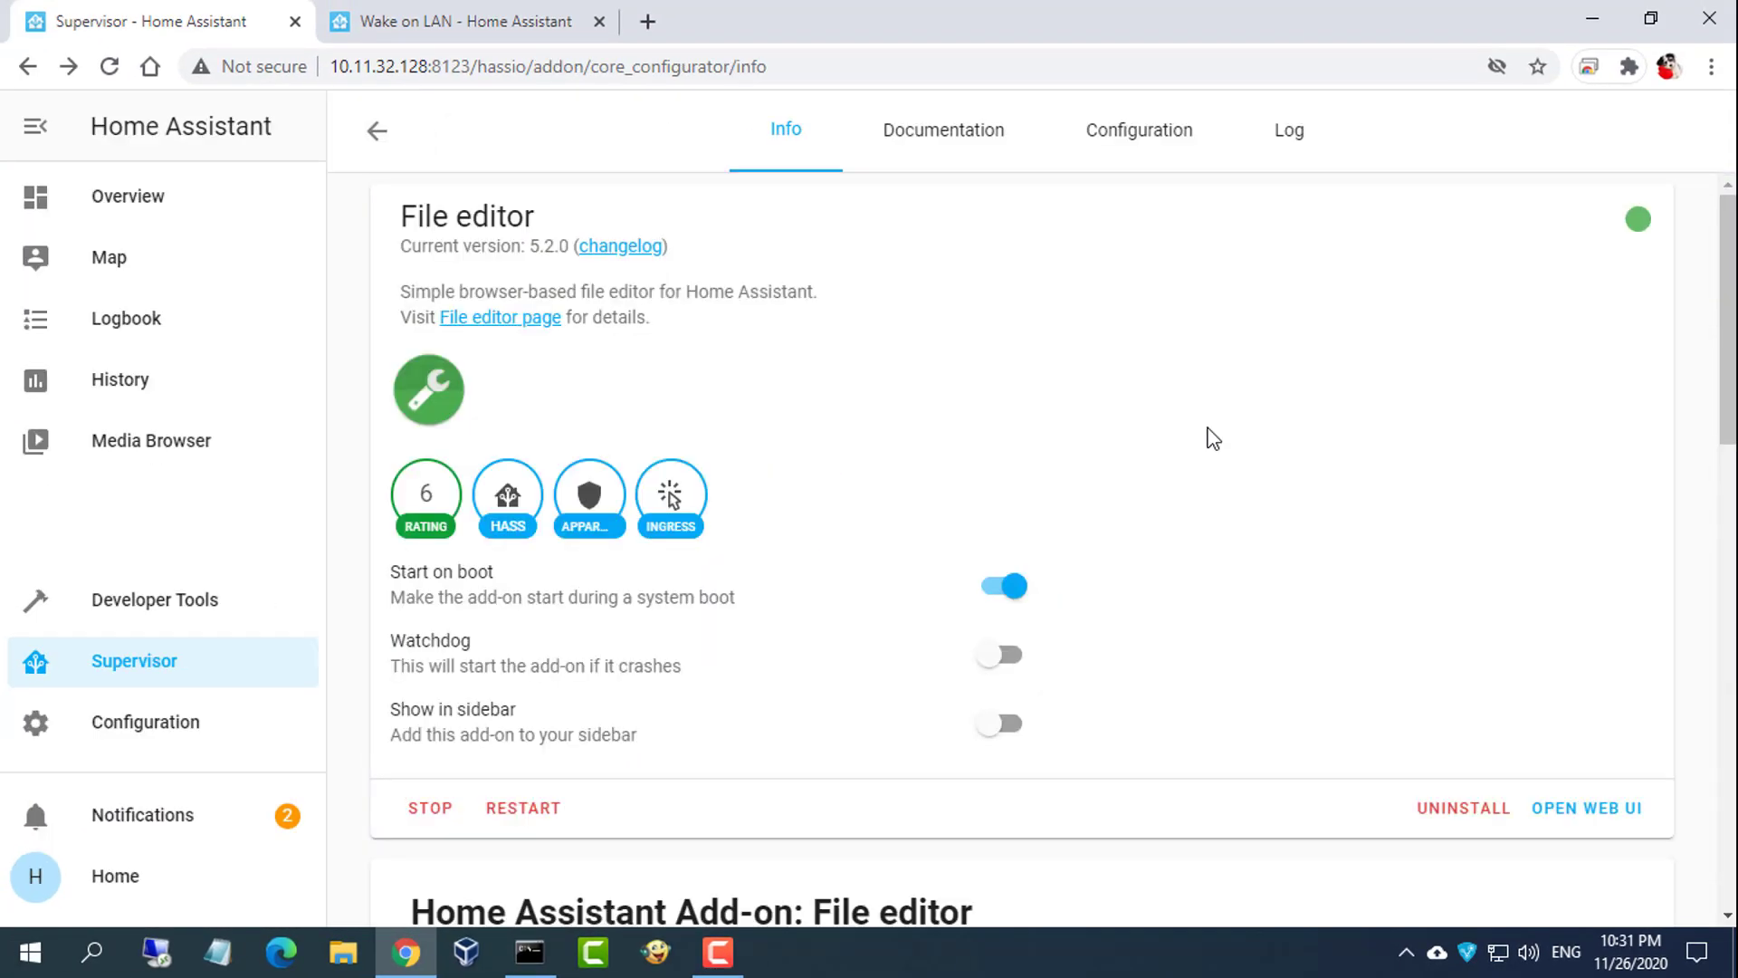
click(114, 880)
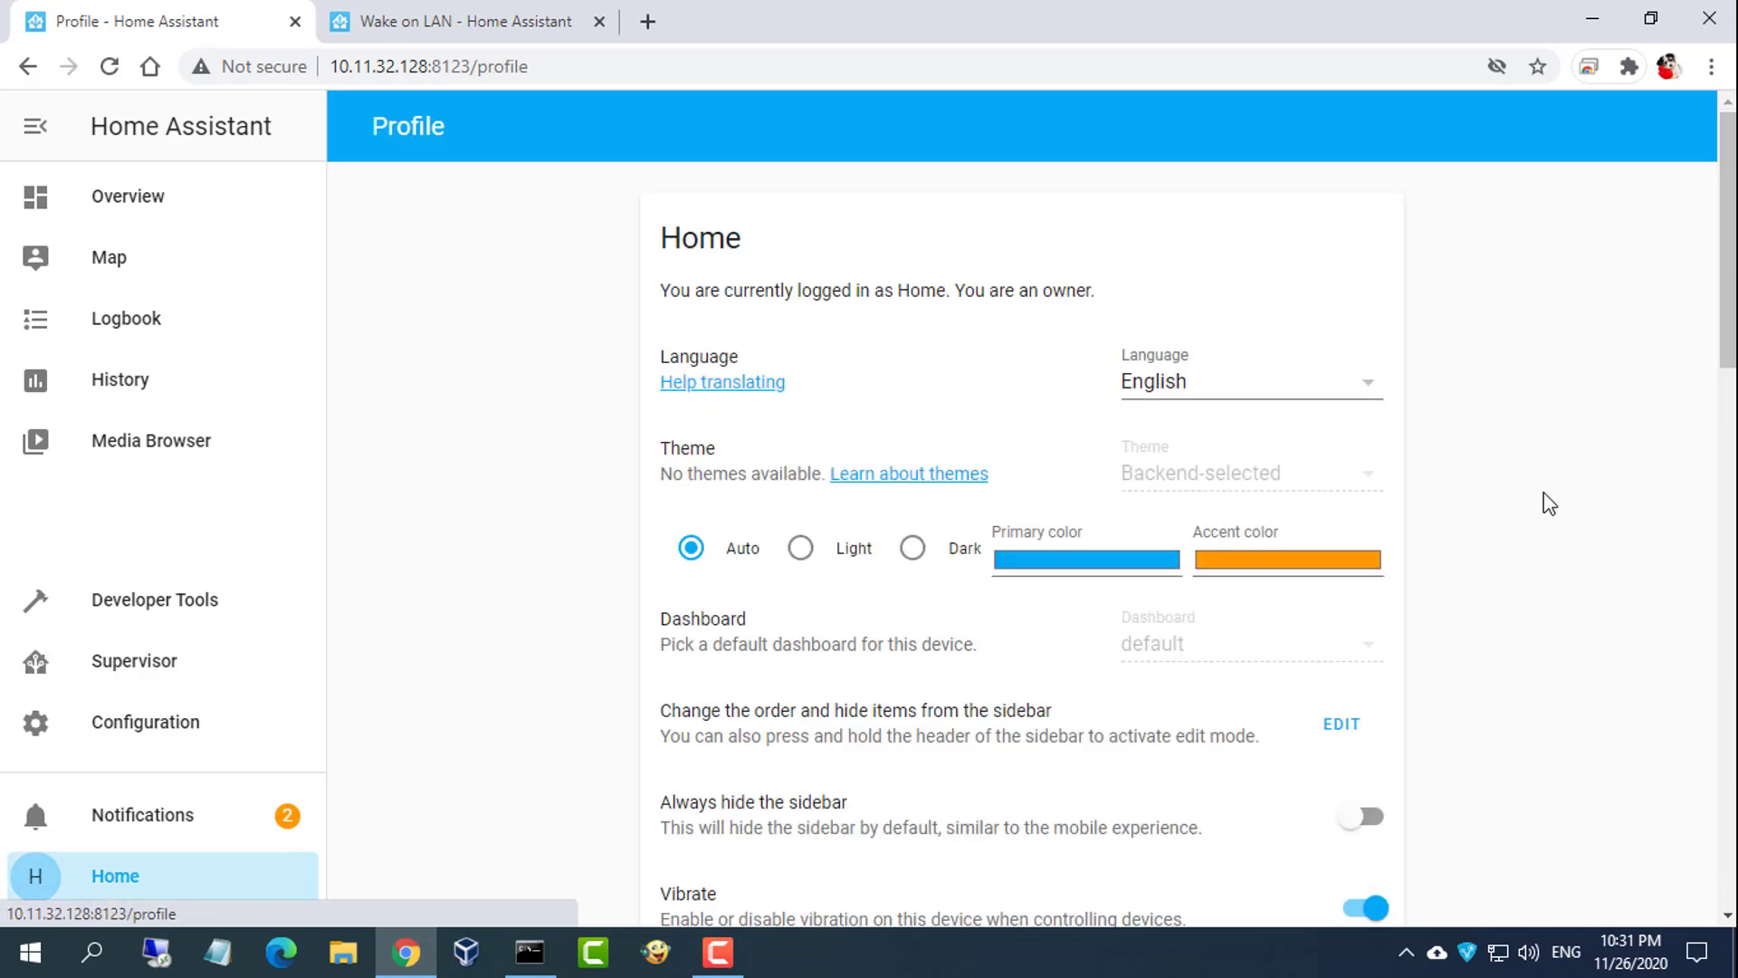
scroll(1494, 523, down, 4)
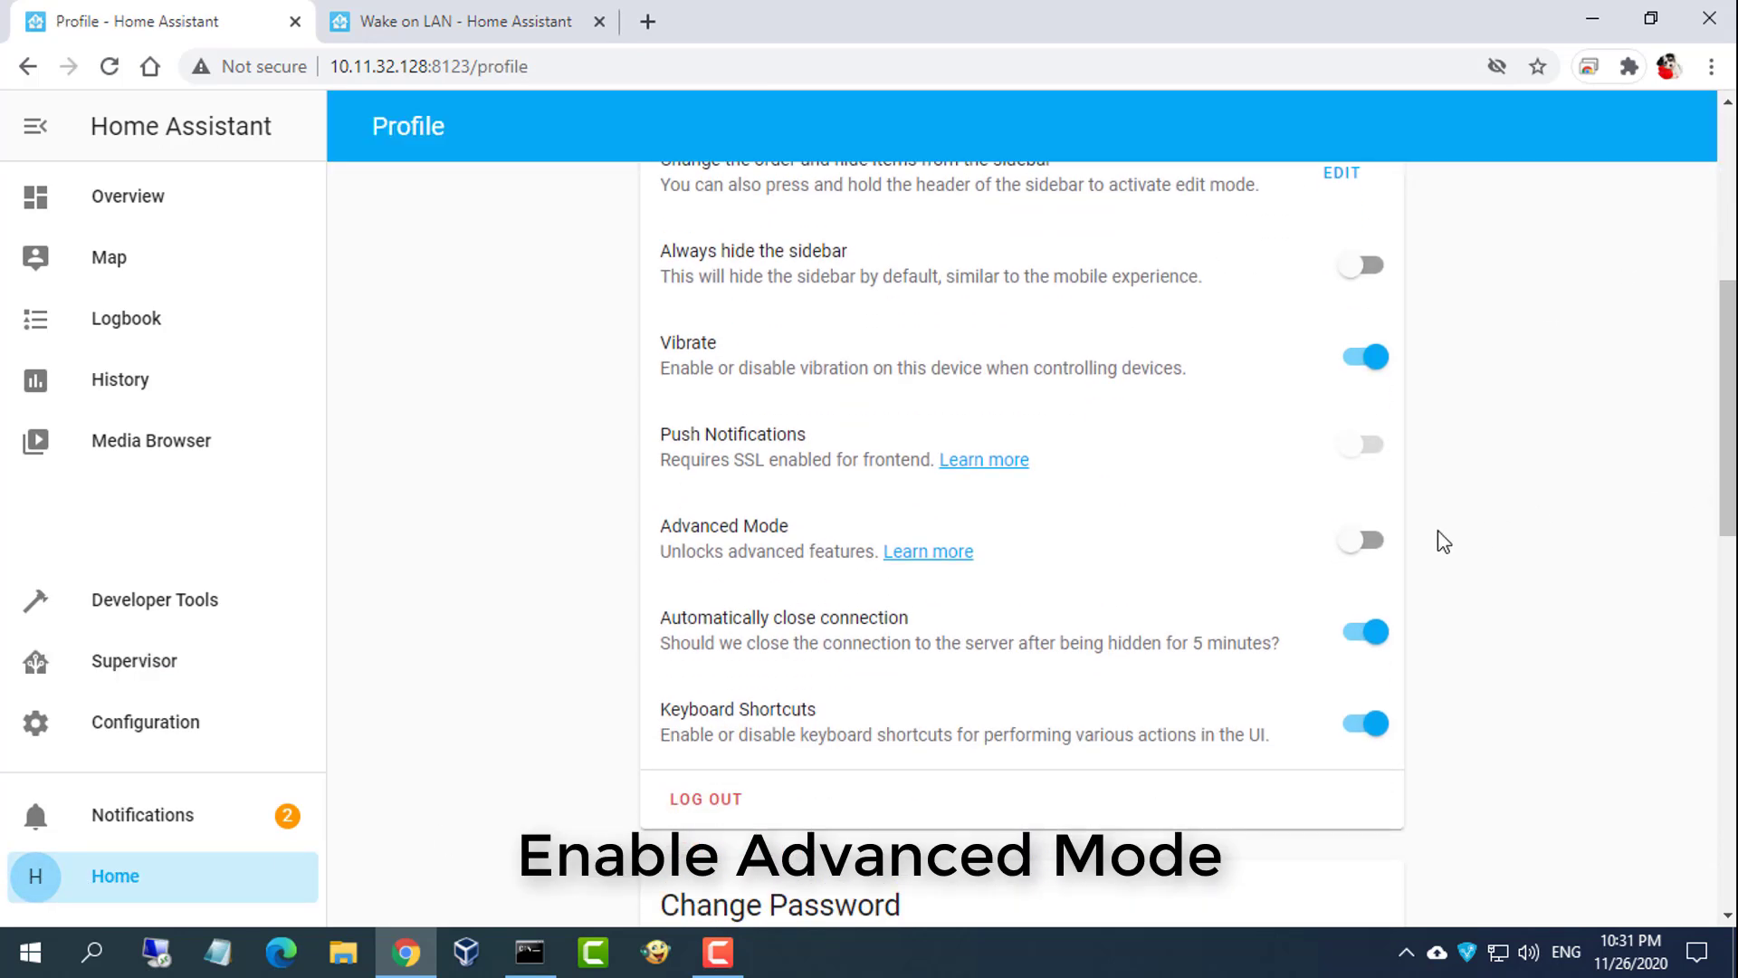
click(1365, 540)
mouse_move(1728, 469)
mouse_down()
mouse_move(1727, 306)
mouse_move(1728, 706)
mouse_up()
click(176, 723)
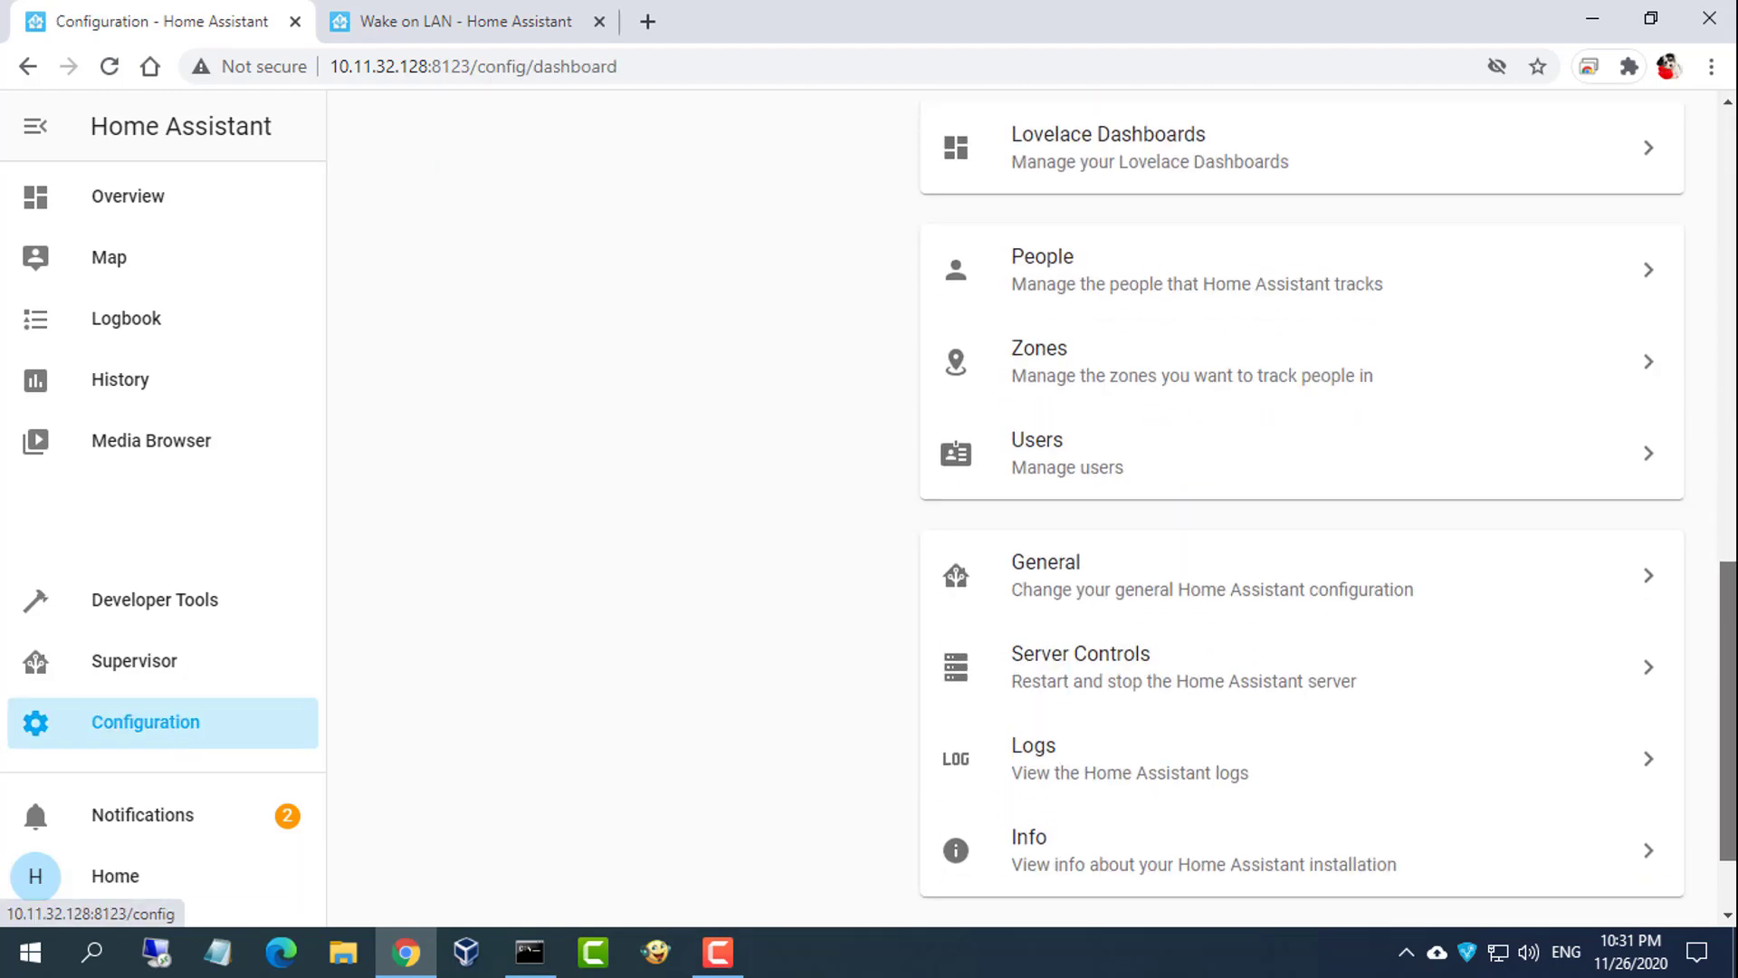
Run Check Configuration under Server Controls and highlight the 'Configuration valid!' result
click(1378, 595)
click(1012, 133)
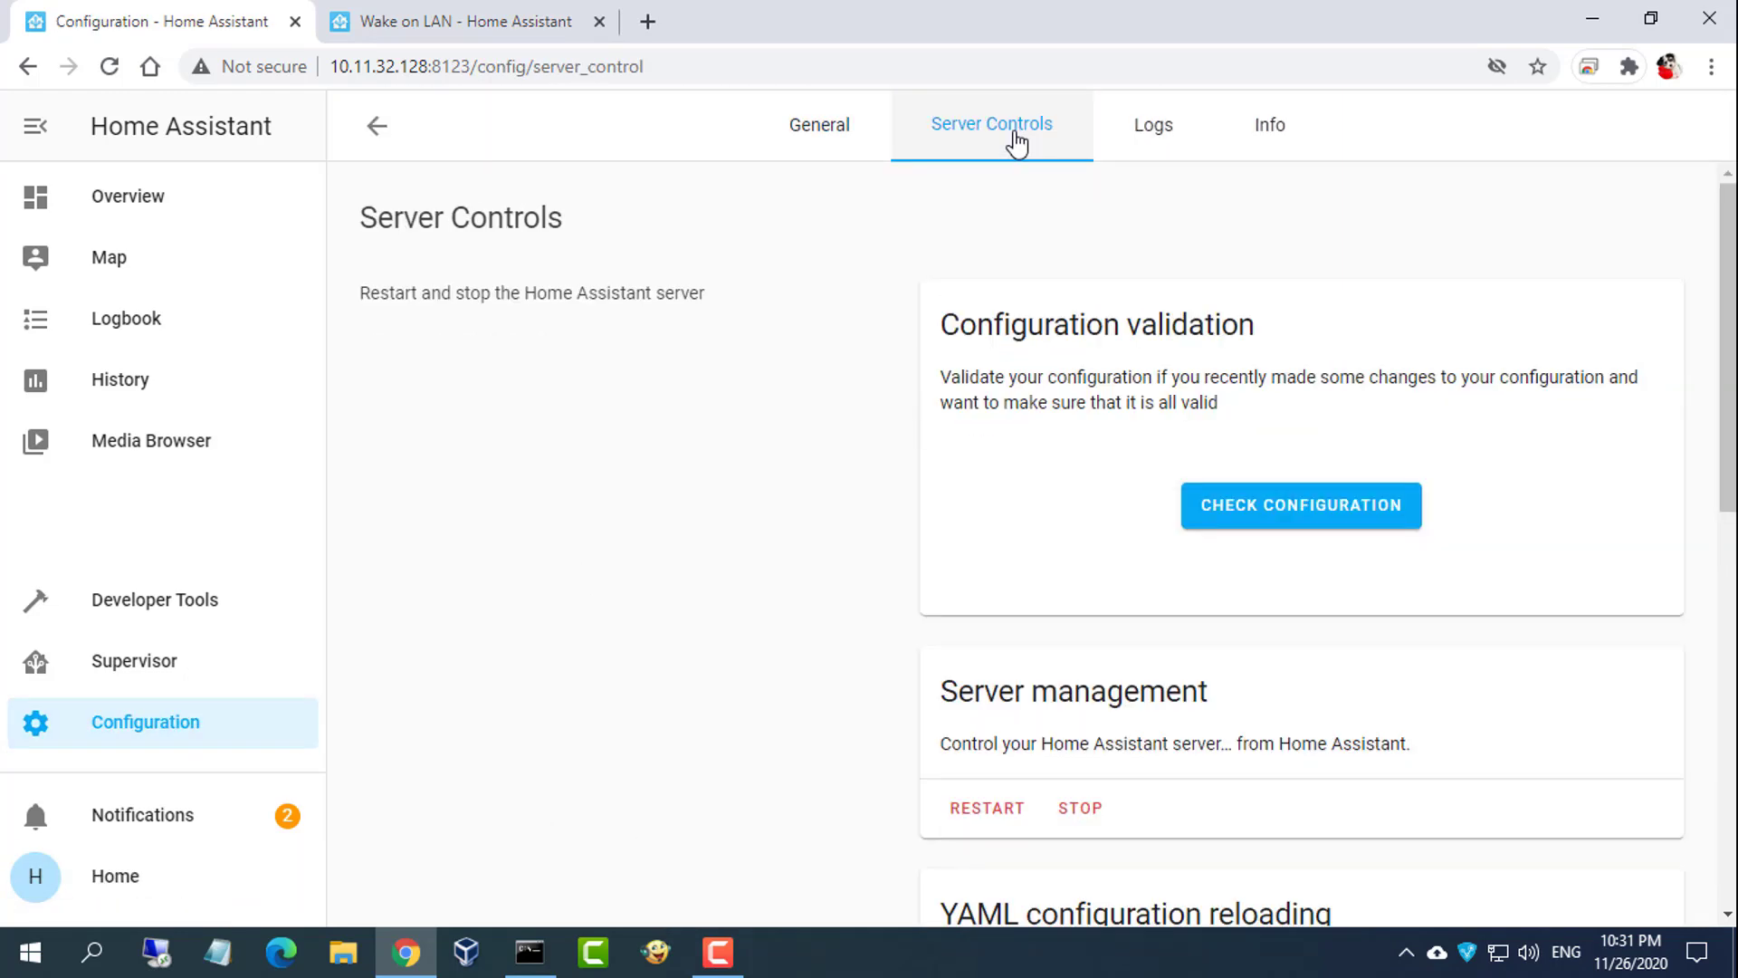
click(1334, 523)
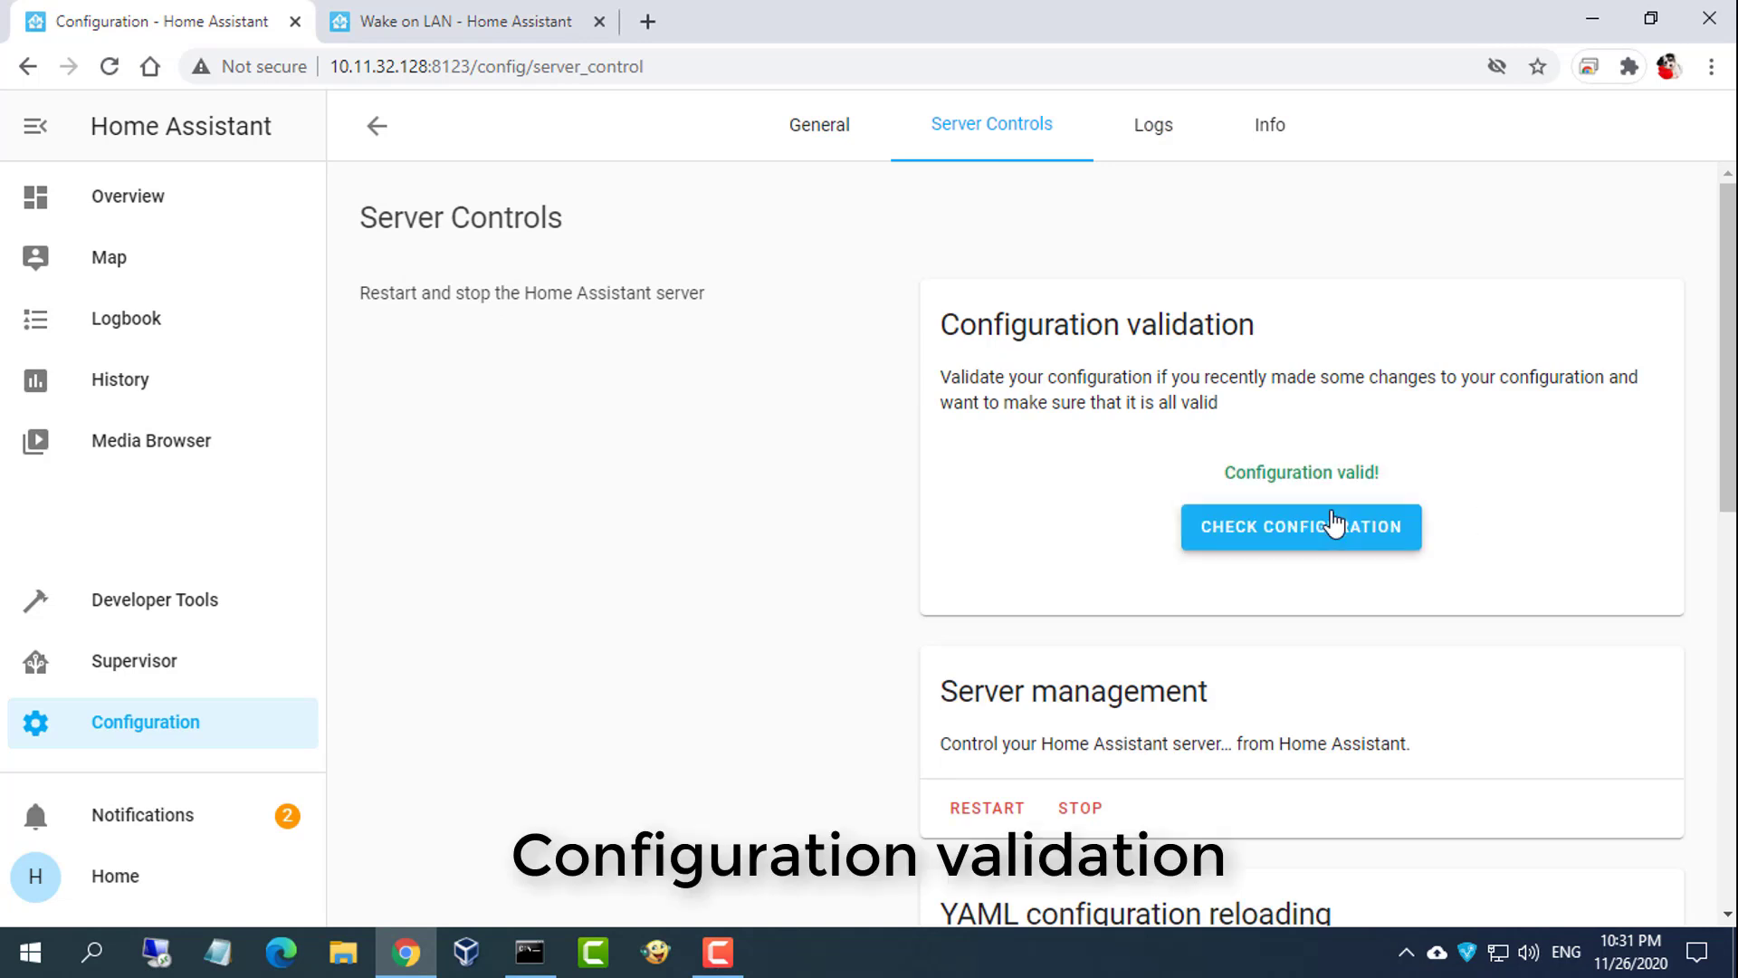
drag(1227, 473, 1420, 478)
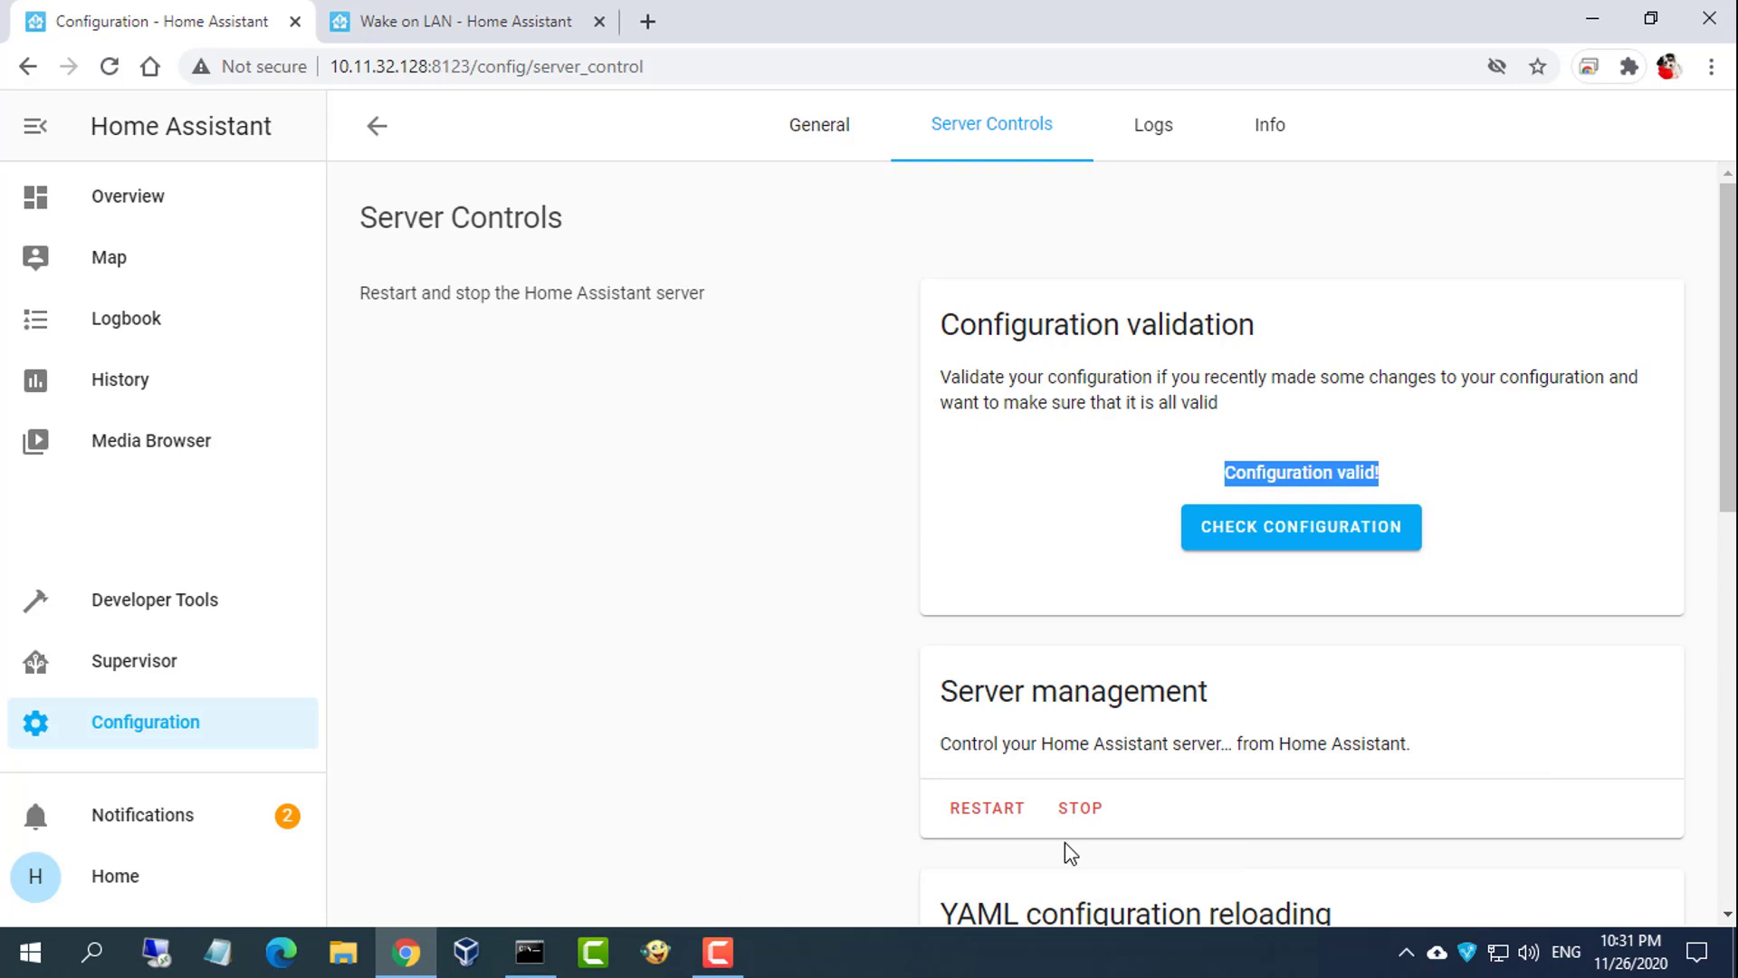
Sign in to Home Assistant Cloud with the Nabu Casa trial account email and password
click(147, 882)
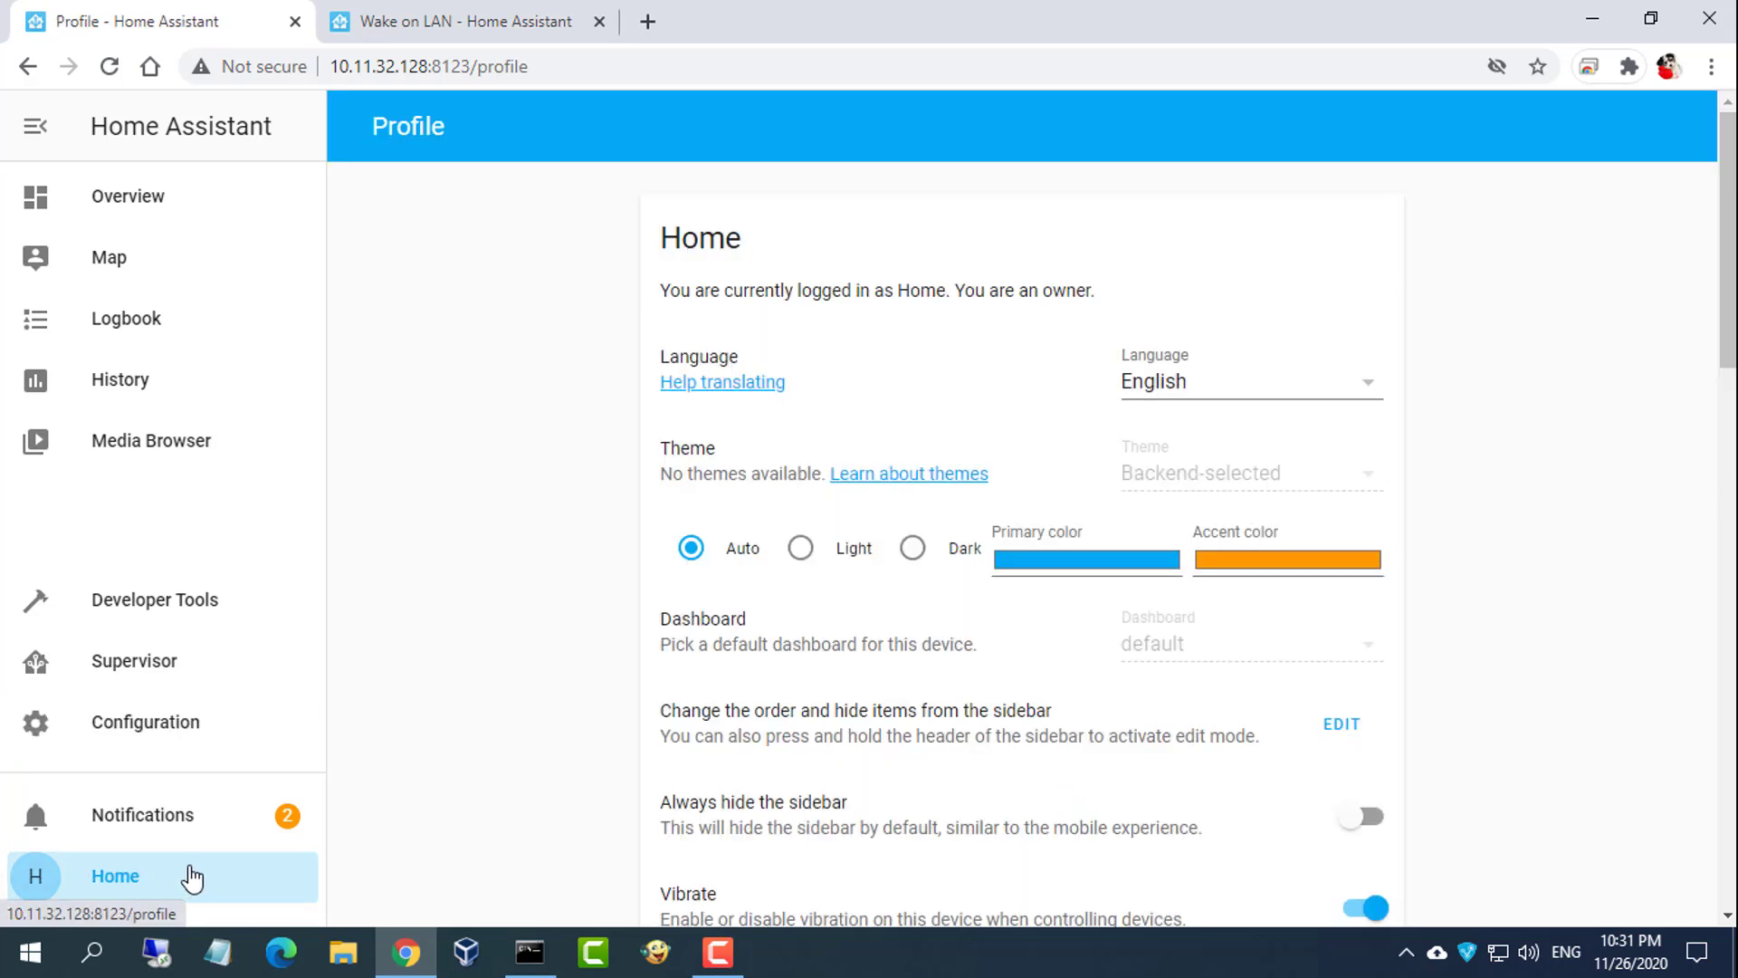
click(164, 740)
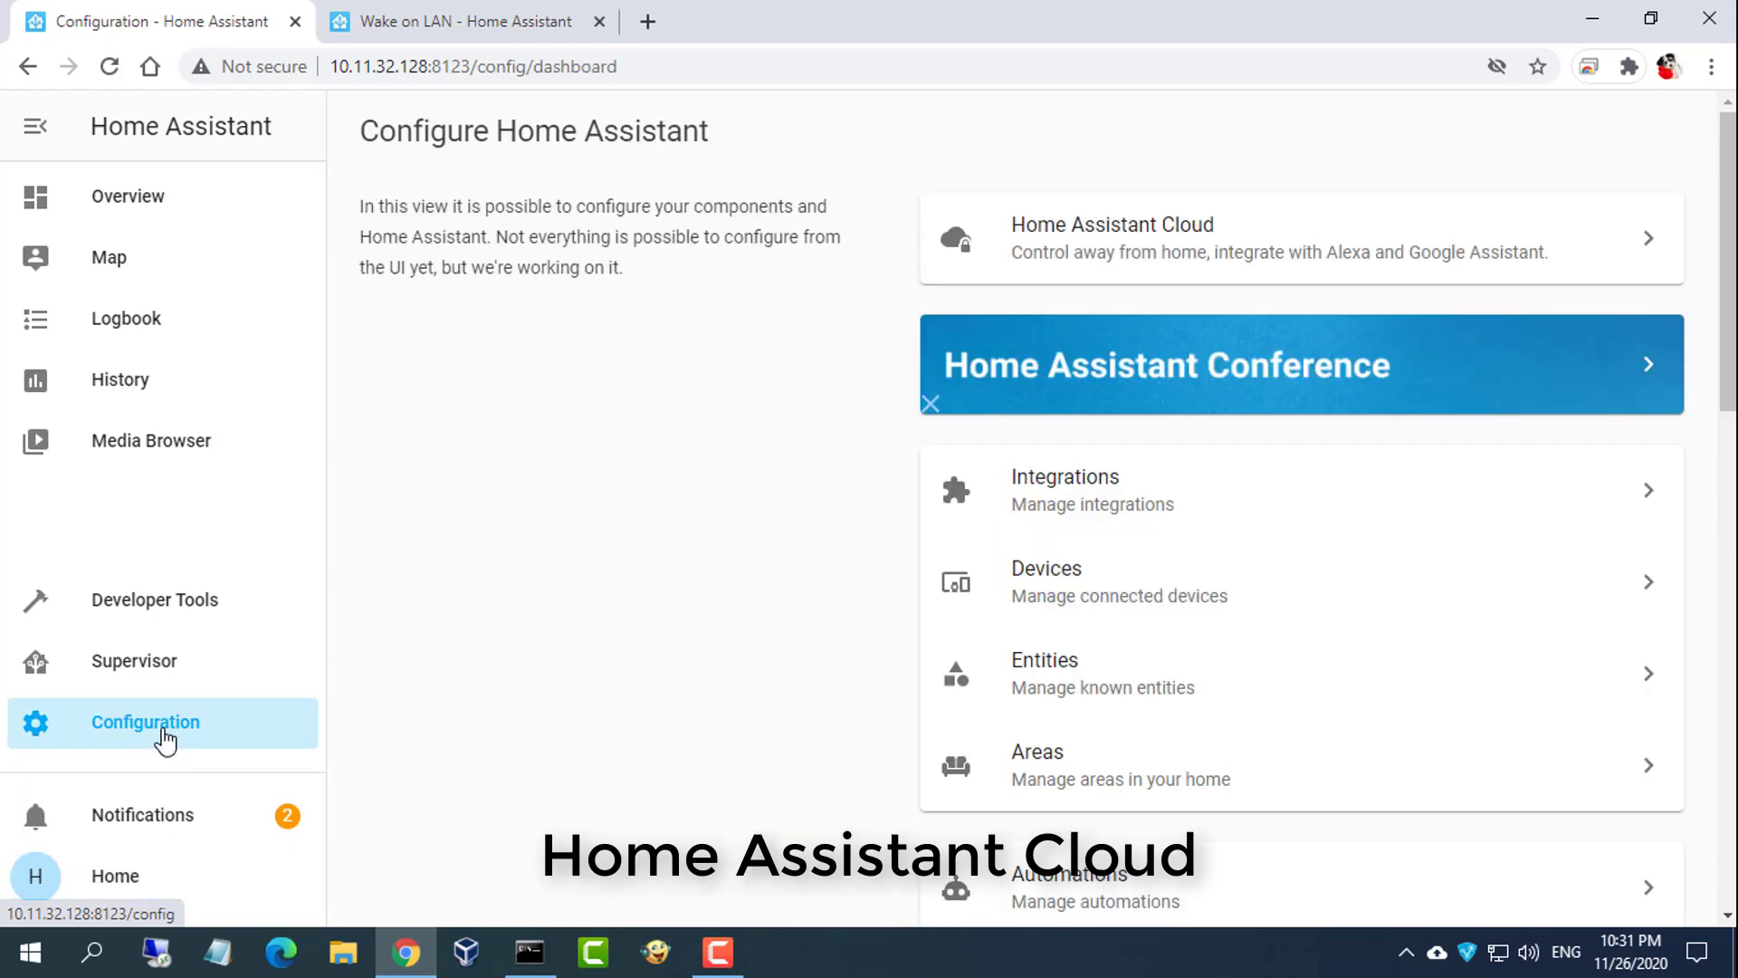
click(1151, 252)
click(1090, 421)
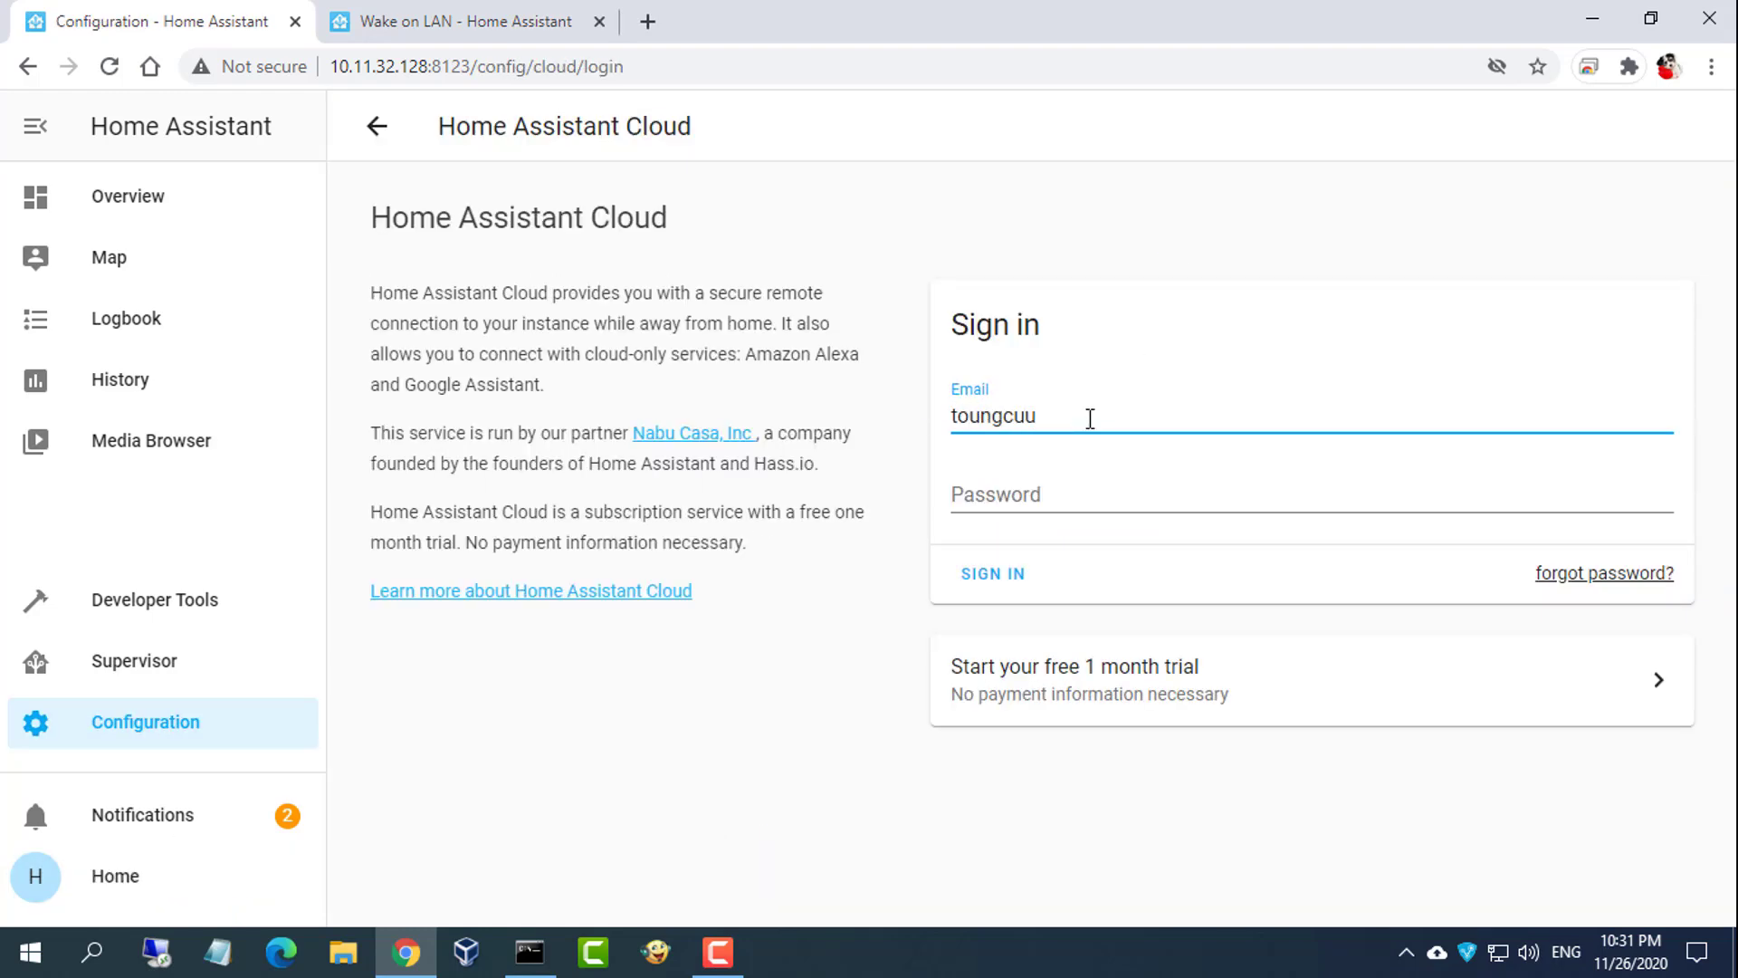
text(@gmail.com)
click(1066, 492)
text(********)
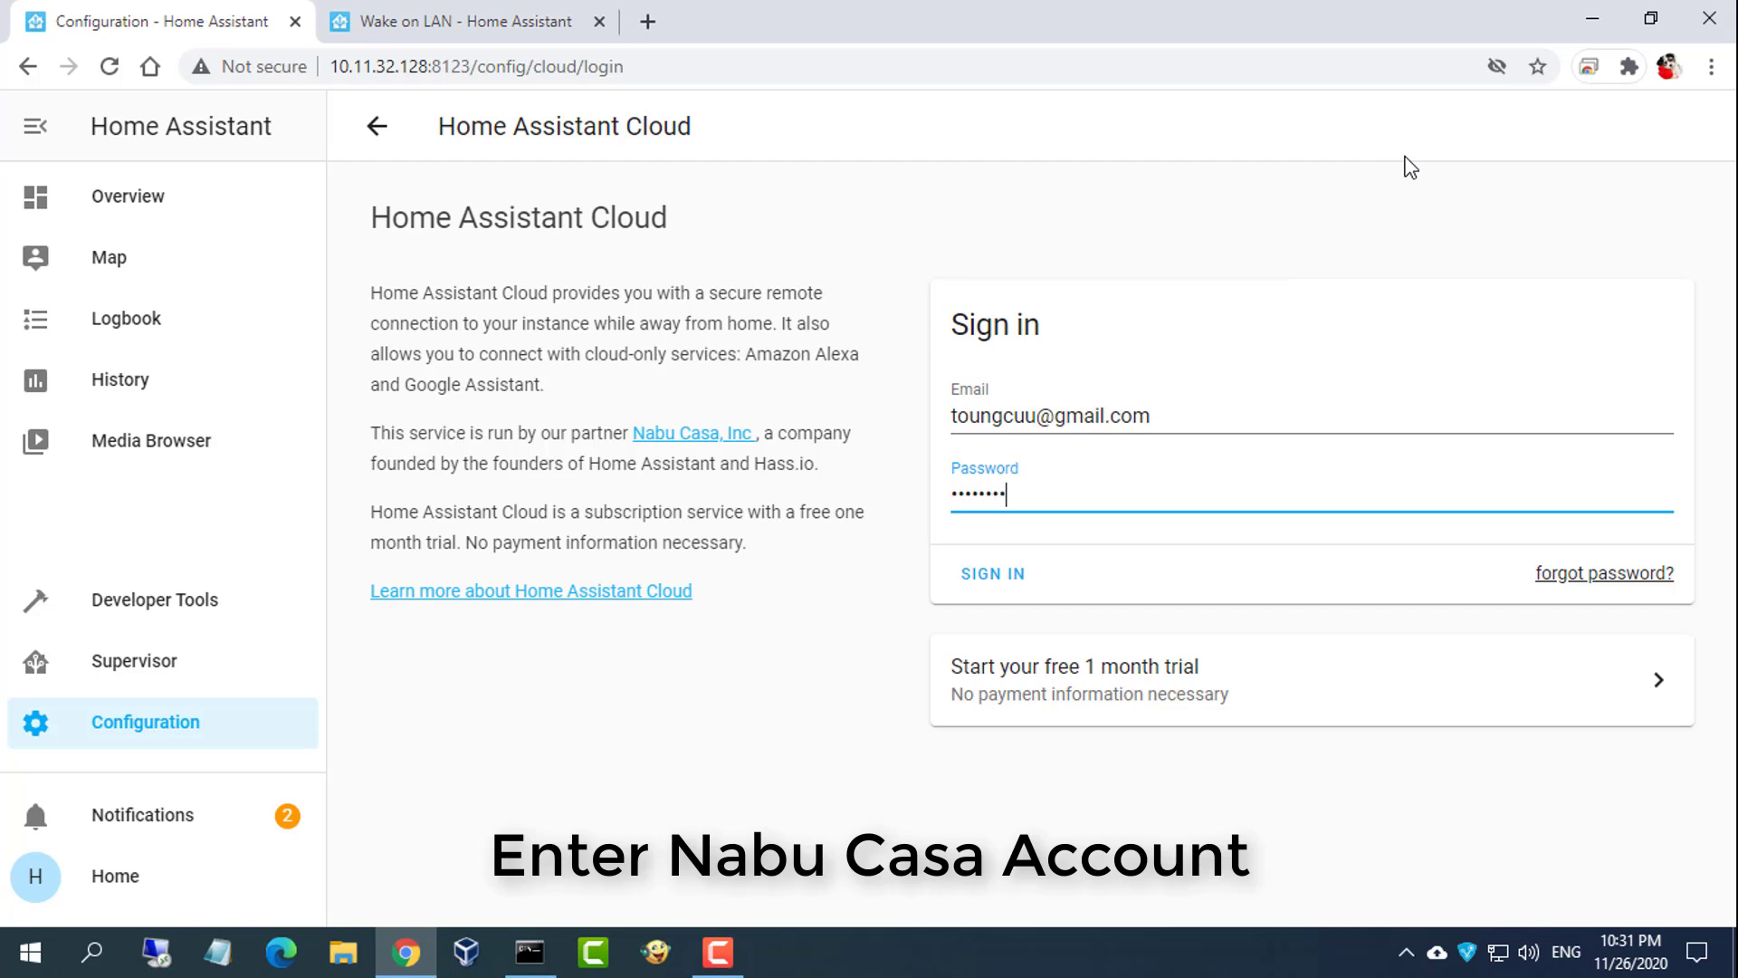
click(1000, 584)
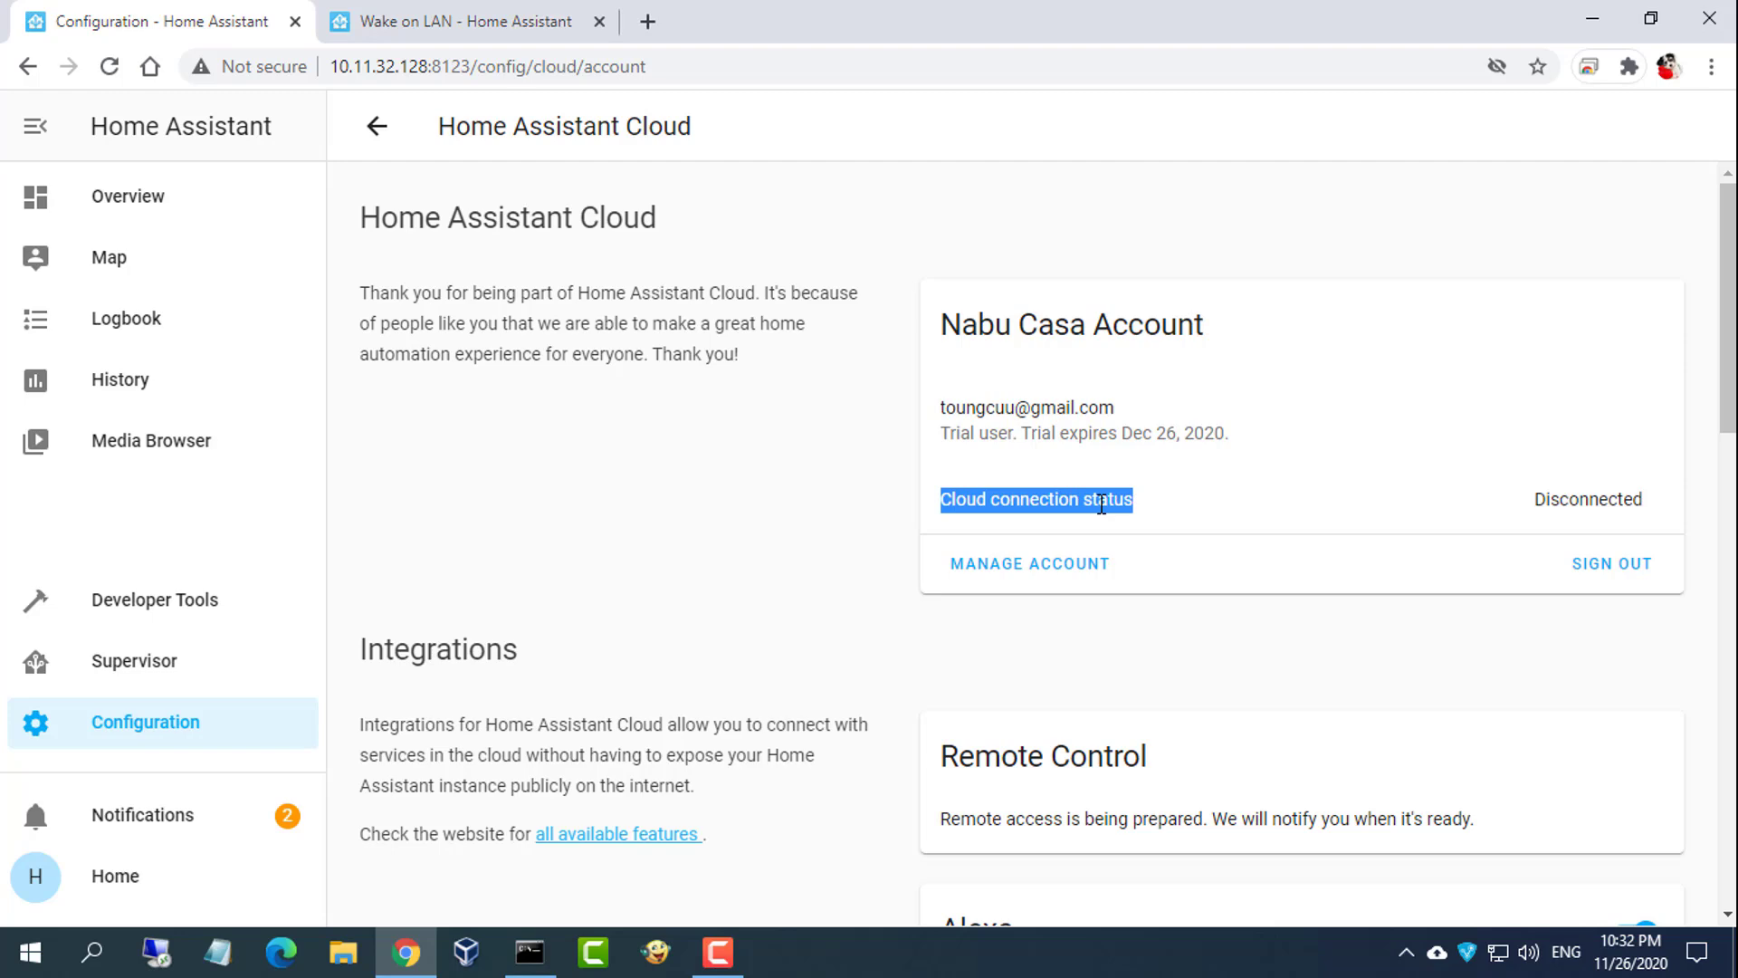
Restart the Home Assistant server from Server Controls and confirm with OK
click(200, 740)
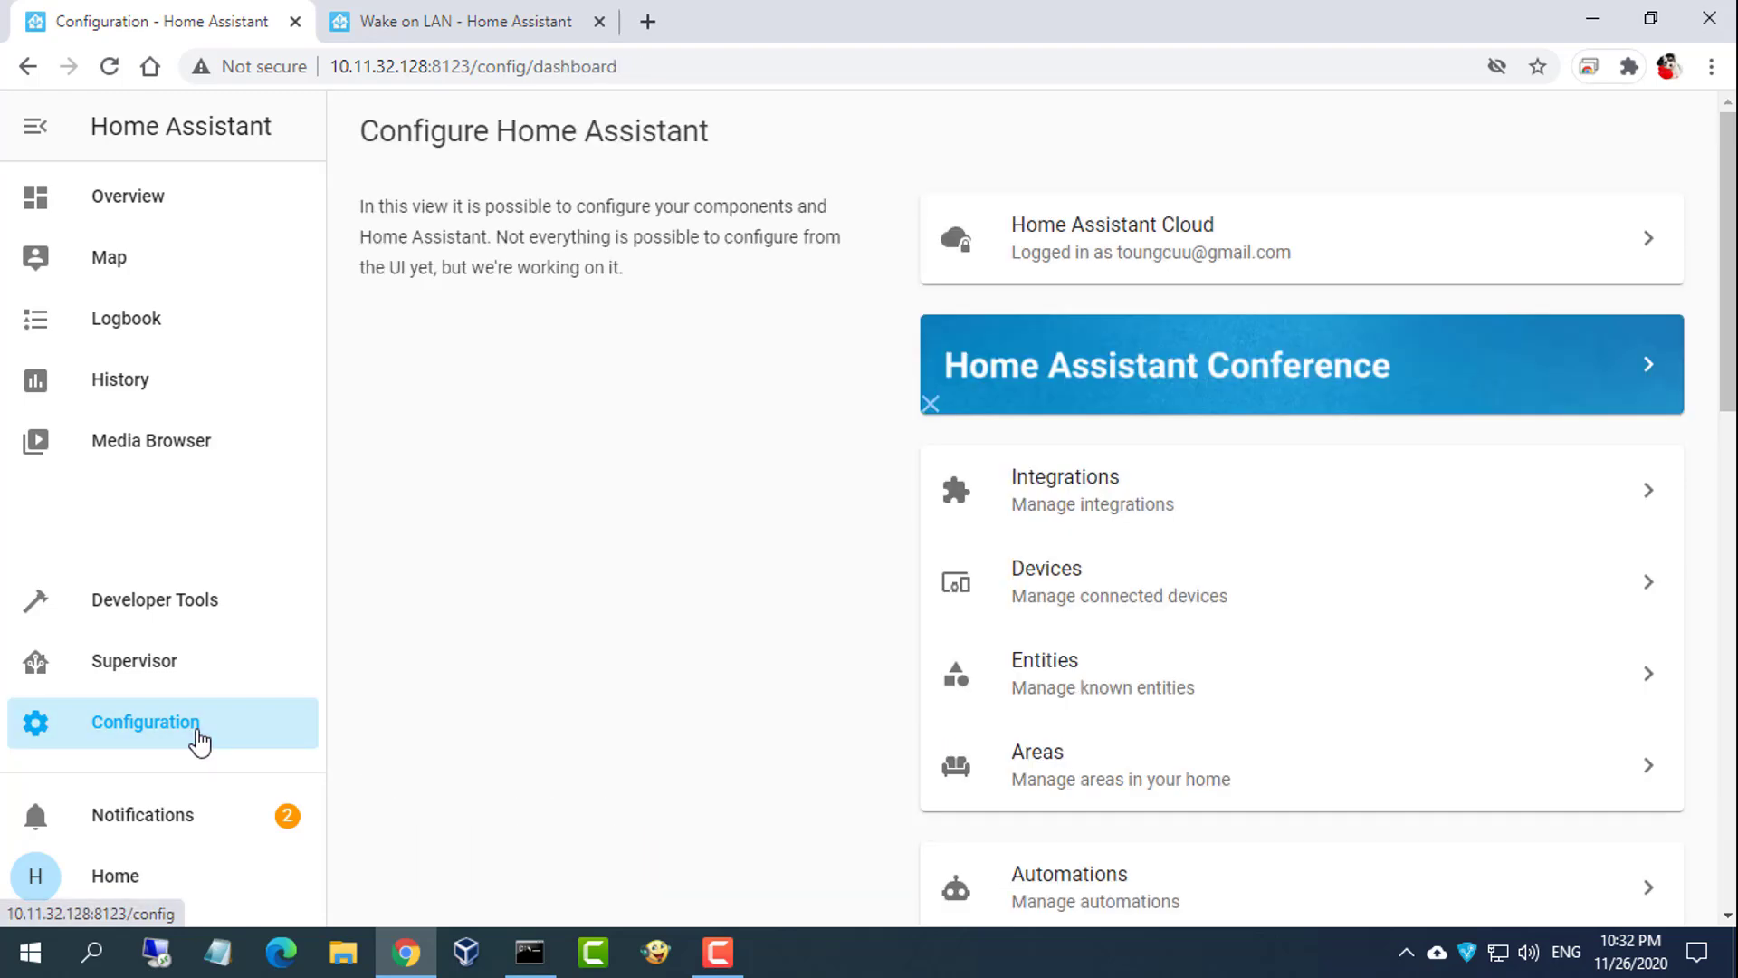
scroll(1172, 607, down, 4)
scroll(1172, 607, down, 3)
scroll(1171, 607, down, 2)
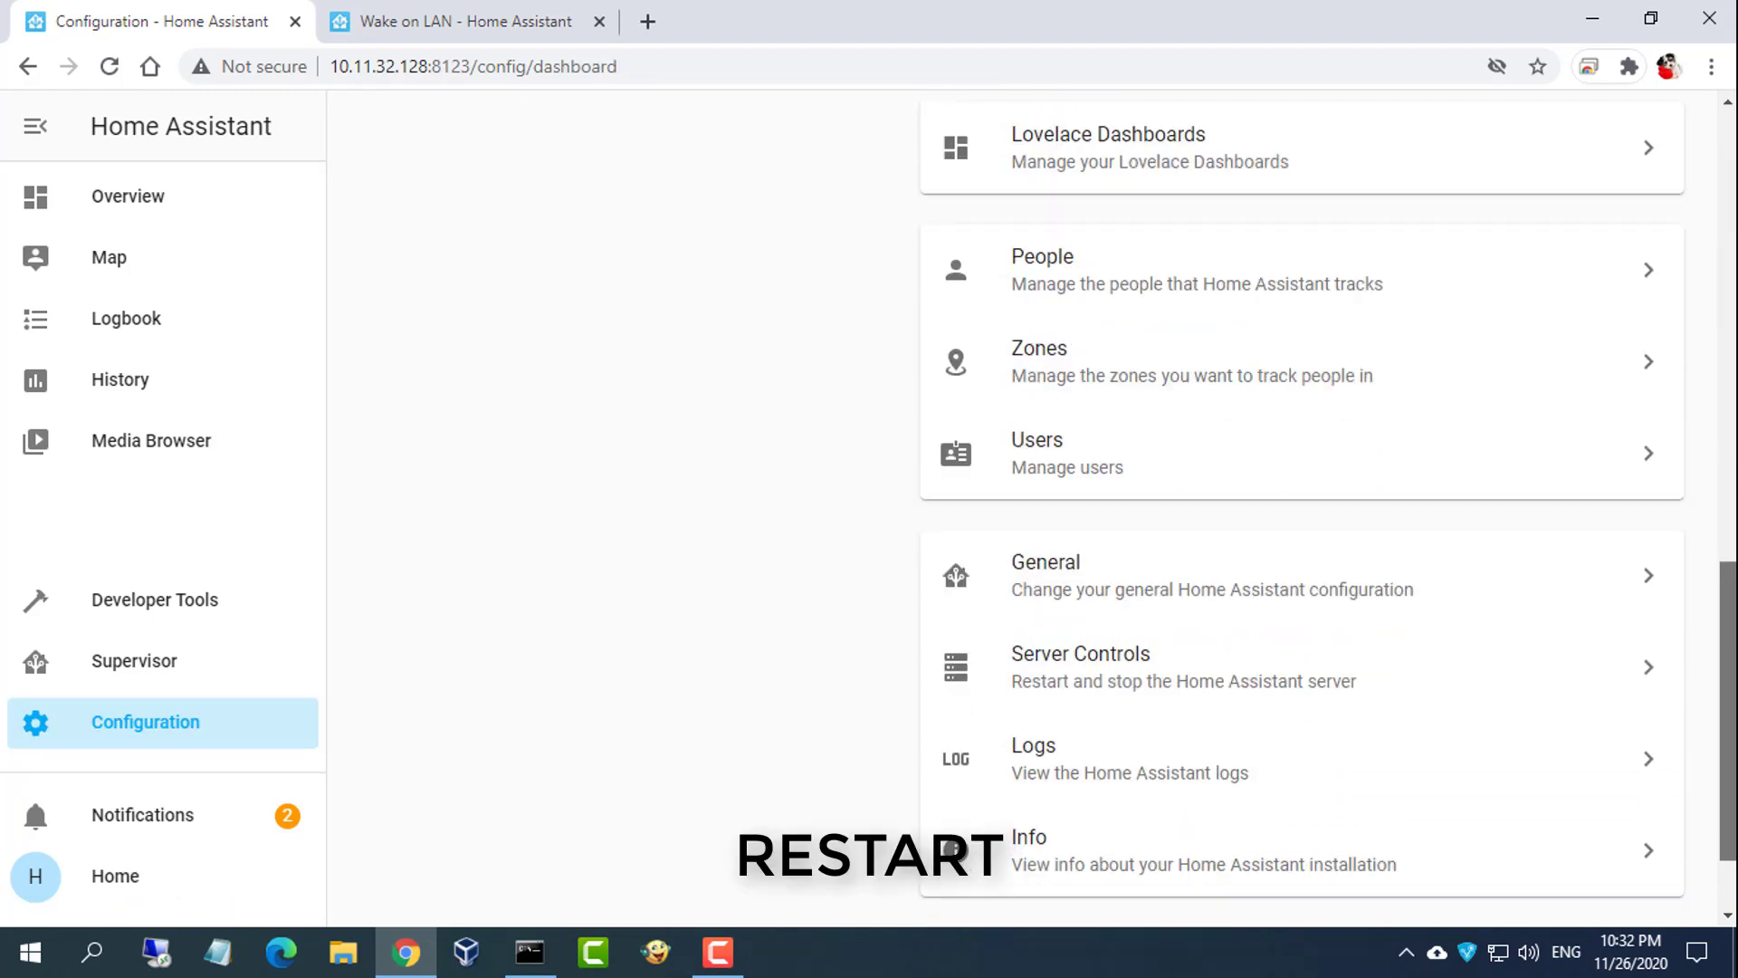
click(1172, 606)
click(989, 125)
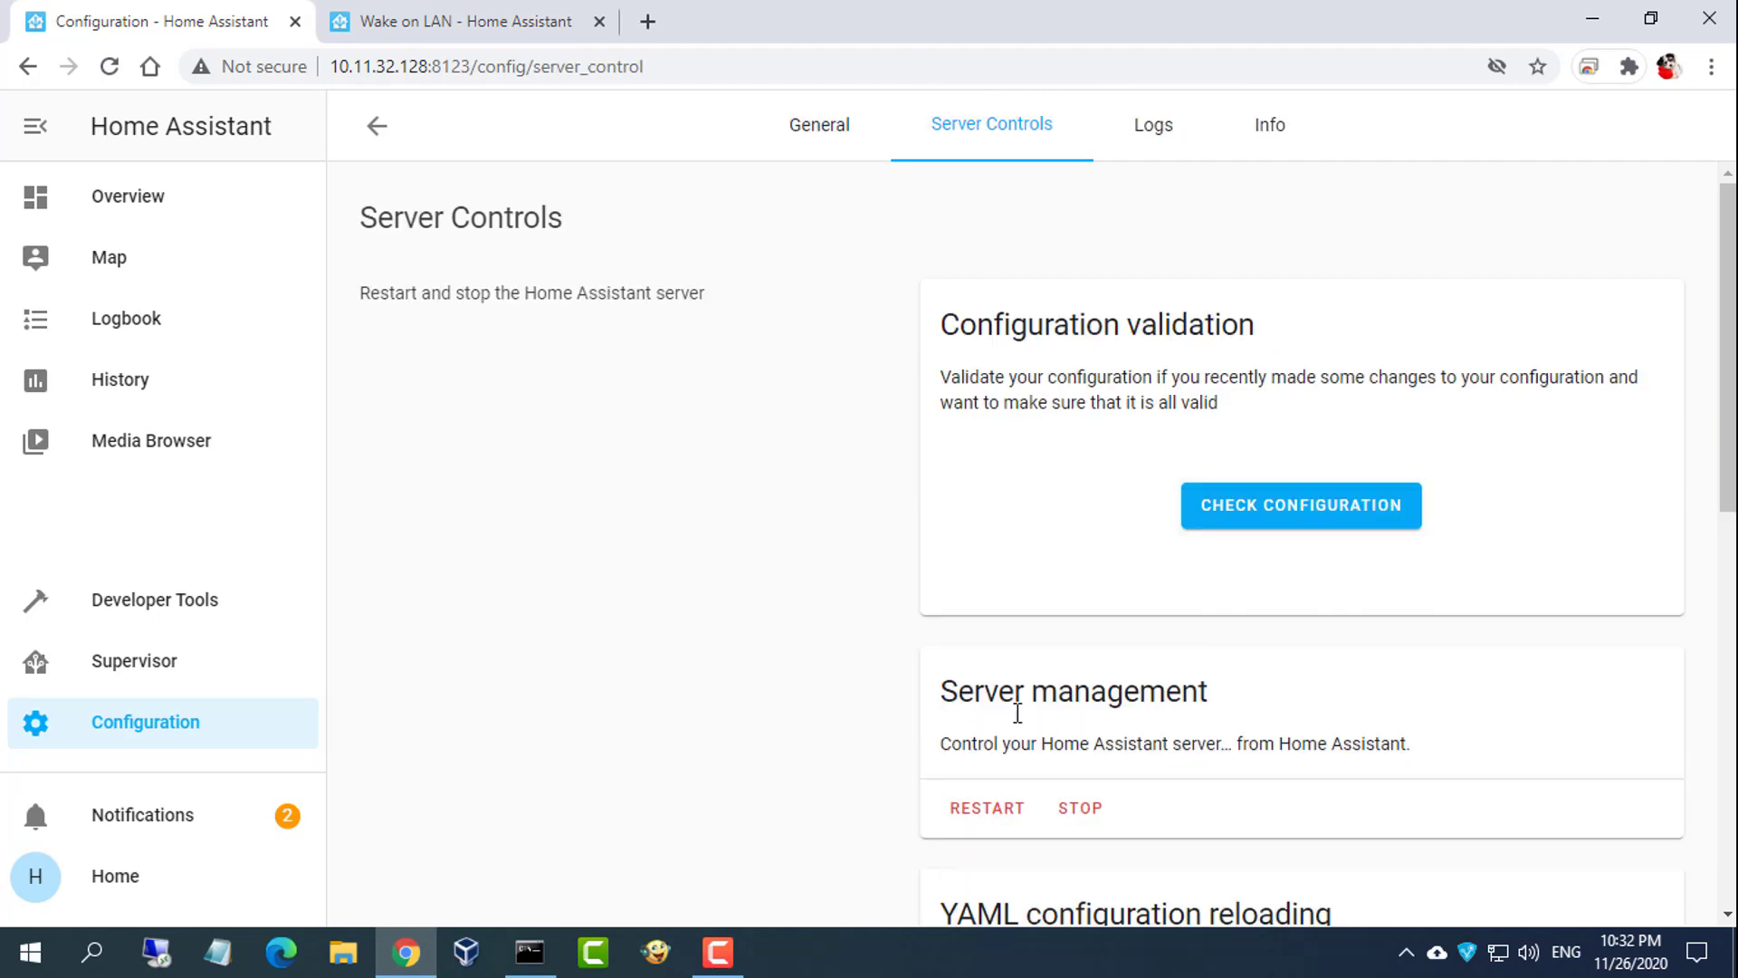
scroll(1032, 543, down, 2)
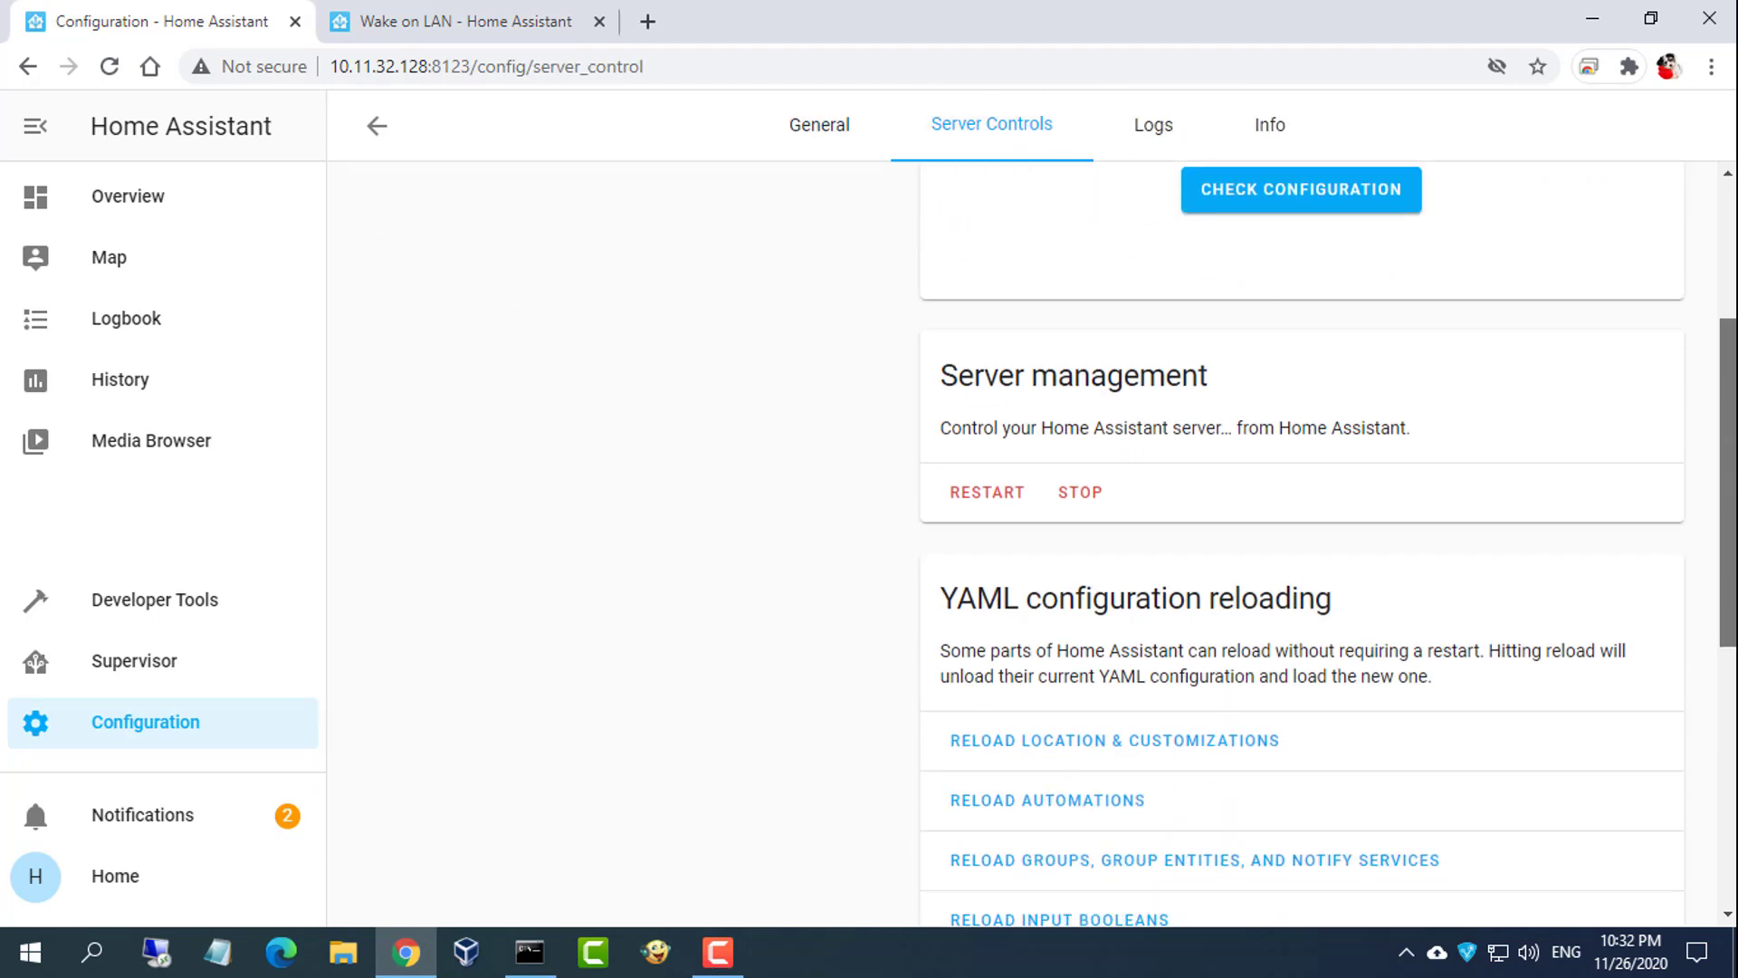
click(996, 503)
click(1086, 606)
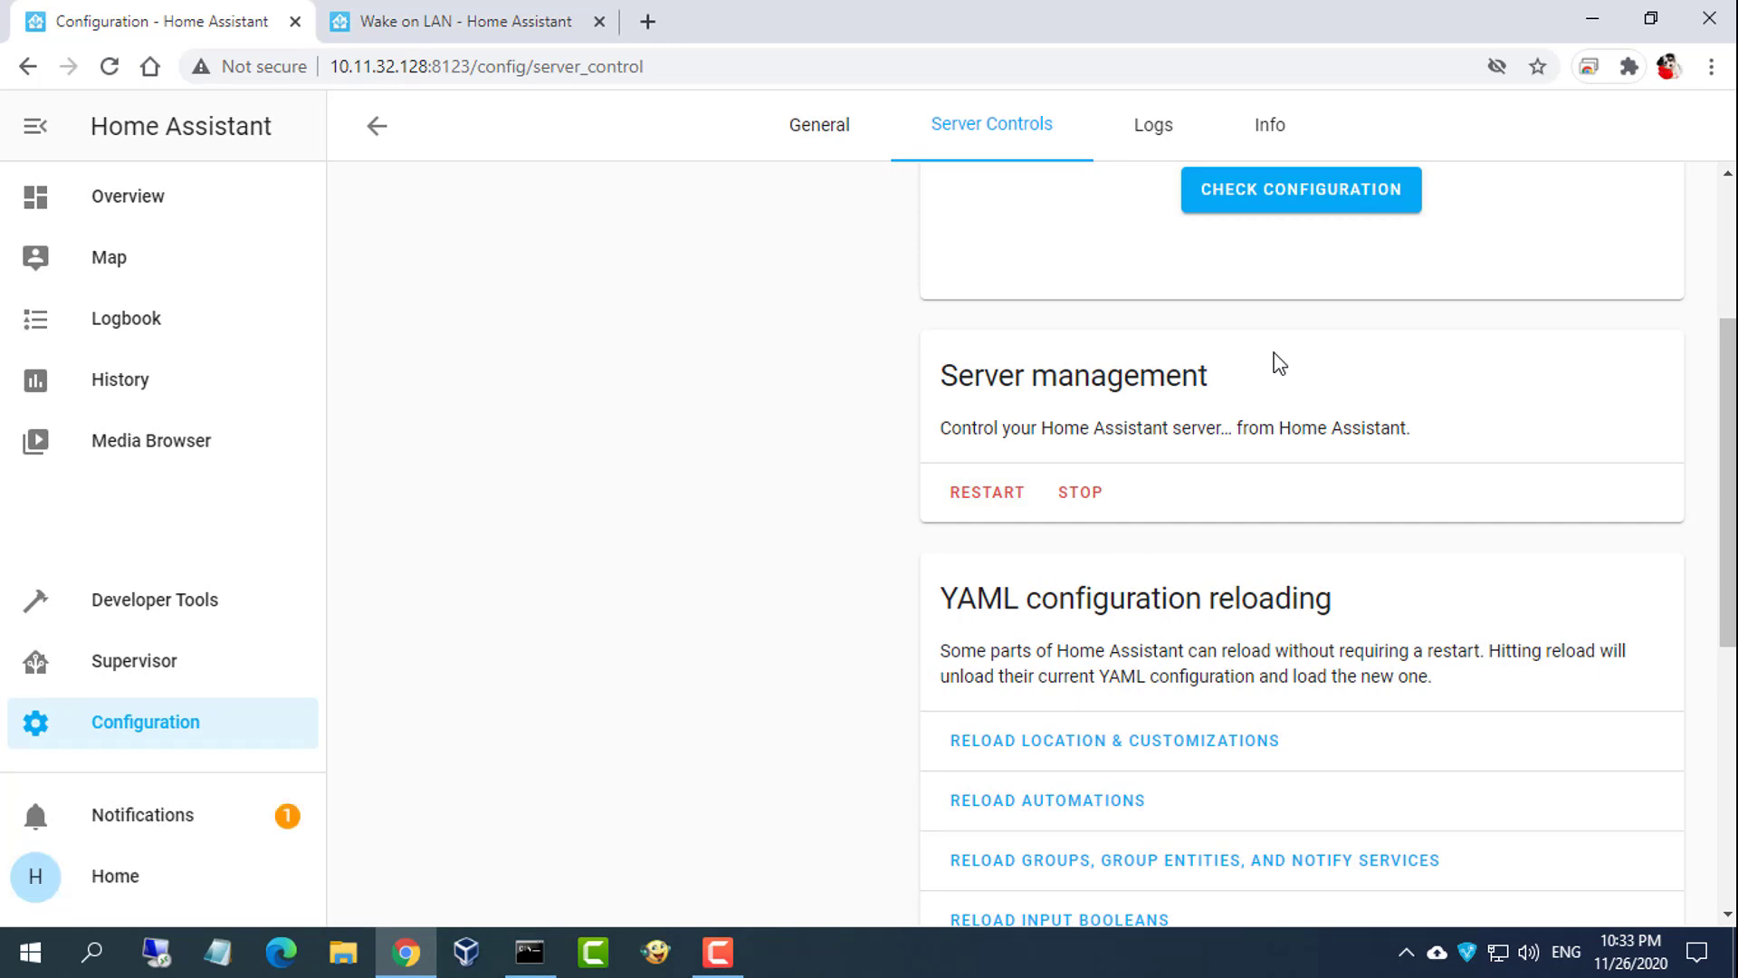
Put the Home dashboard in edit mode and add a Button card for switch.pc
click(1688, 124)
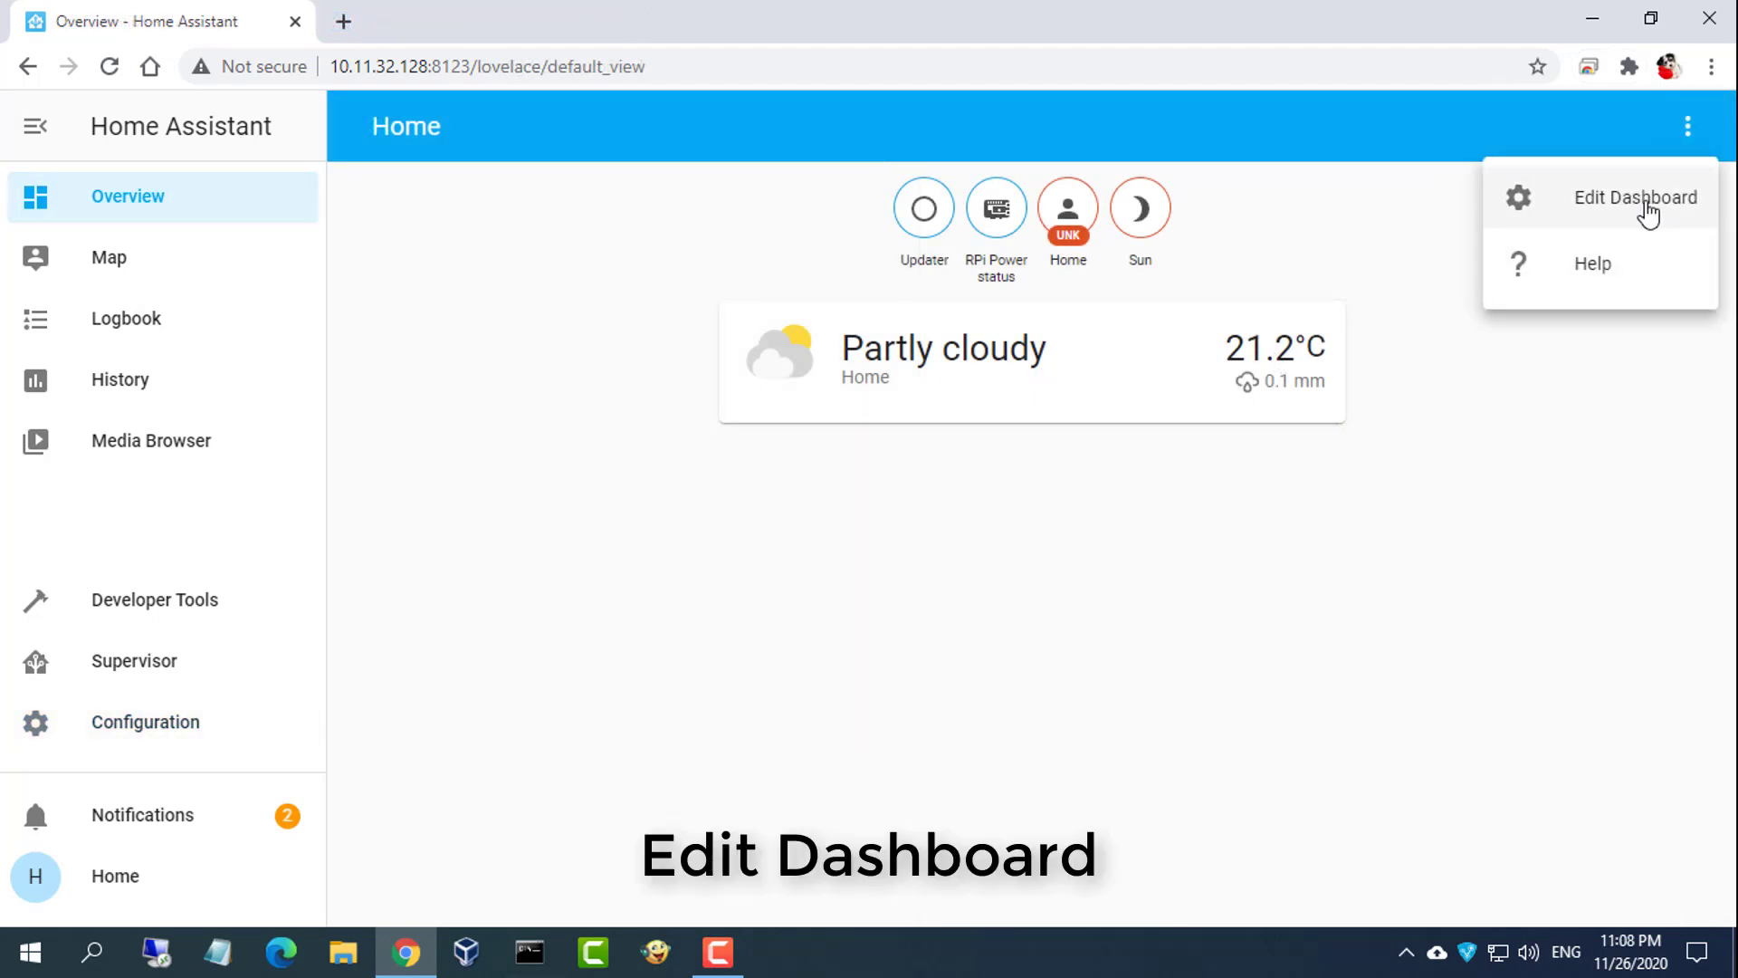
click(1636, 198)
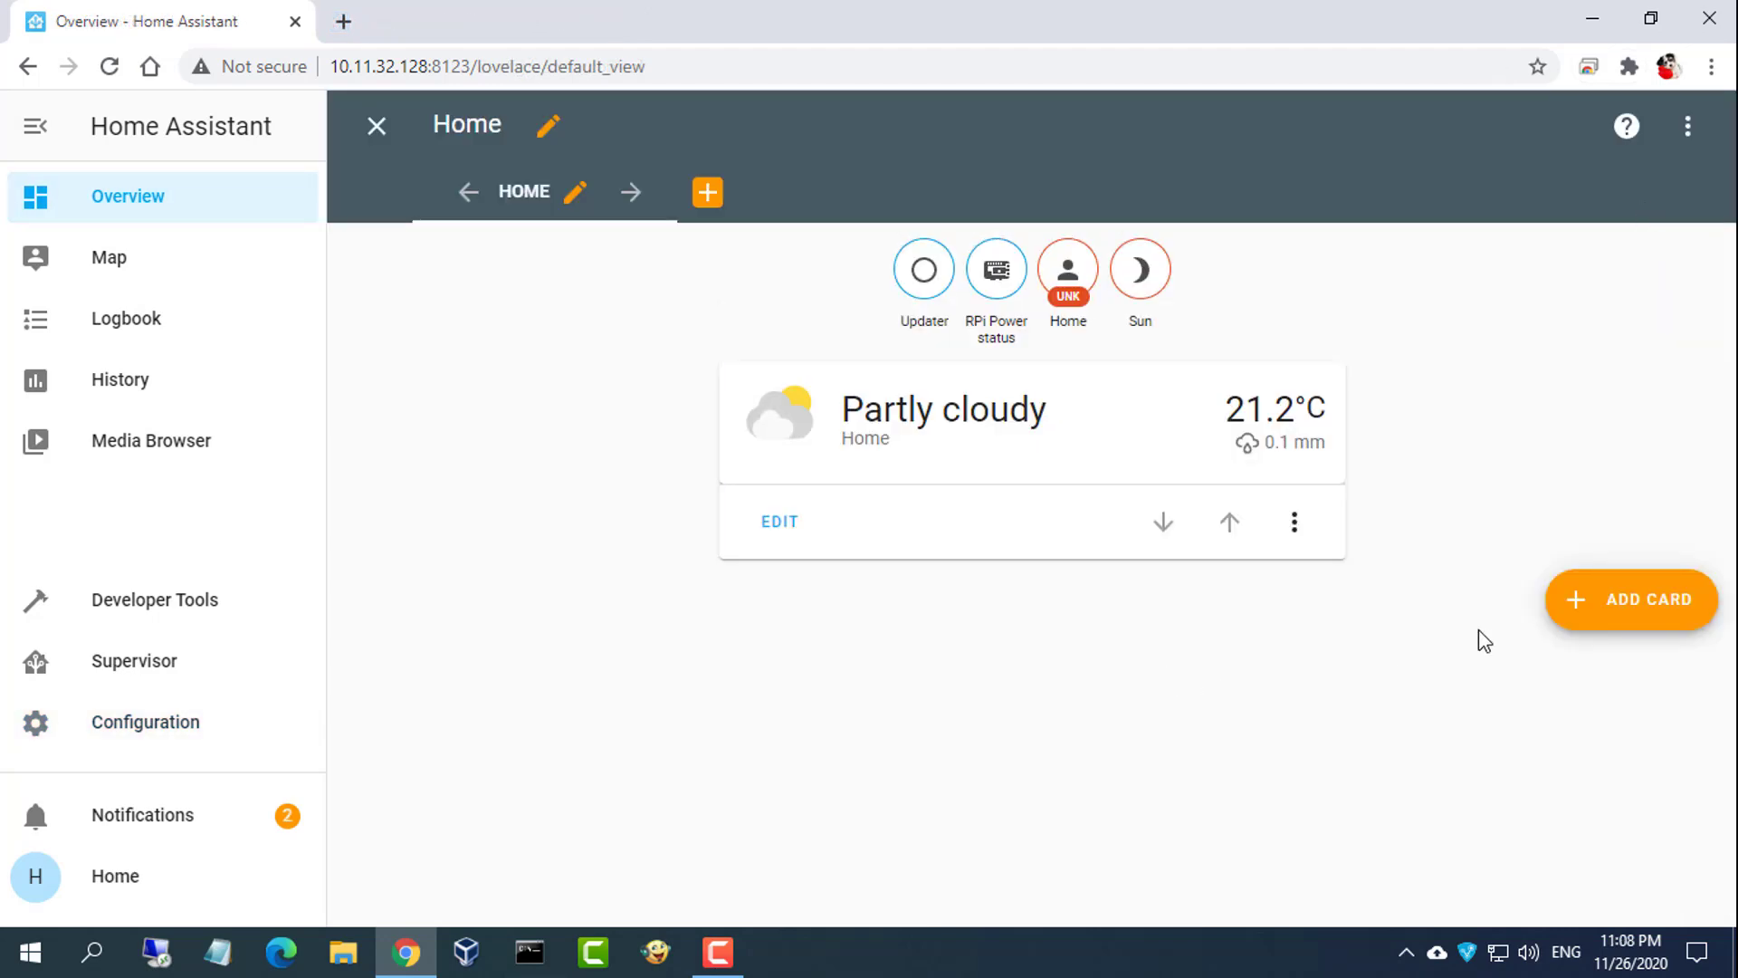
click(1618, 610)
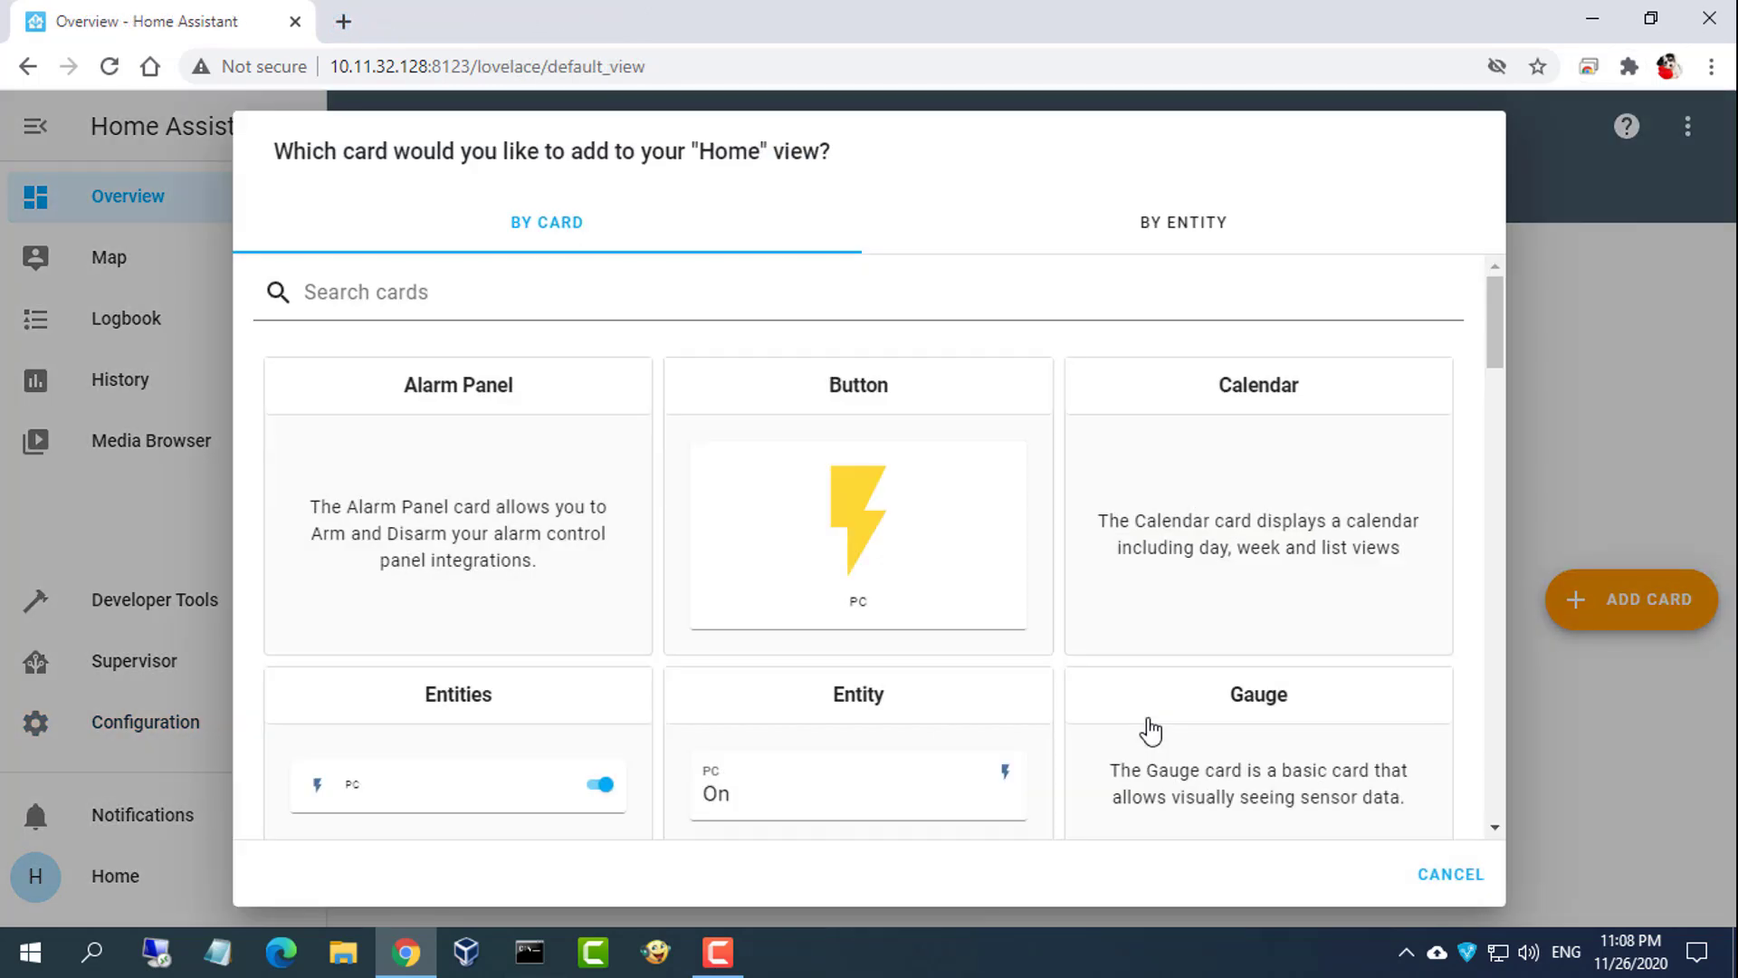
click(901, 527)
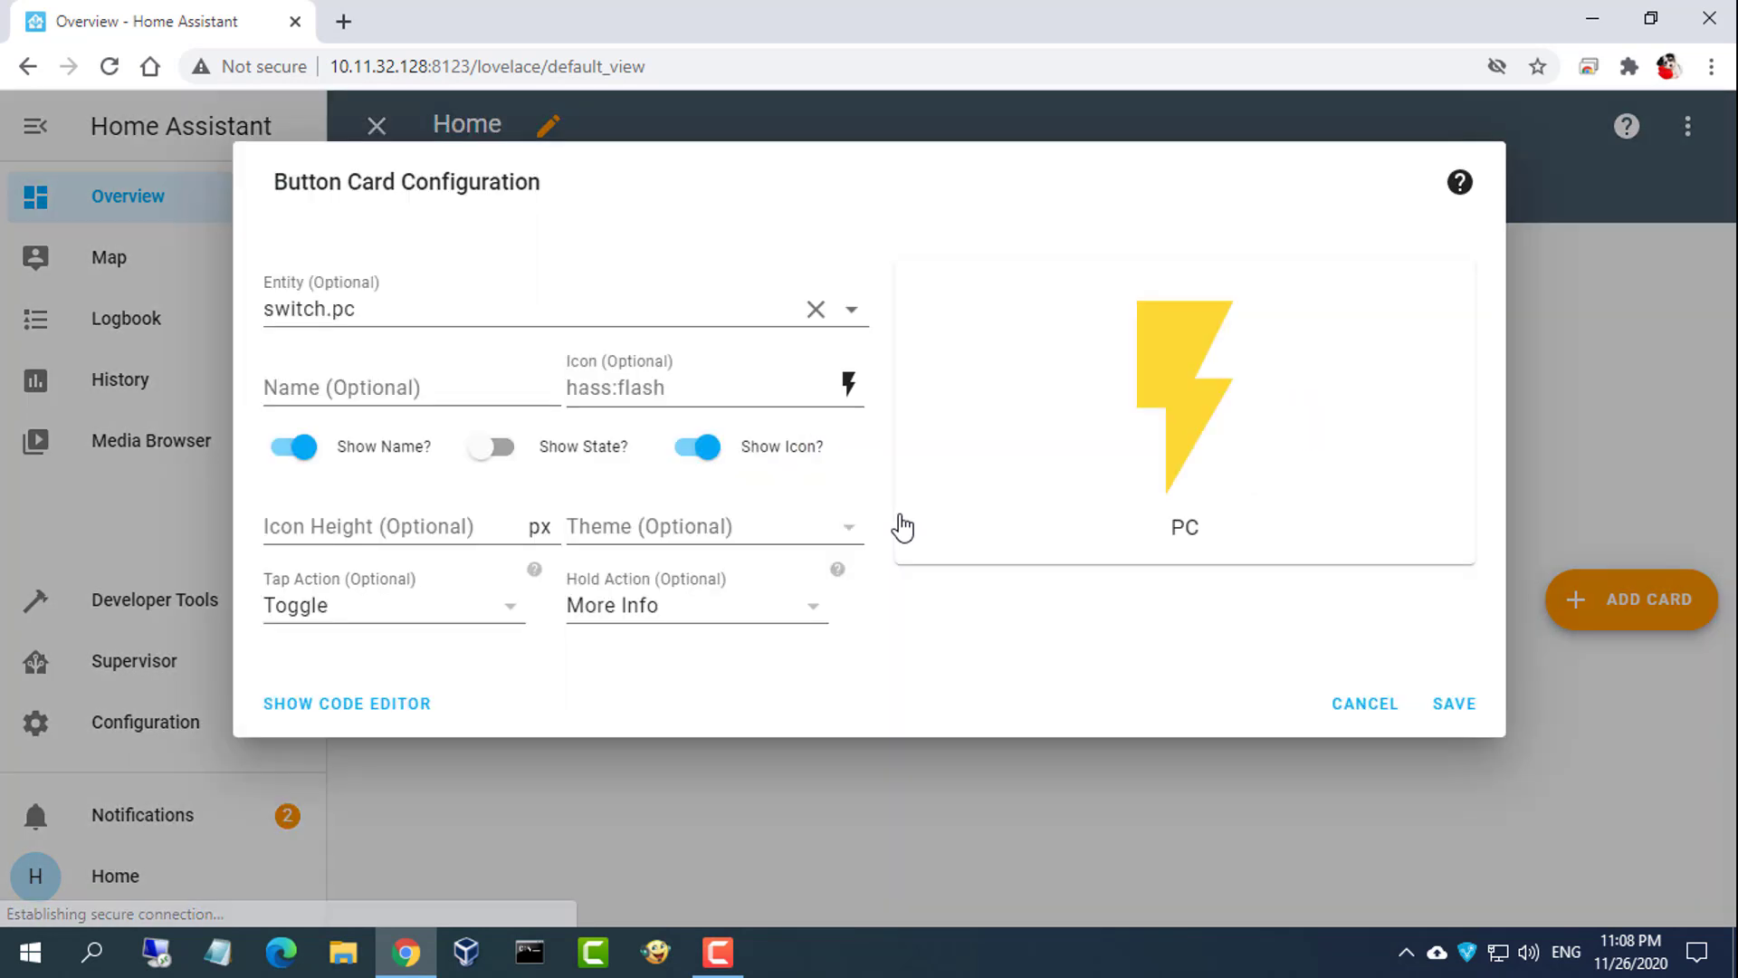
Hide the card's icon, save it, finish editing and toggle the PC switch
click(686, 461)
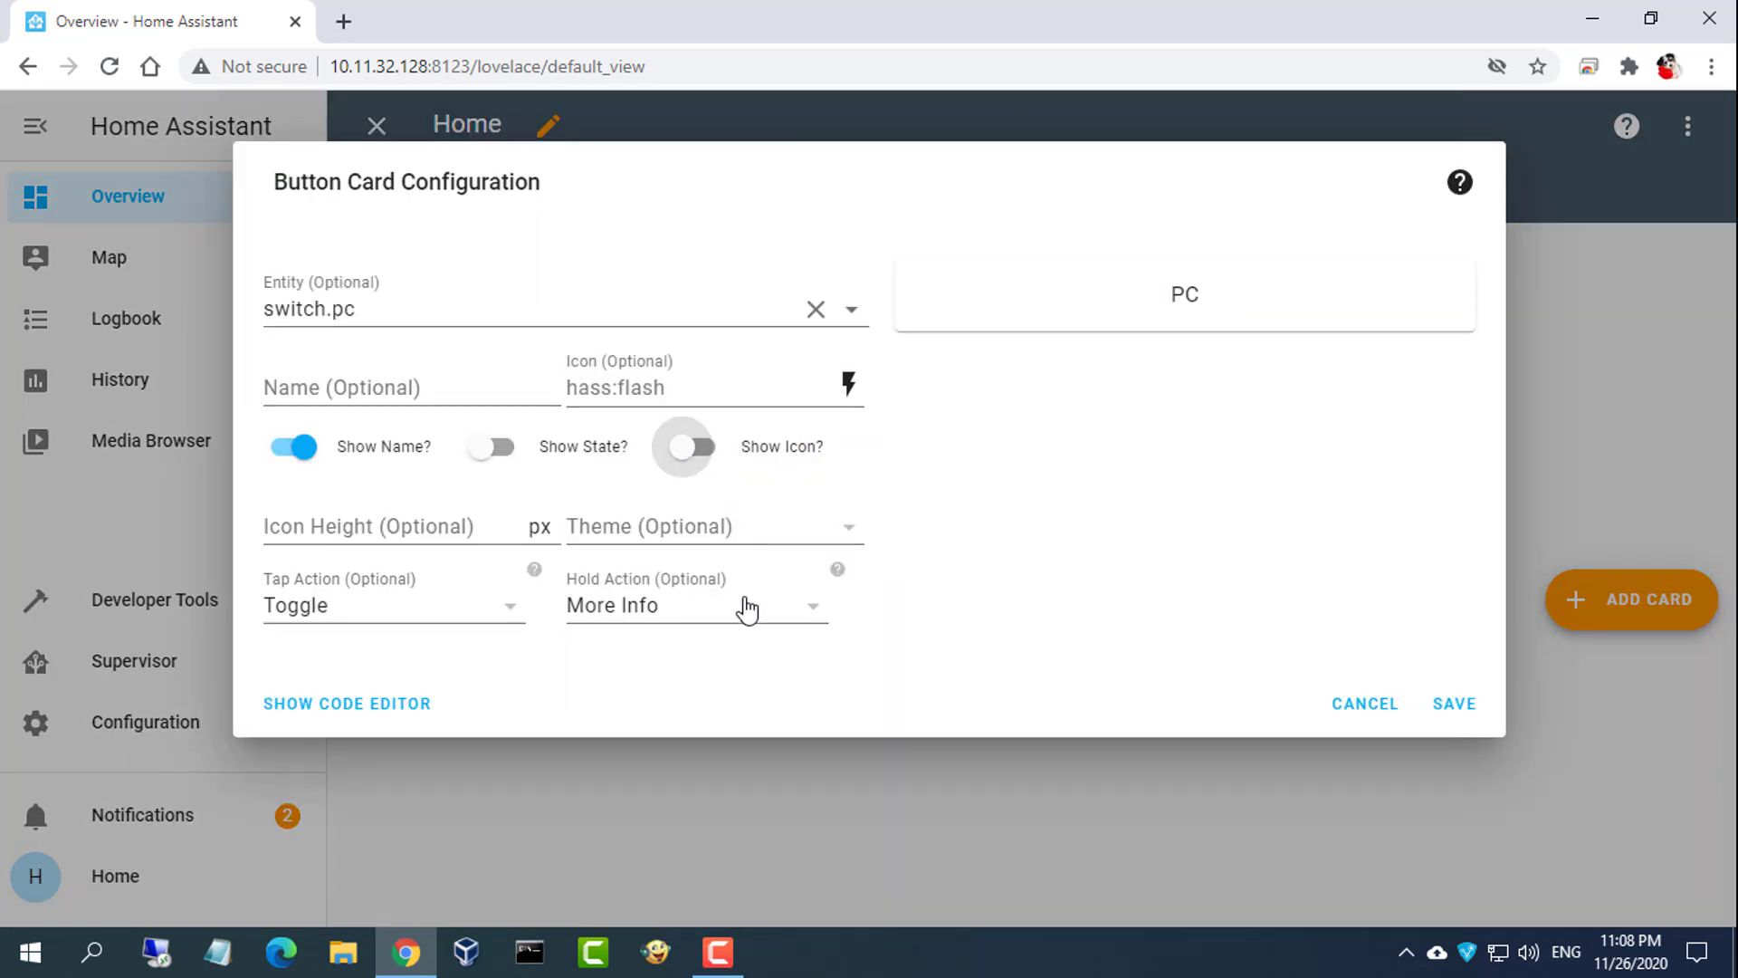
click(1454, 703)
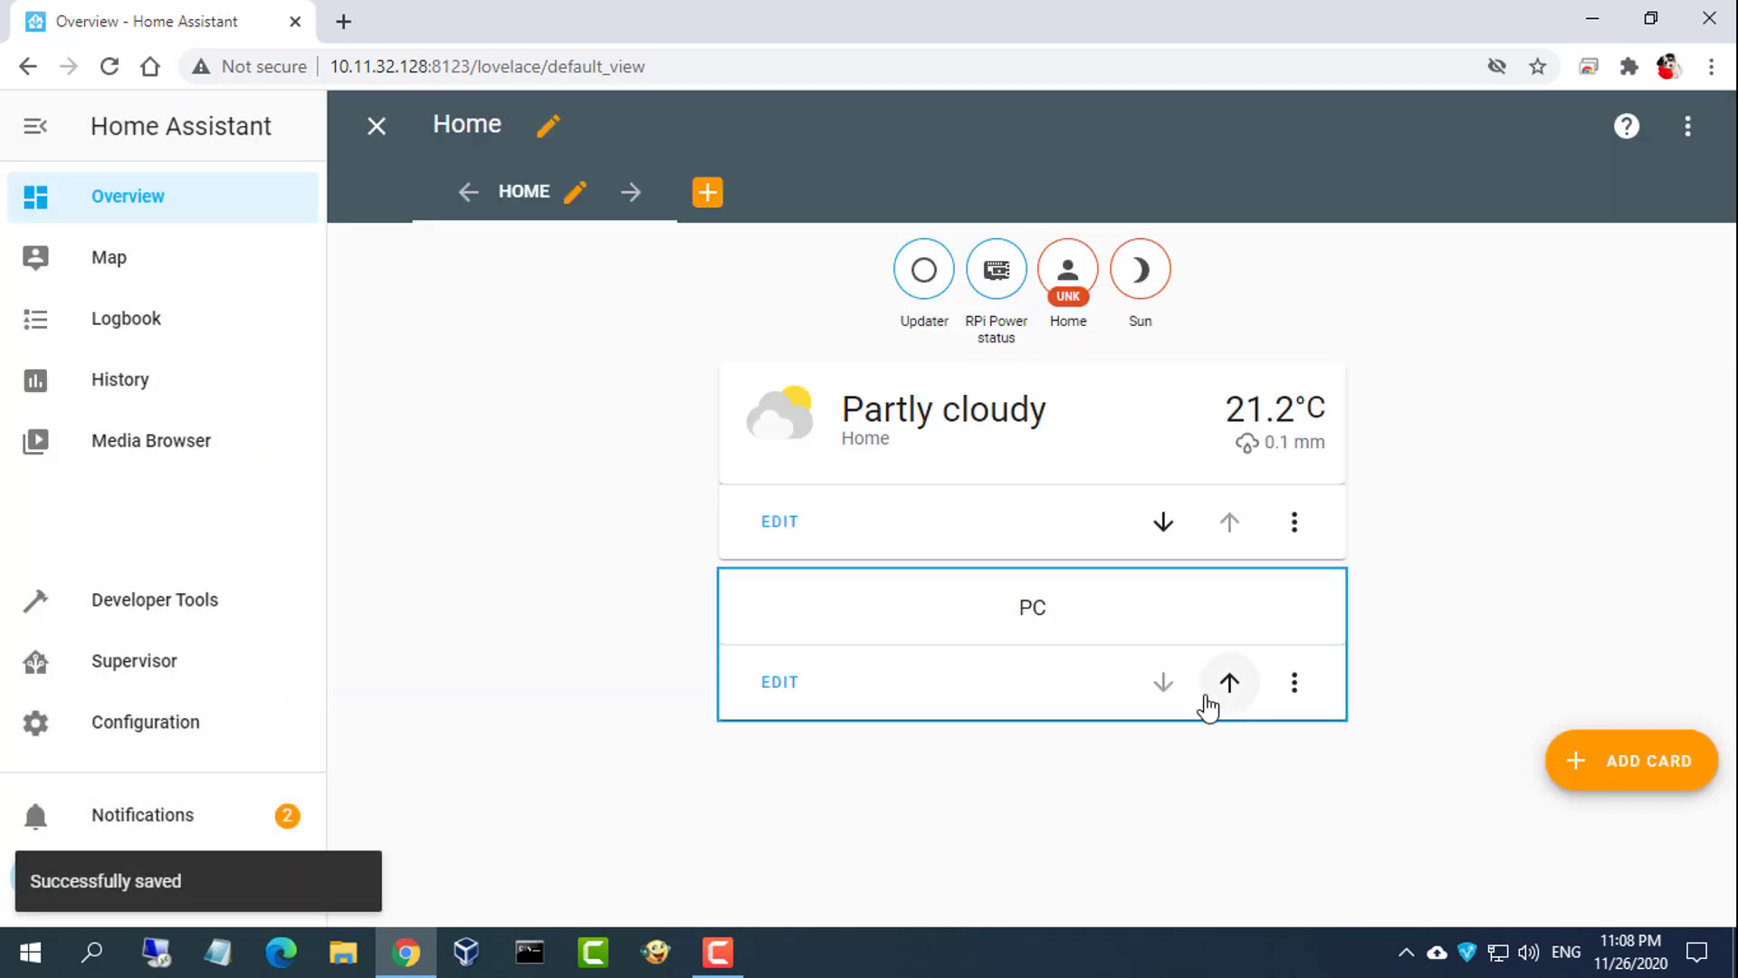
click(378, 127)
click(1057, 486)
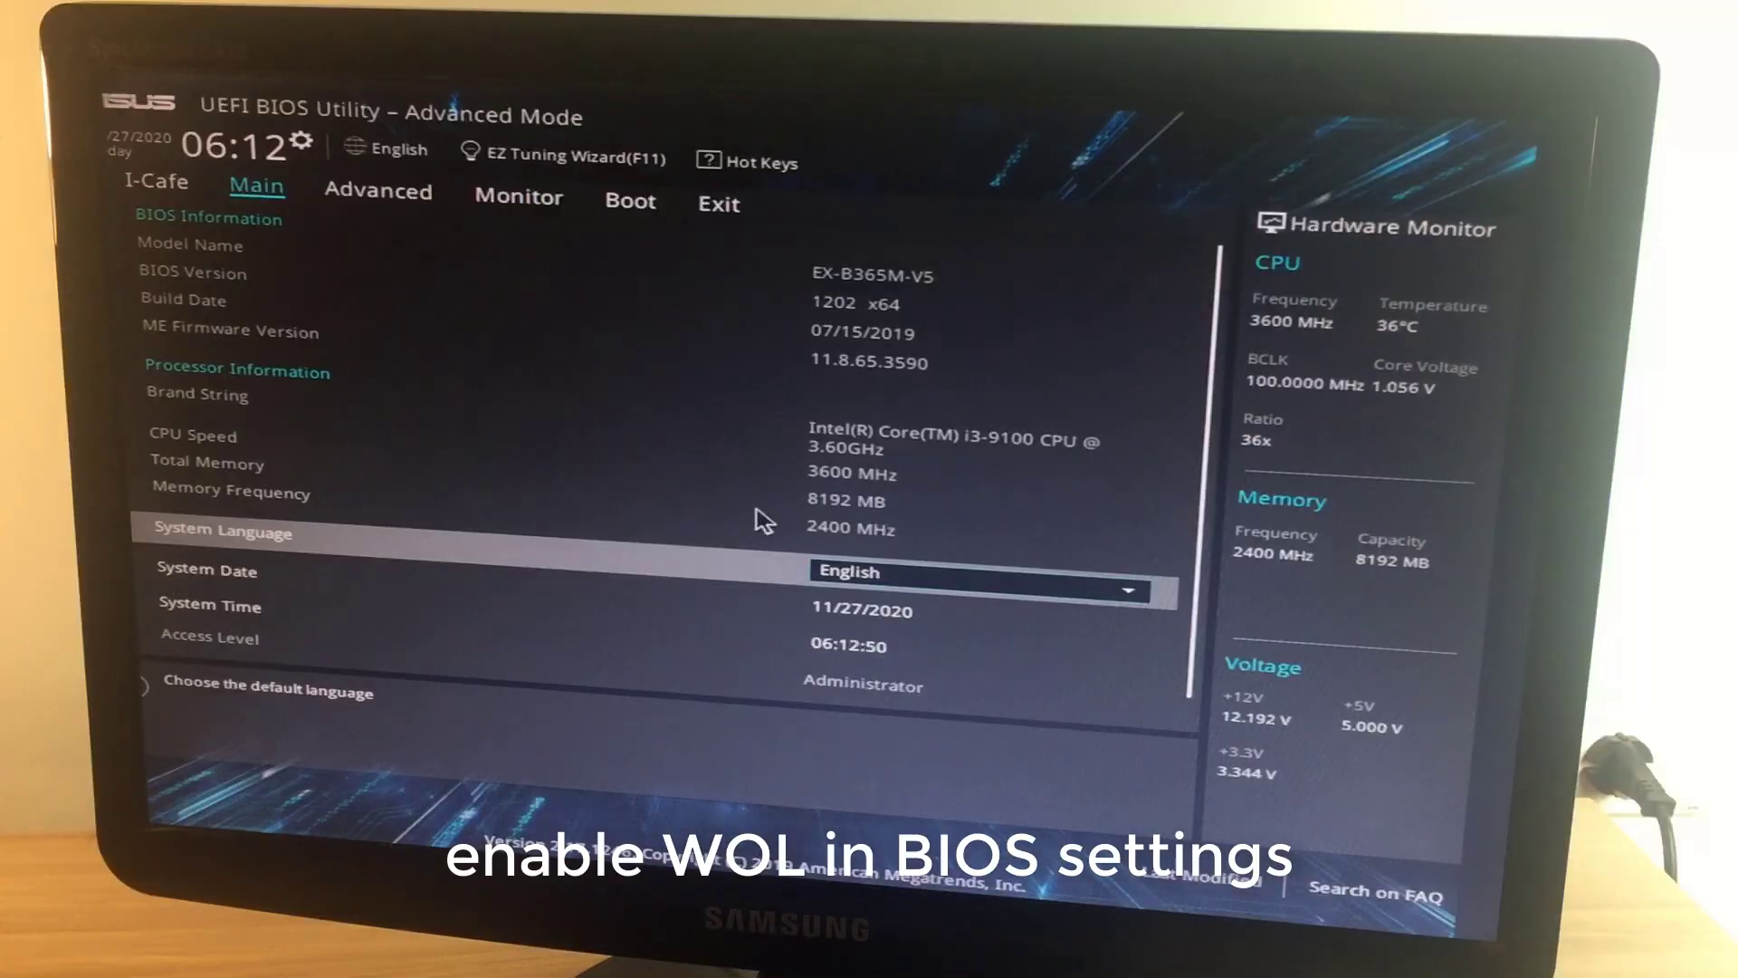
Under Advanced > APM Configuration, set Power On By PCI-E to Enabled
key(Right)
key(Down)
key(Down)
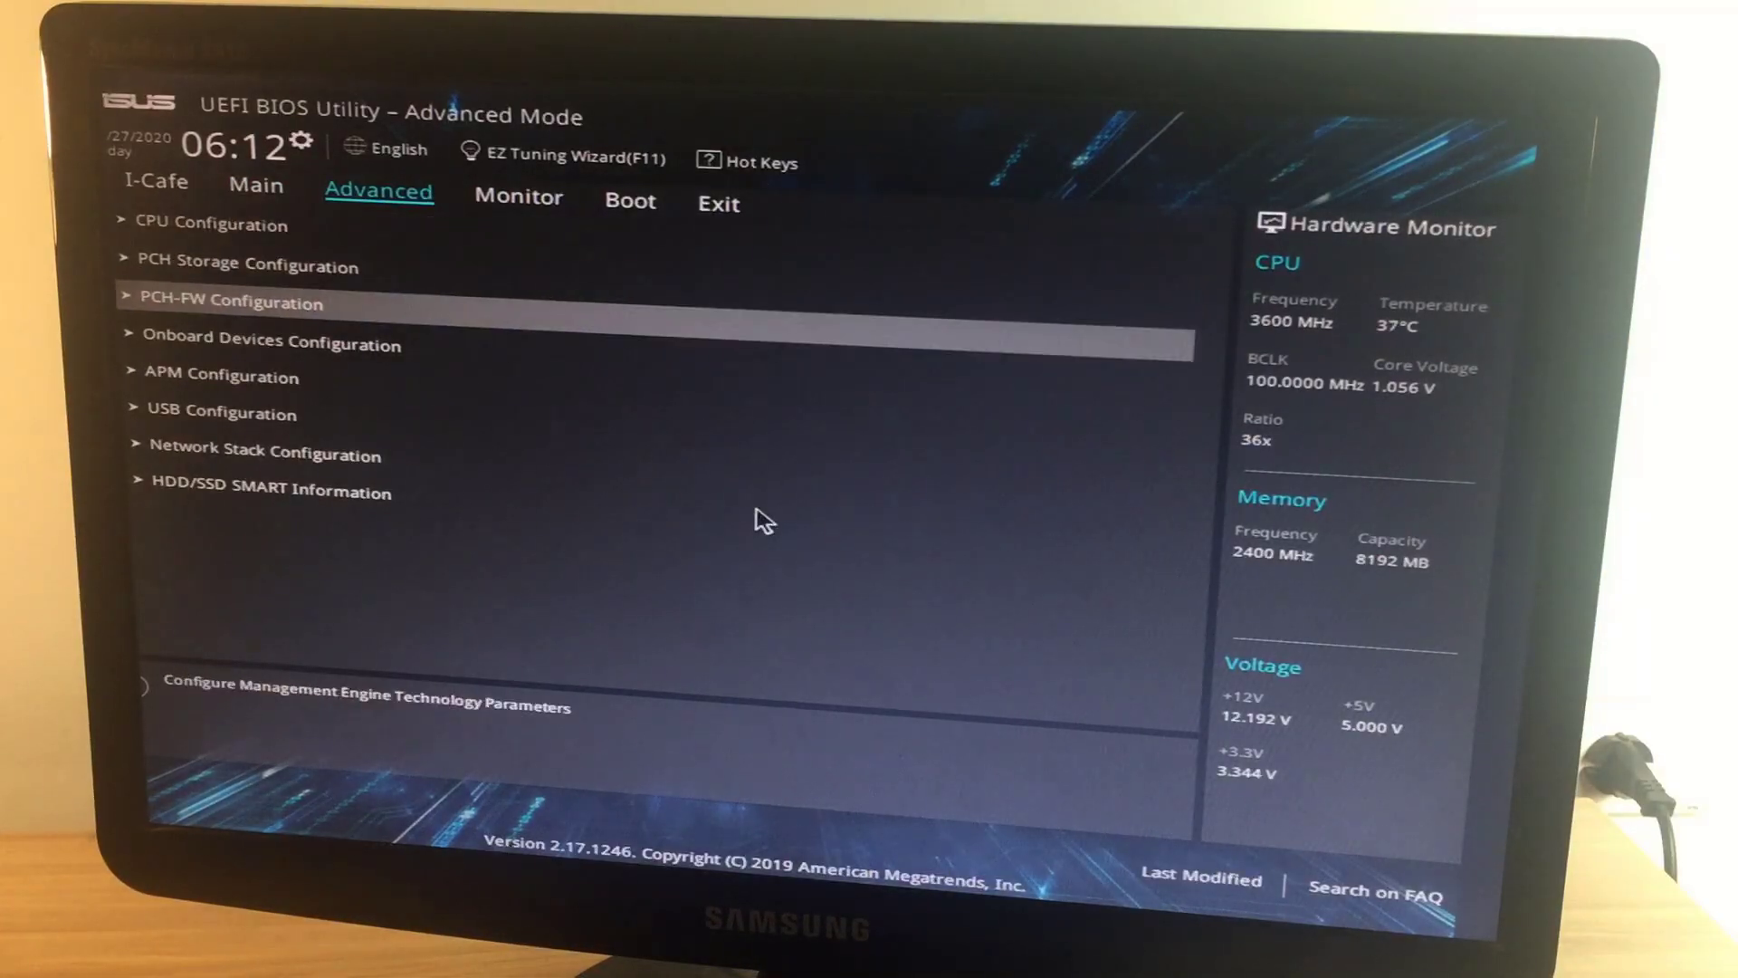
key(Down)
key(Down)
key(Return)
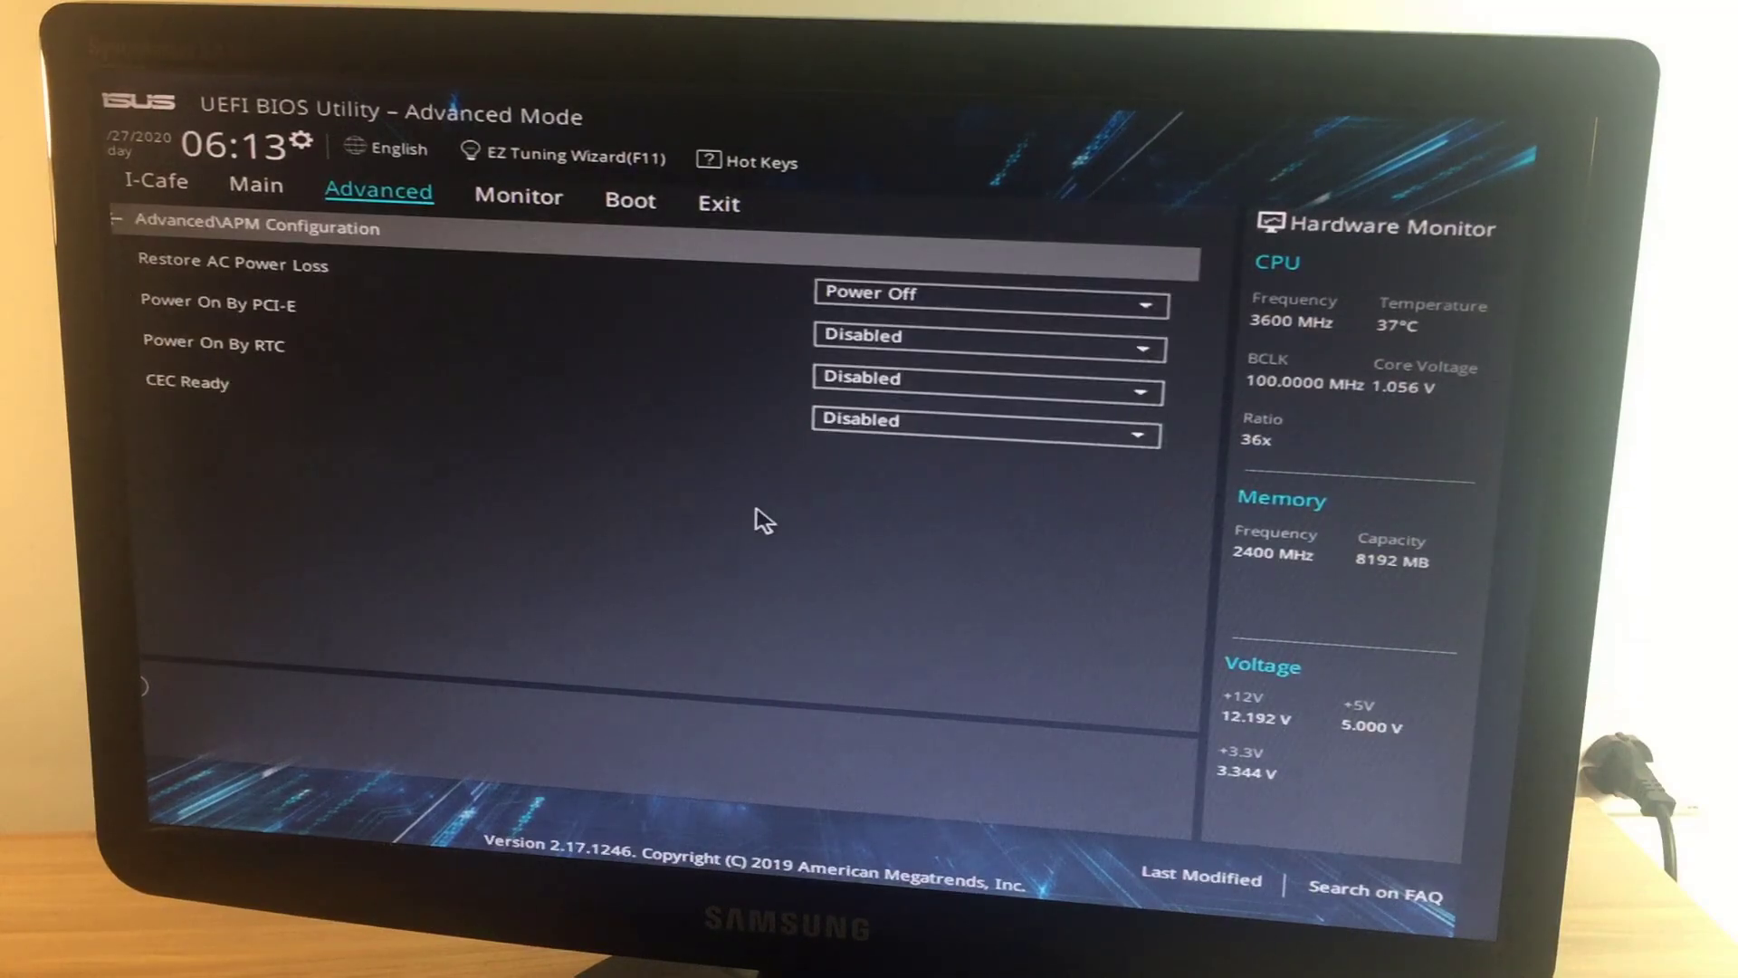
key(Down)
key(Down)
key(Return)
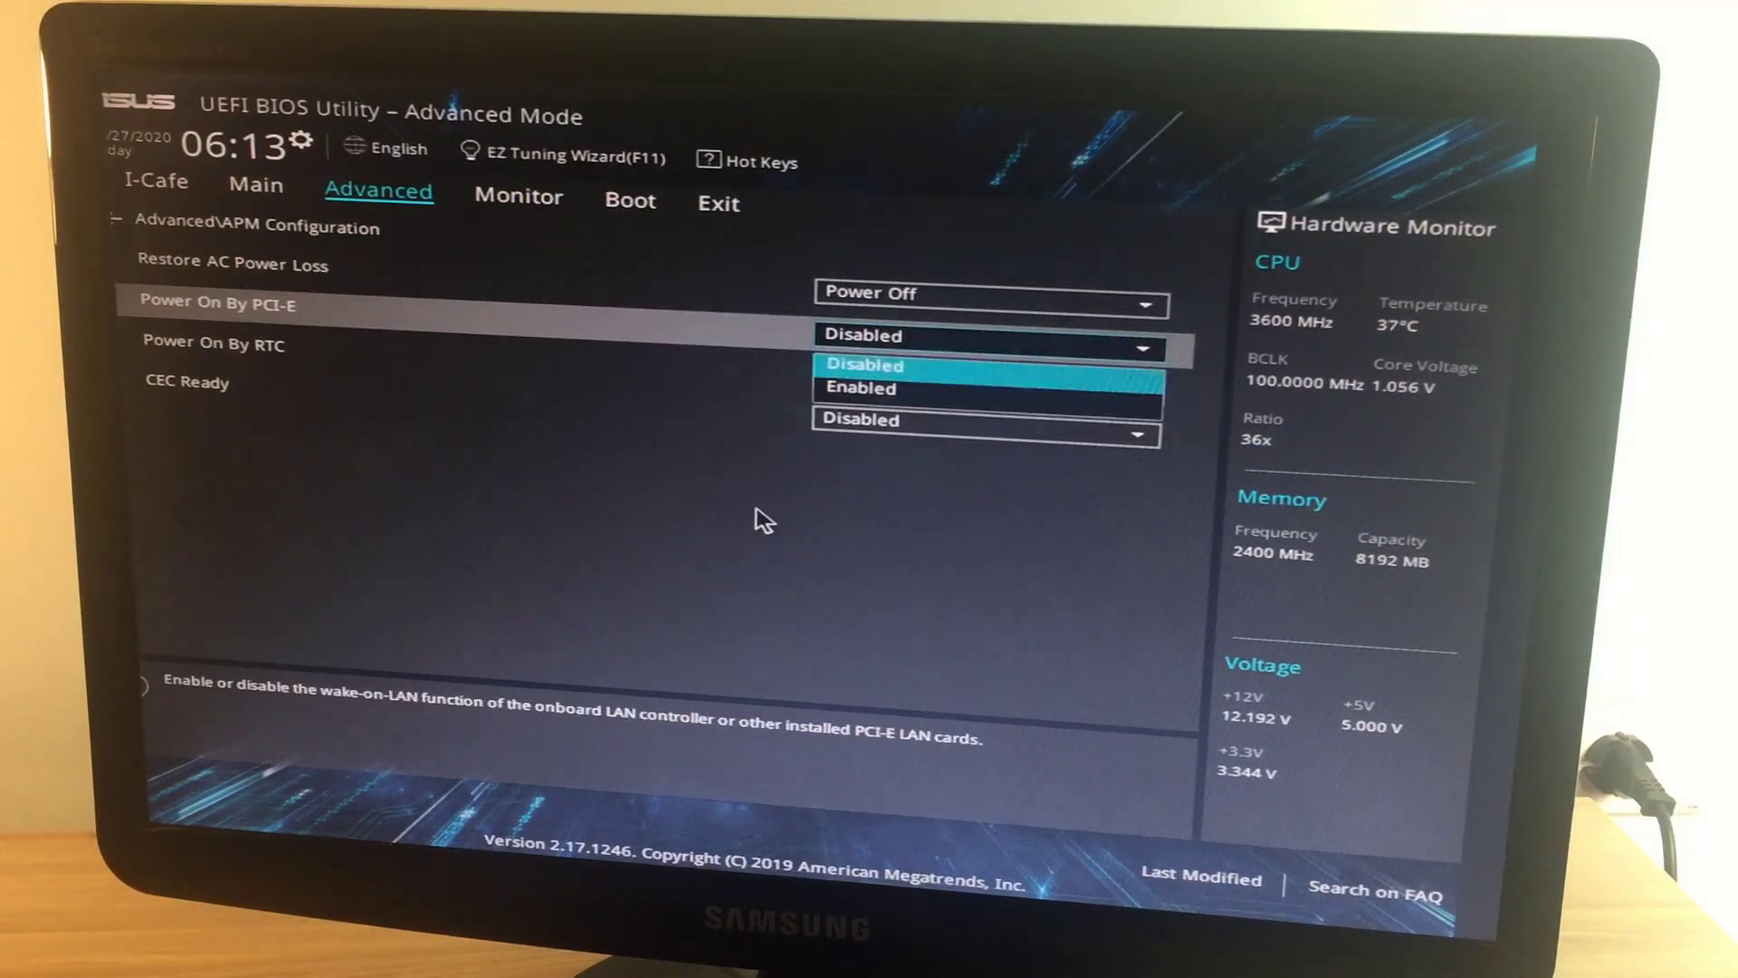
key(Down)
key(Return)
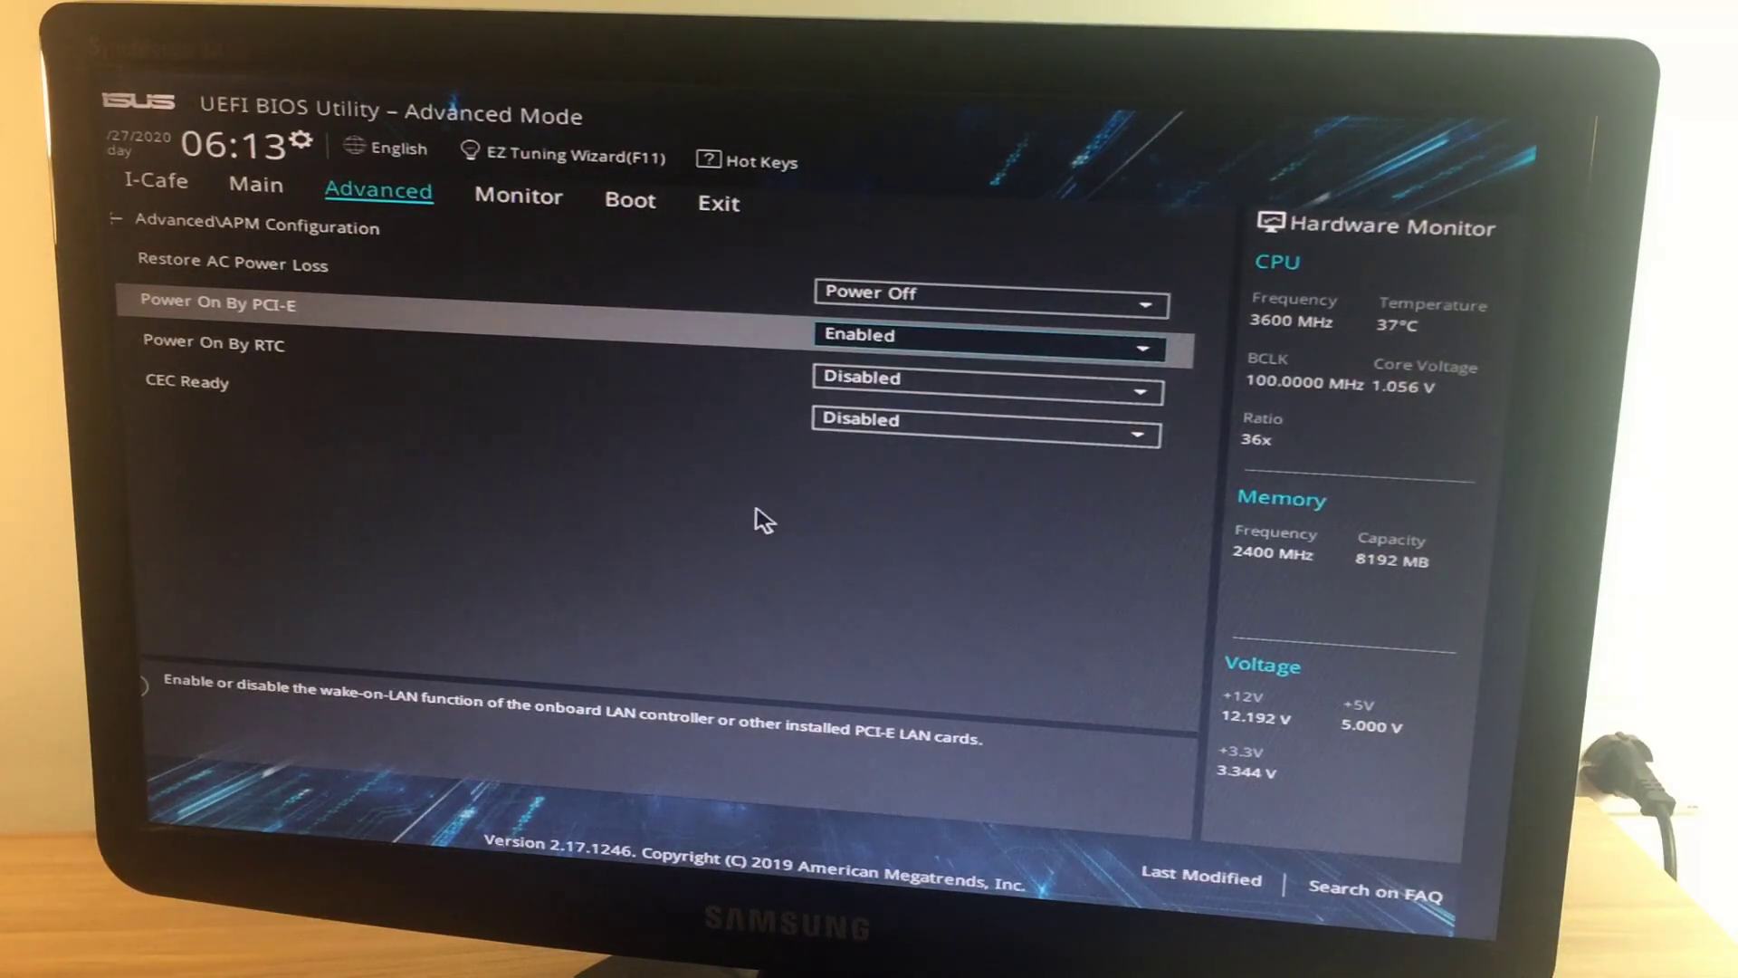
Exit with Save Changes & Reset and confirm with Ok
key(Right)
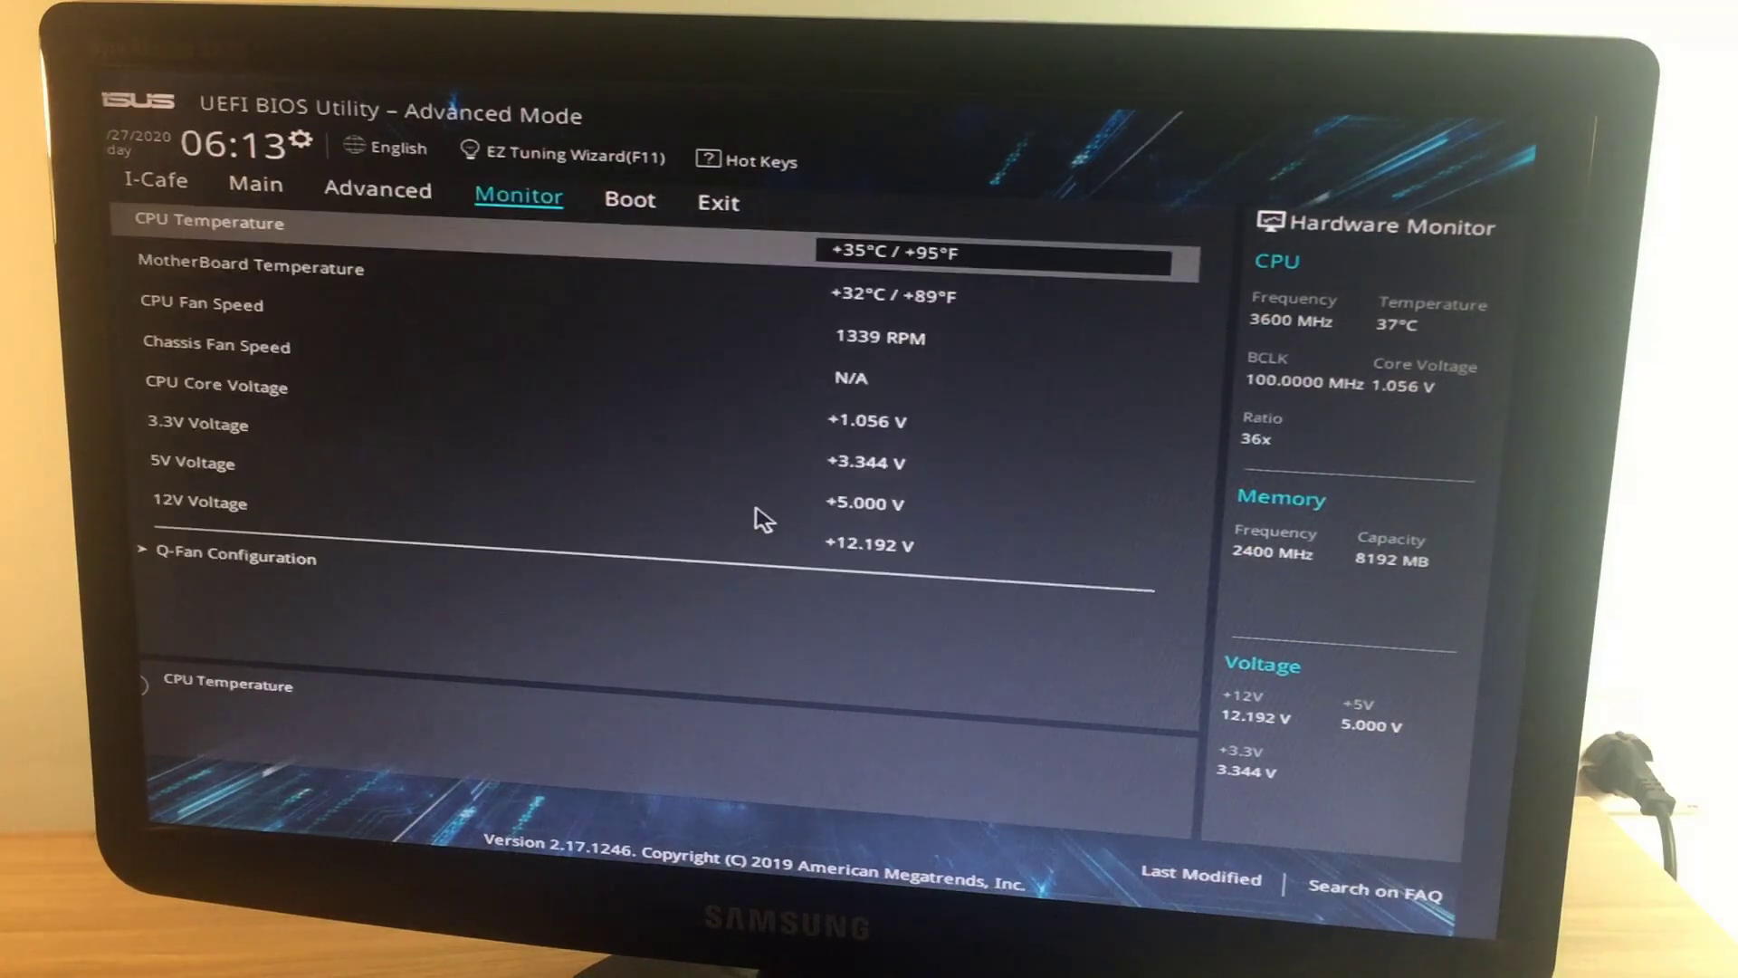
key(Right)
key(Right)
key(Down)
key(Return)
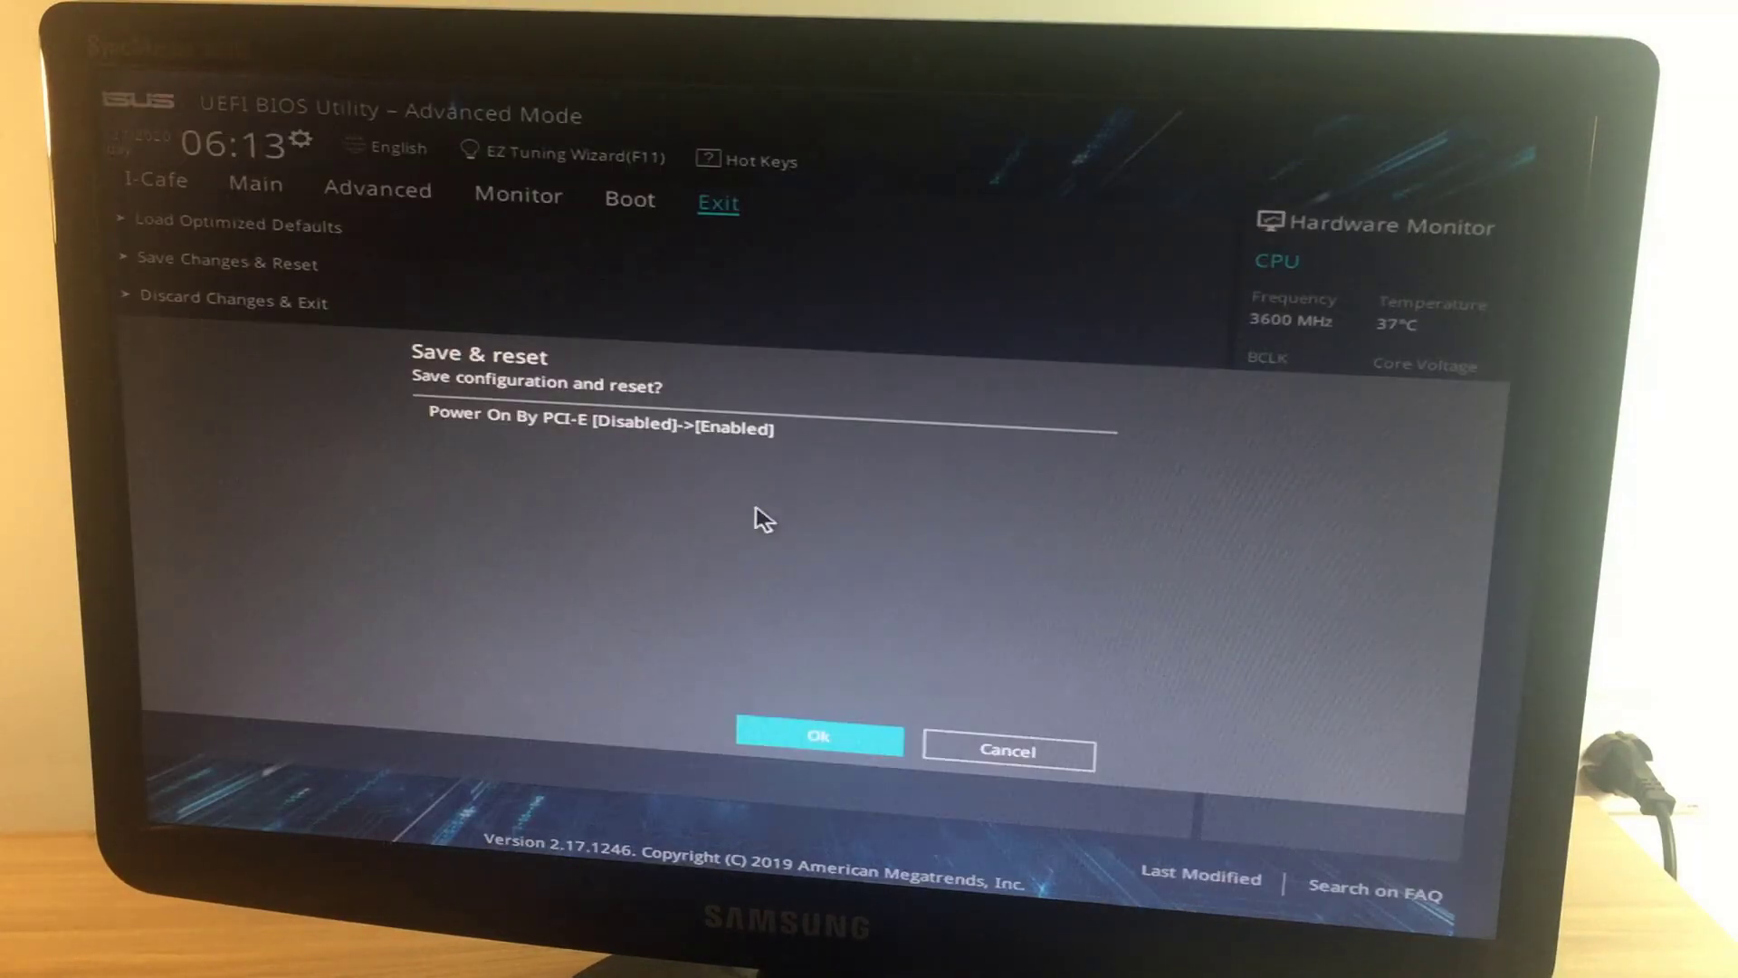
key(Return)
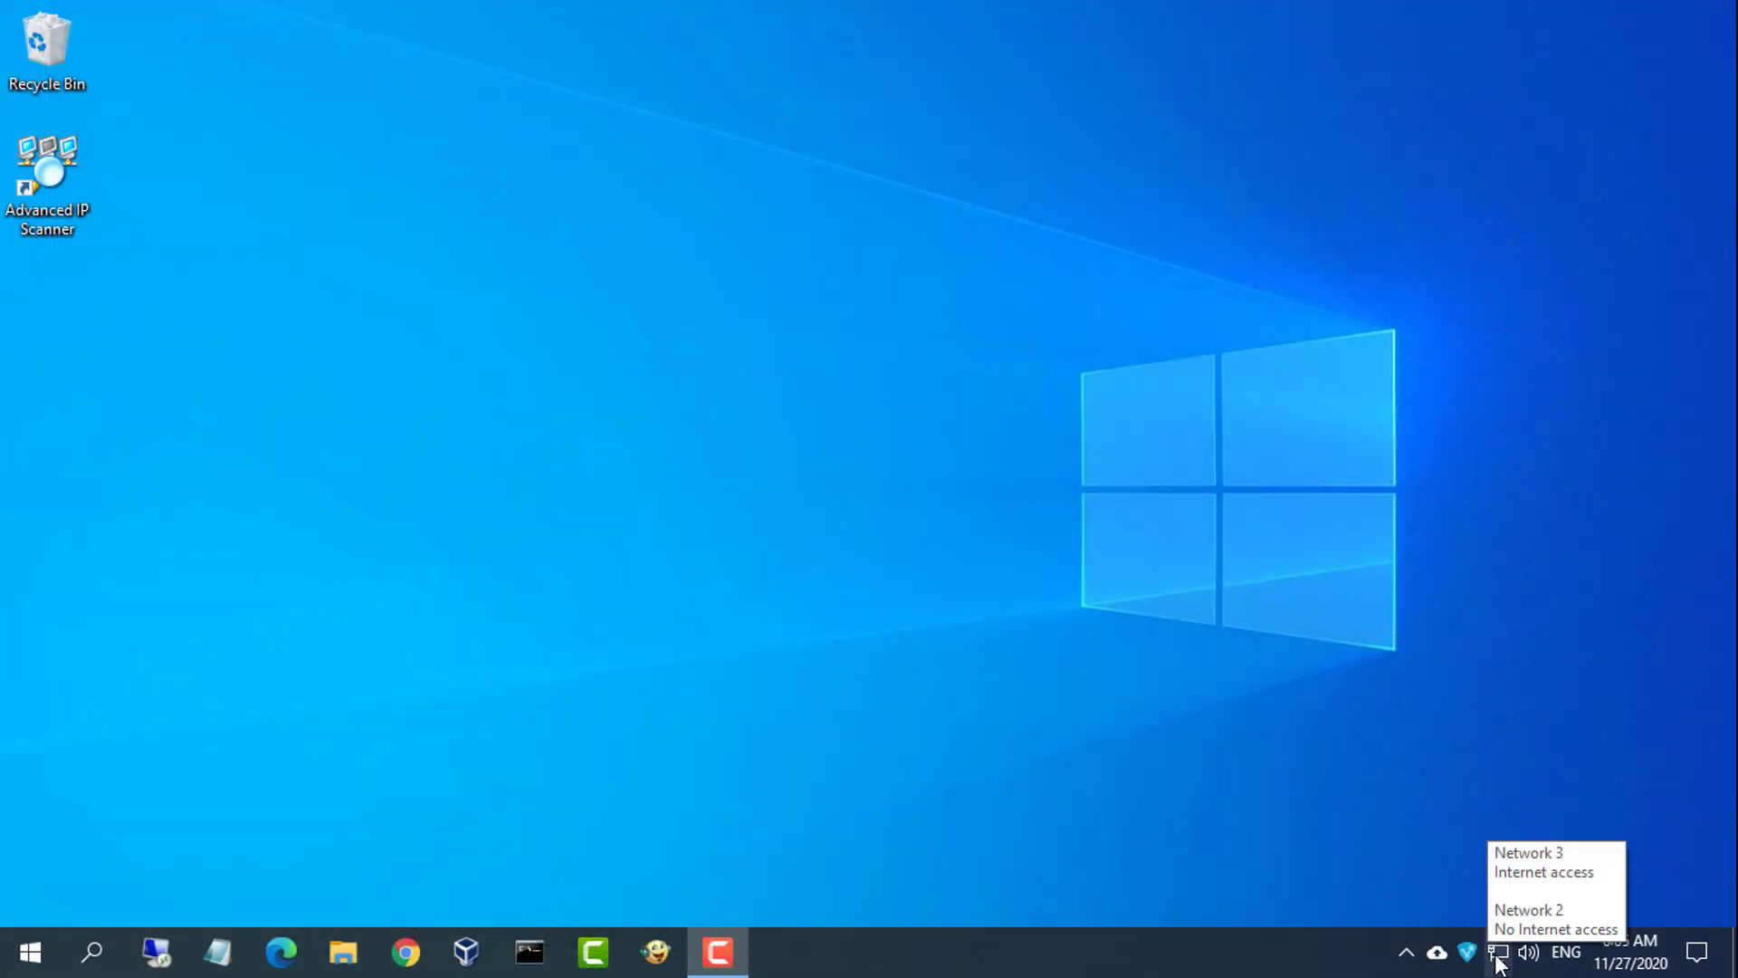
Reach the Network Connections adapter list via Network & Internet settings > Ethernet
right_click(1500, 962)
click(1442, 917)
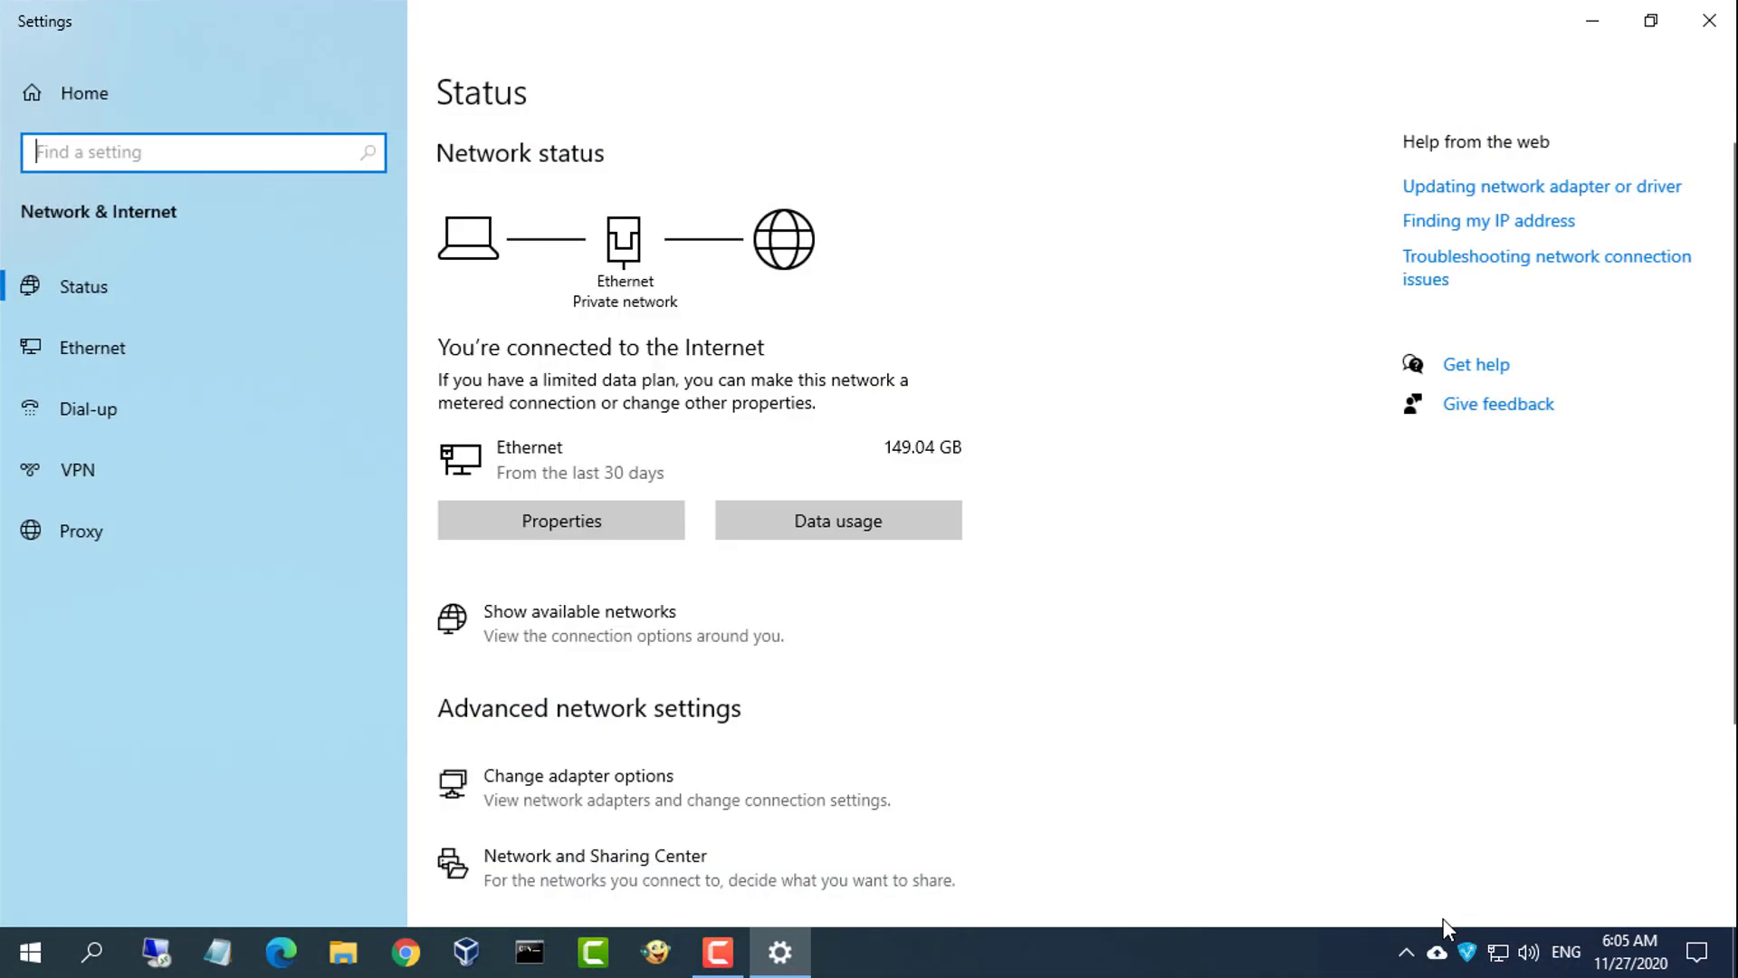
click(58, 366)
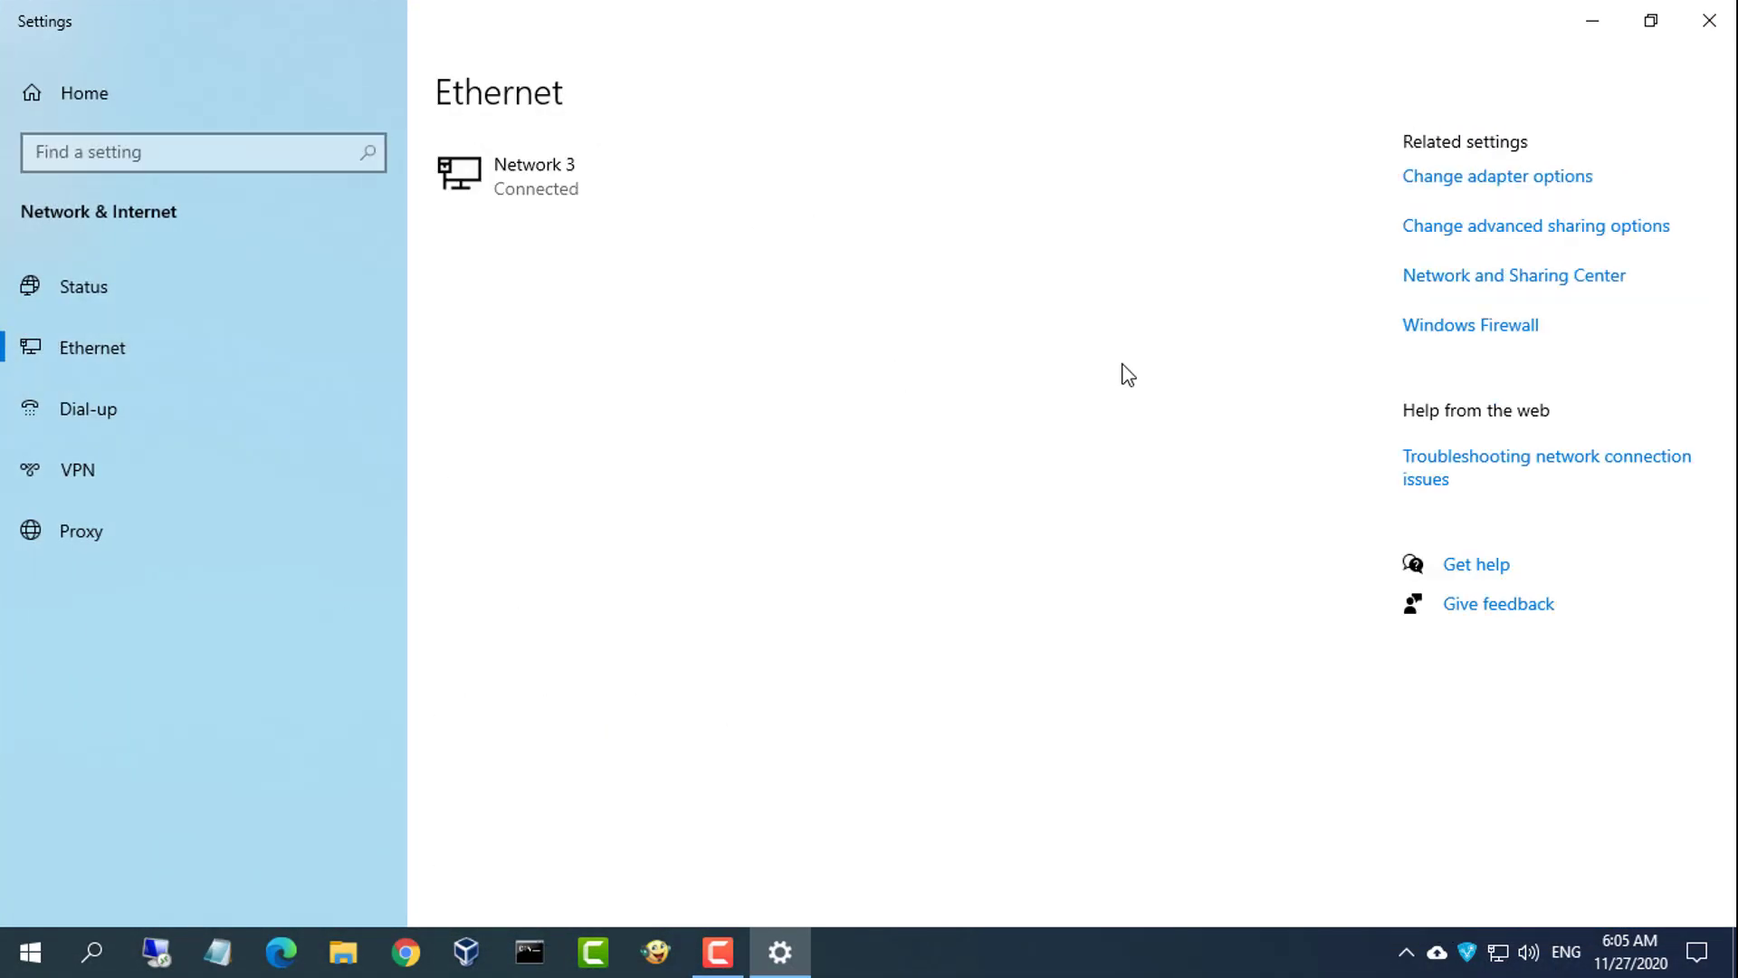
click(1521, 191)
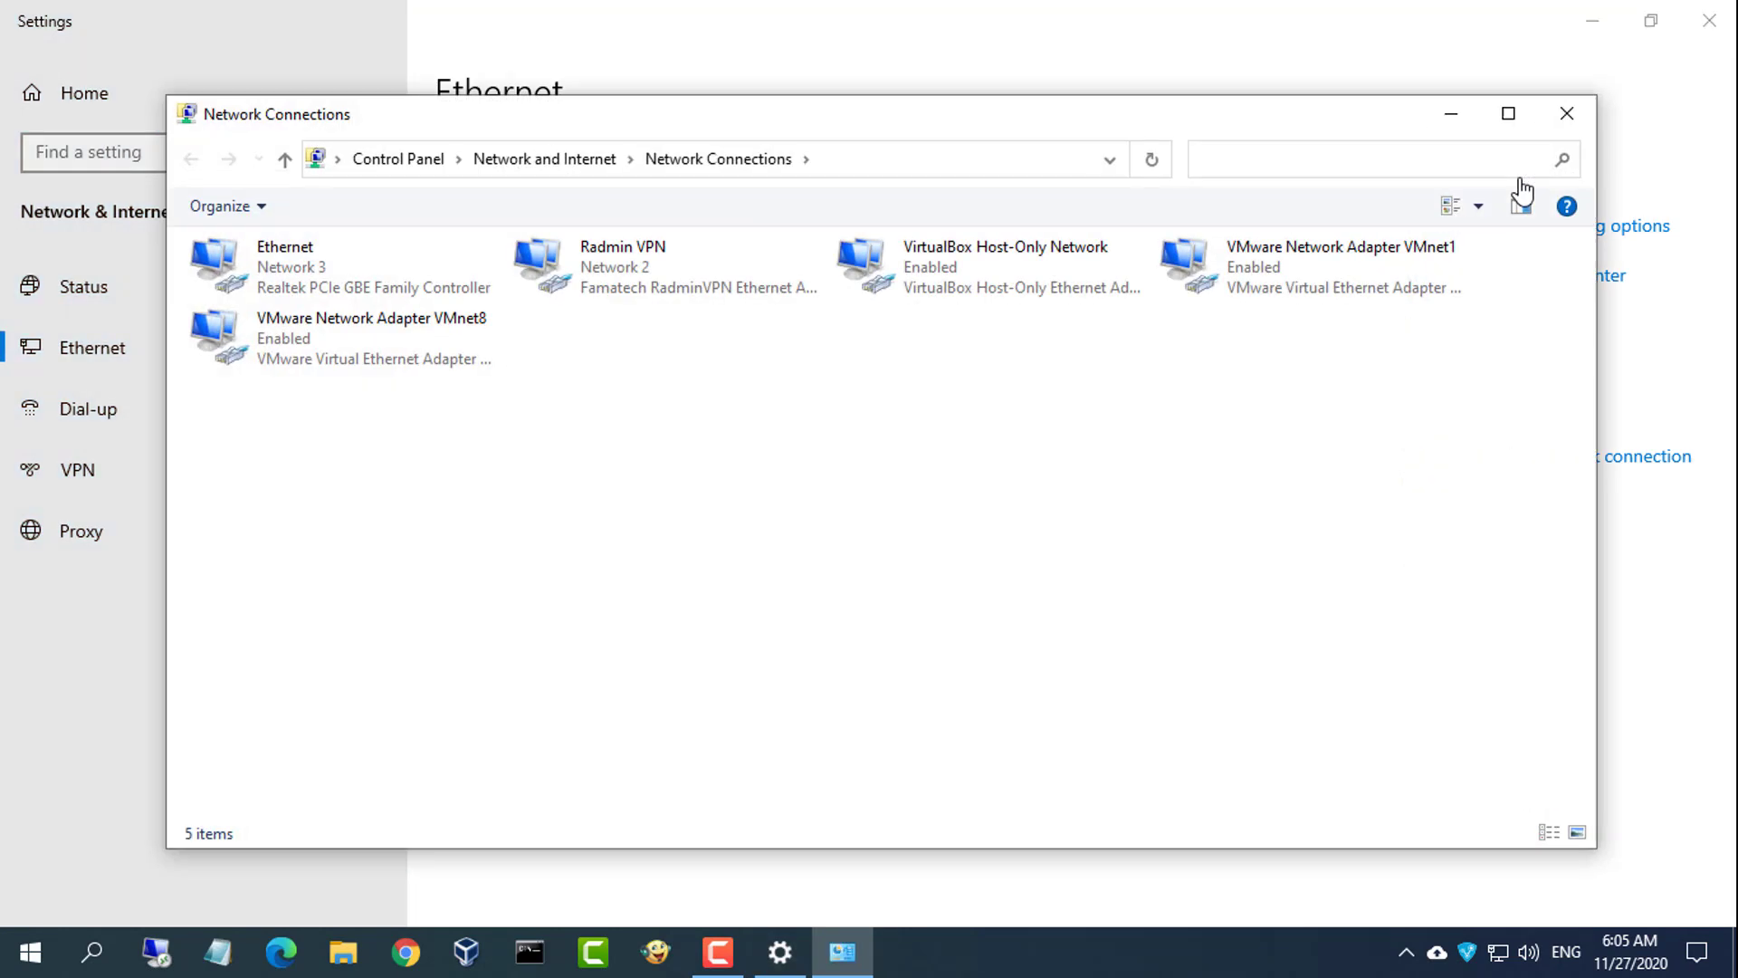
click(1708, 19)
click(1508, 113)
Open the Realtek Ethernet adapter's driver Advanced properties from Ethernet Properties > Configure
click(140, 184)
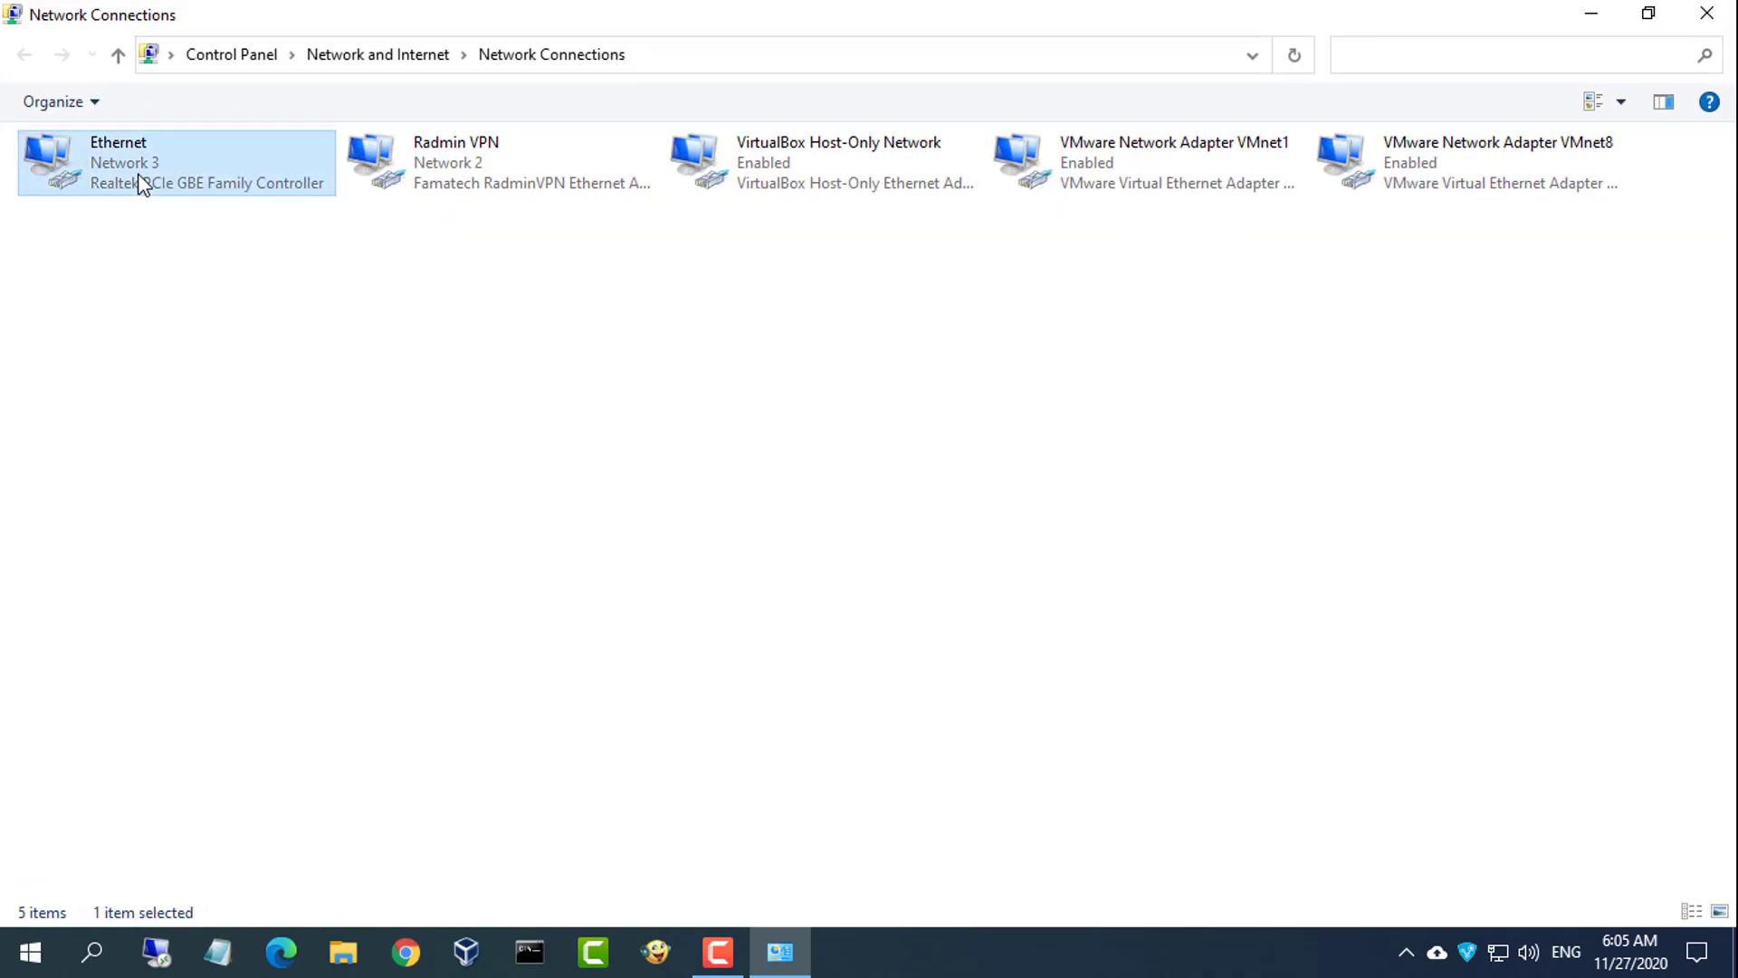
right_click(176, 183)
click(245, 415)
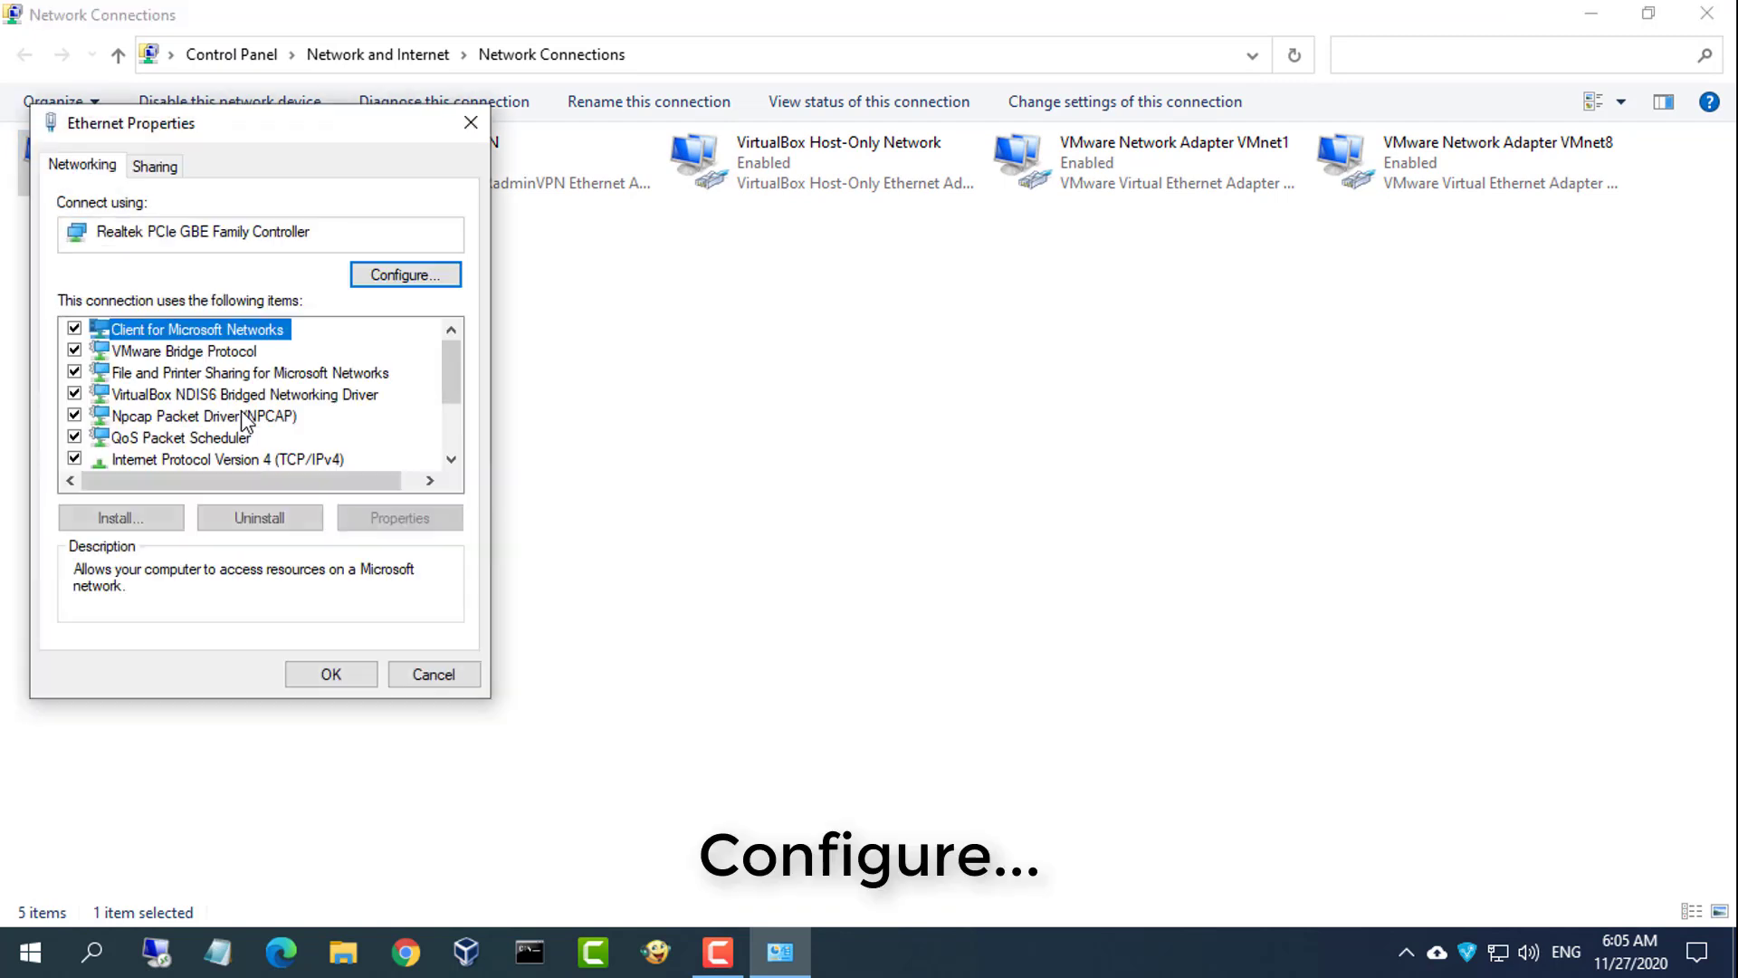
click(409, 288)
click(536, 166)
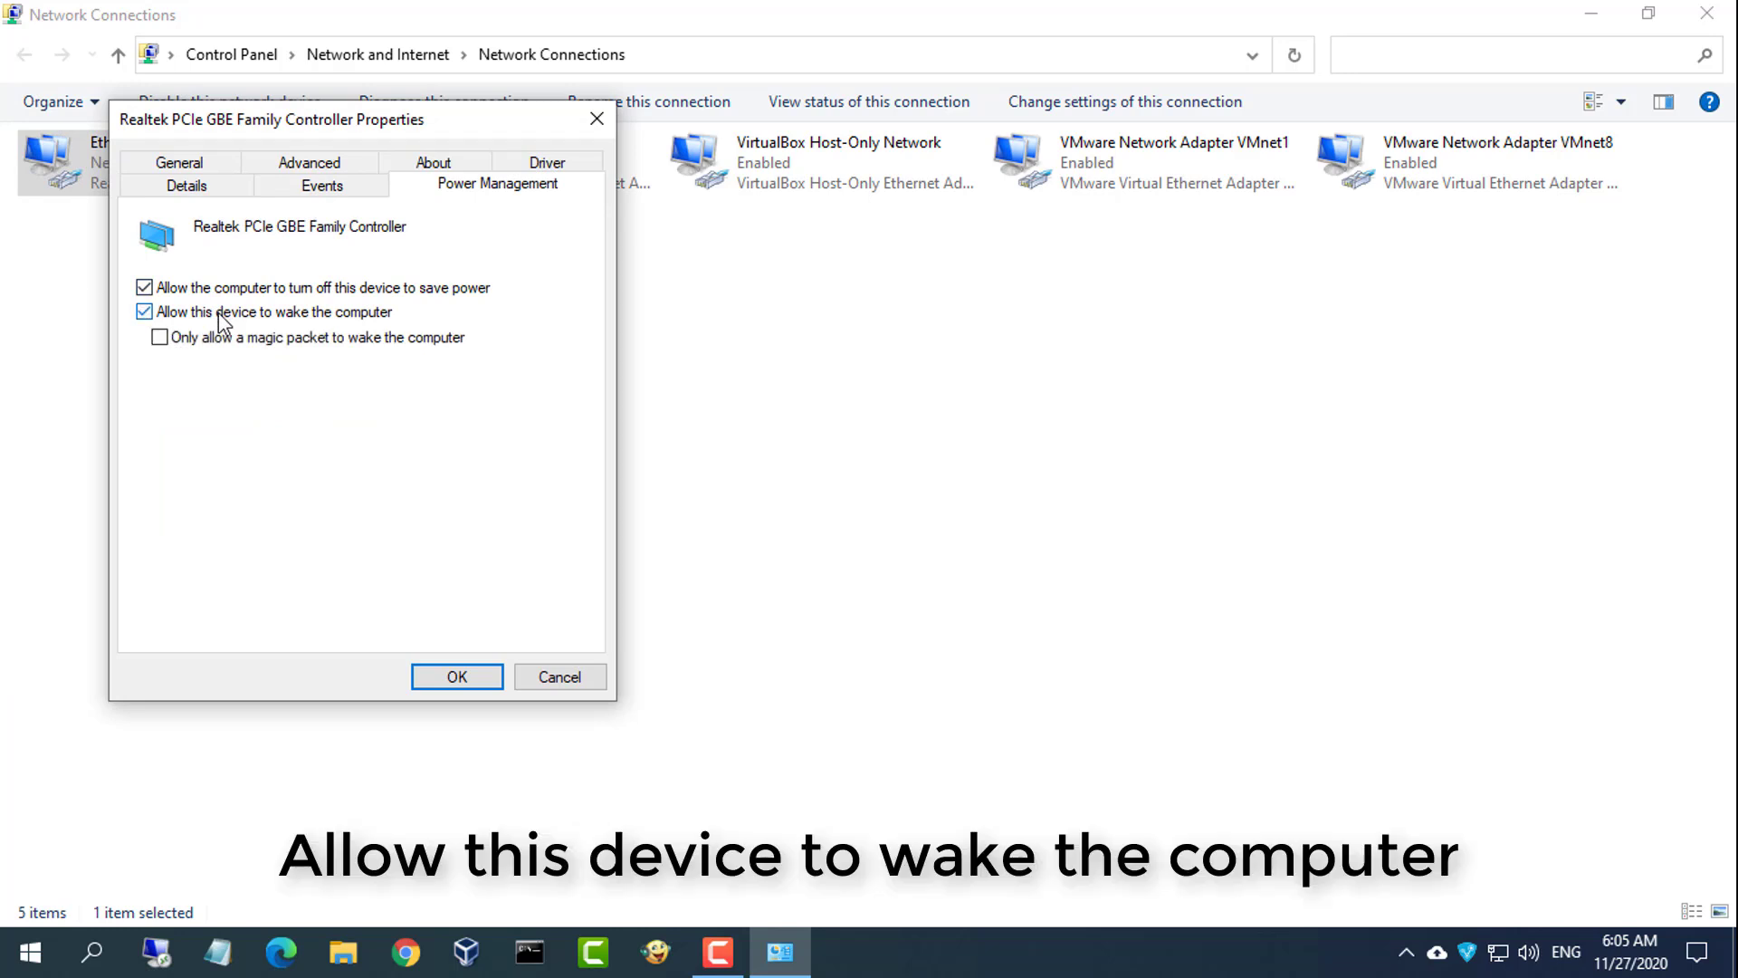
click(323, 169)
drag(351, 363, 349, 477)
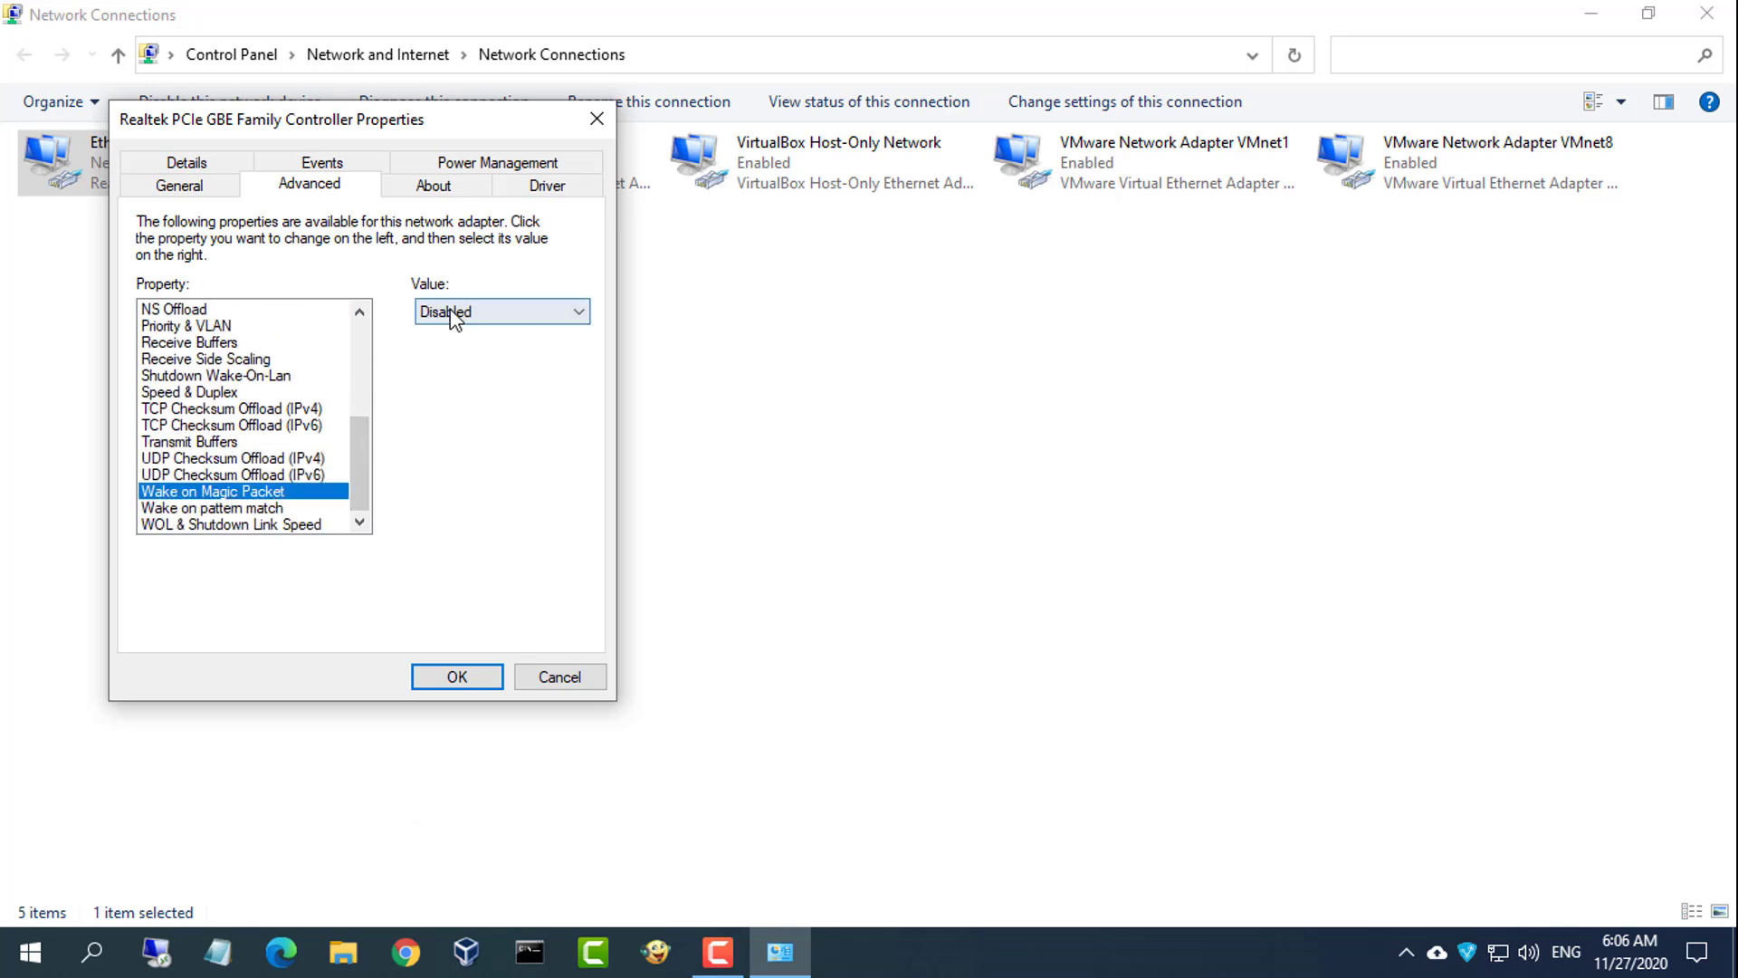
Set Wake on Magic Packet to Enabled, apply with OK and close Network Connections
click(450, 350)
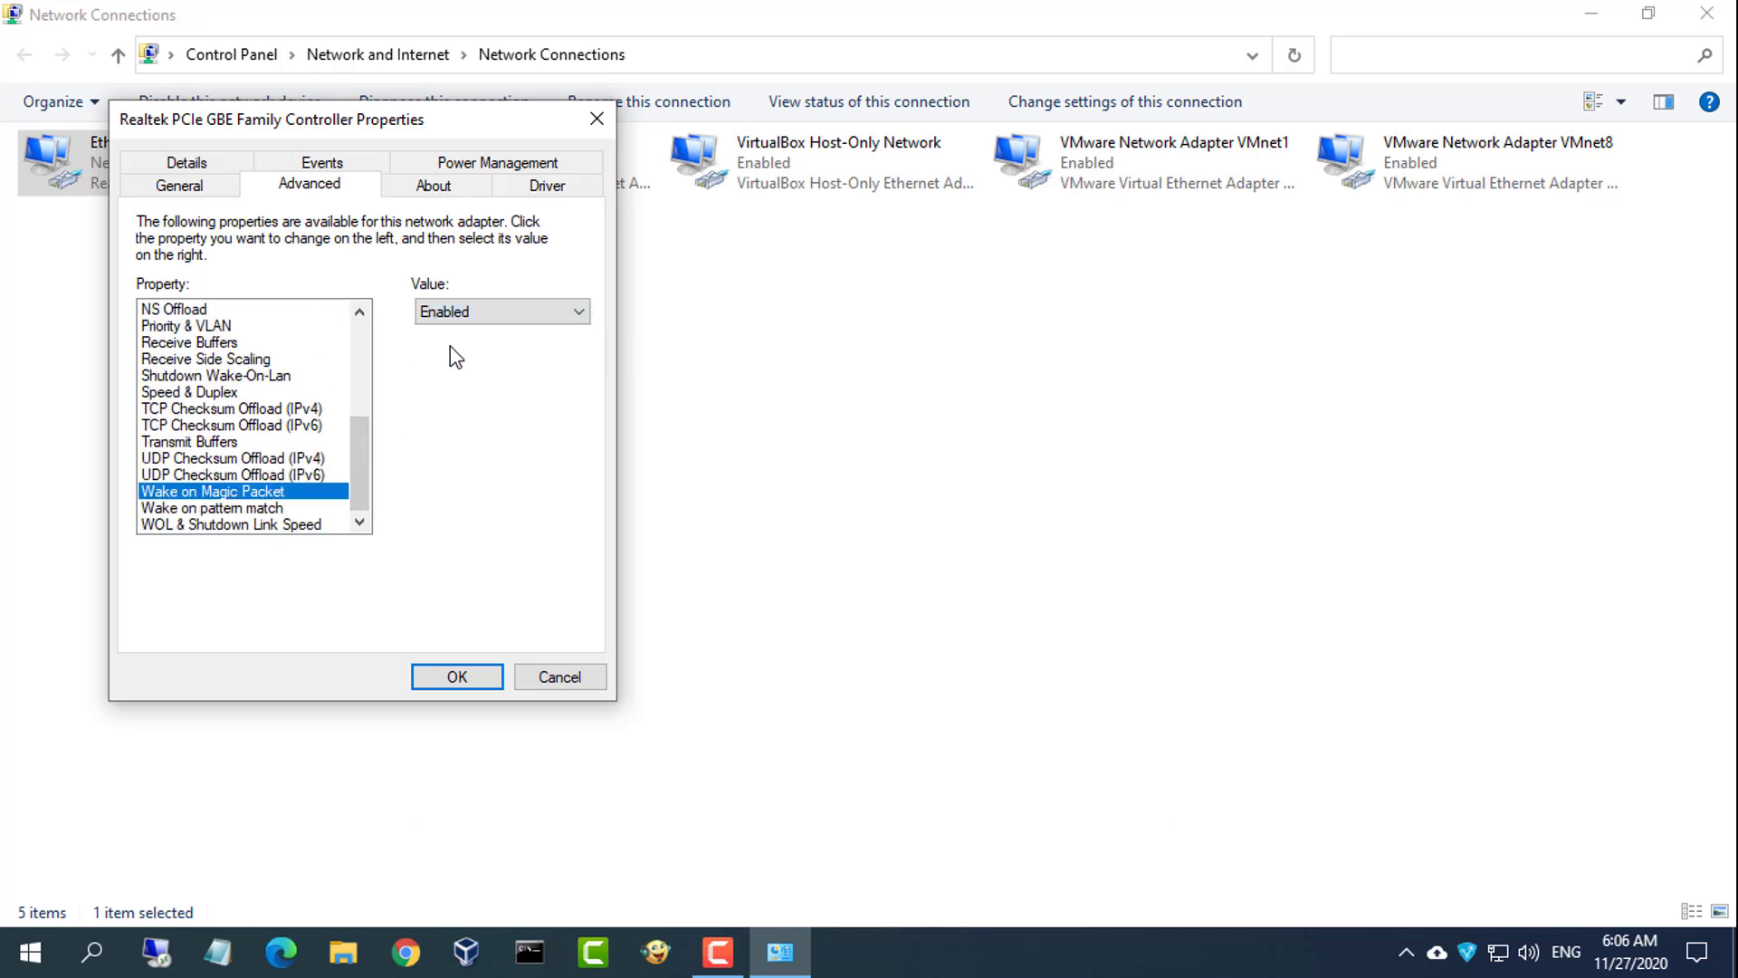
click(456, 677)
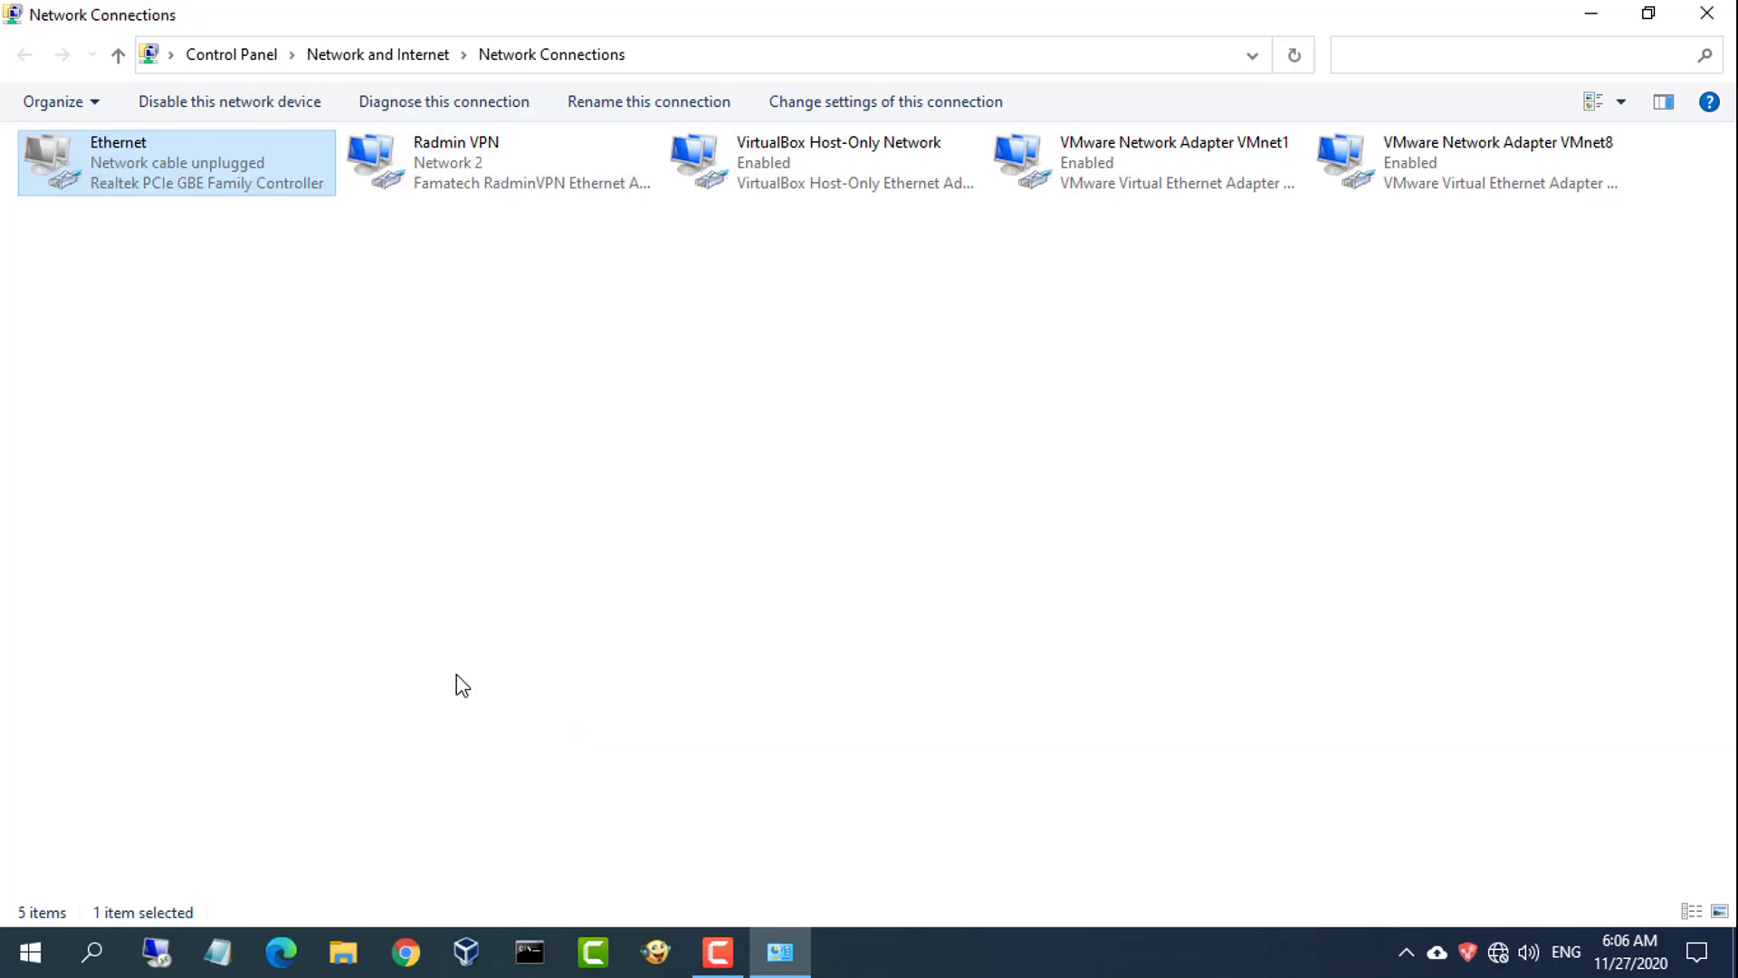
click(1708, 16)
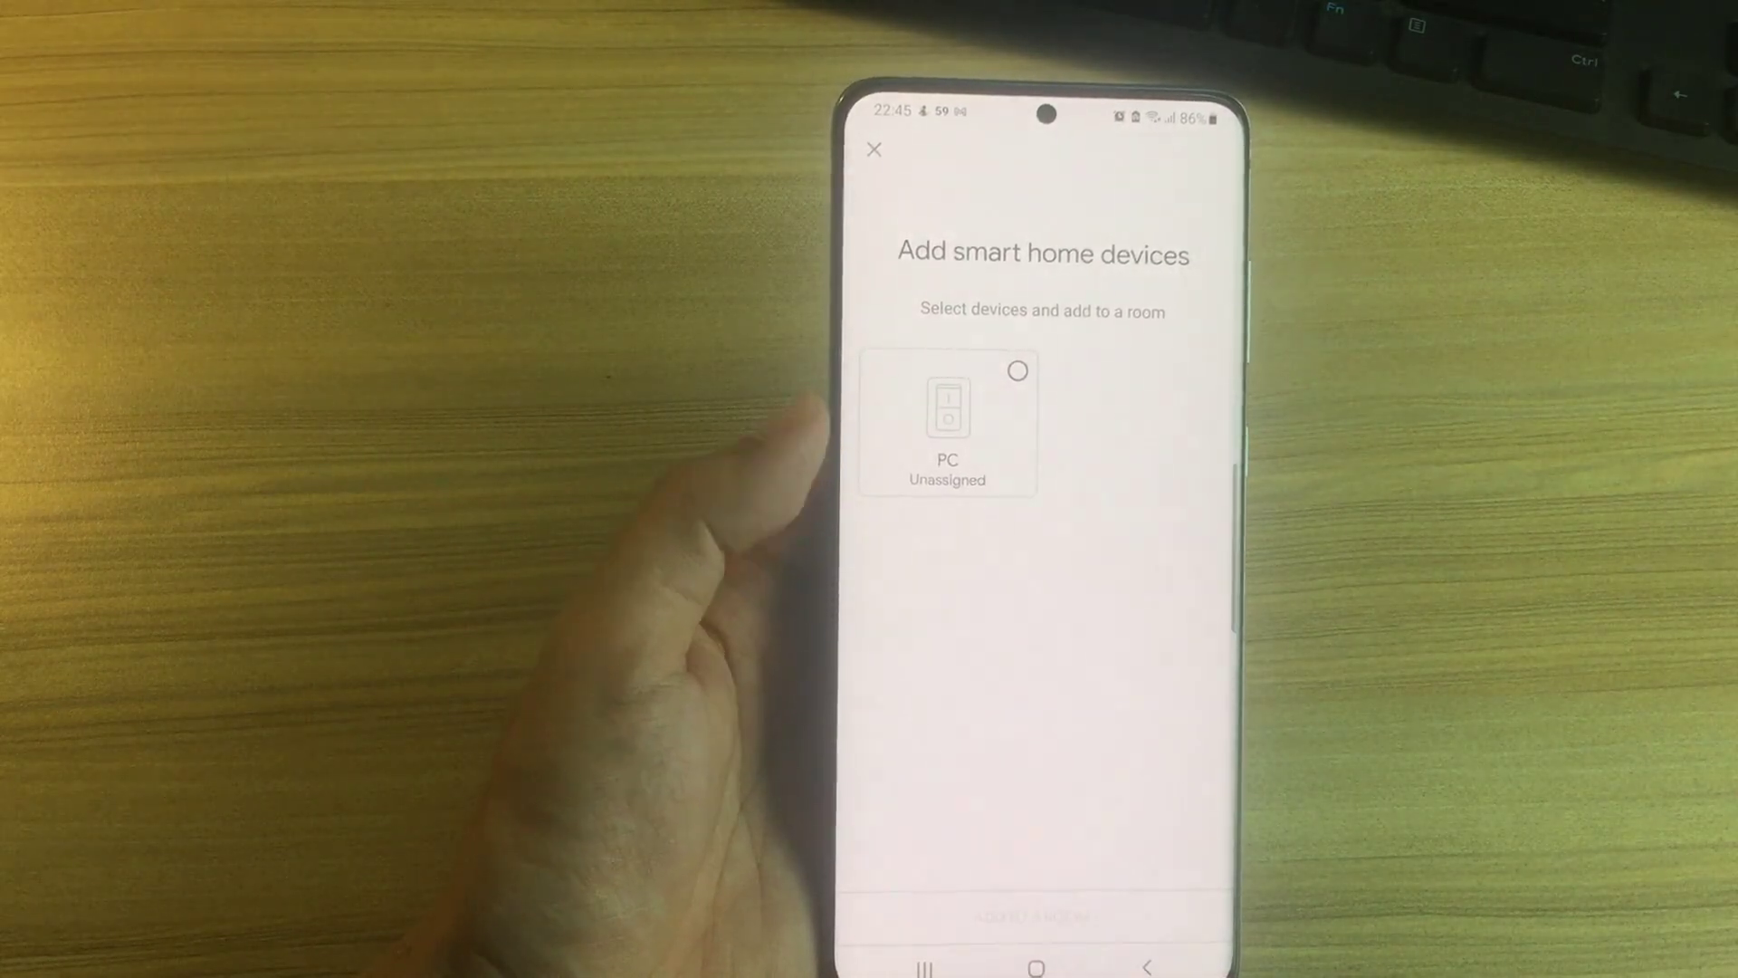
Assign the PC device to the Bedroom room and confirm with DONE
click(944, 422)
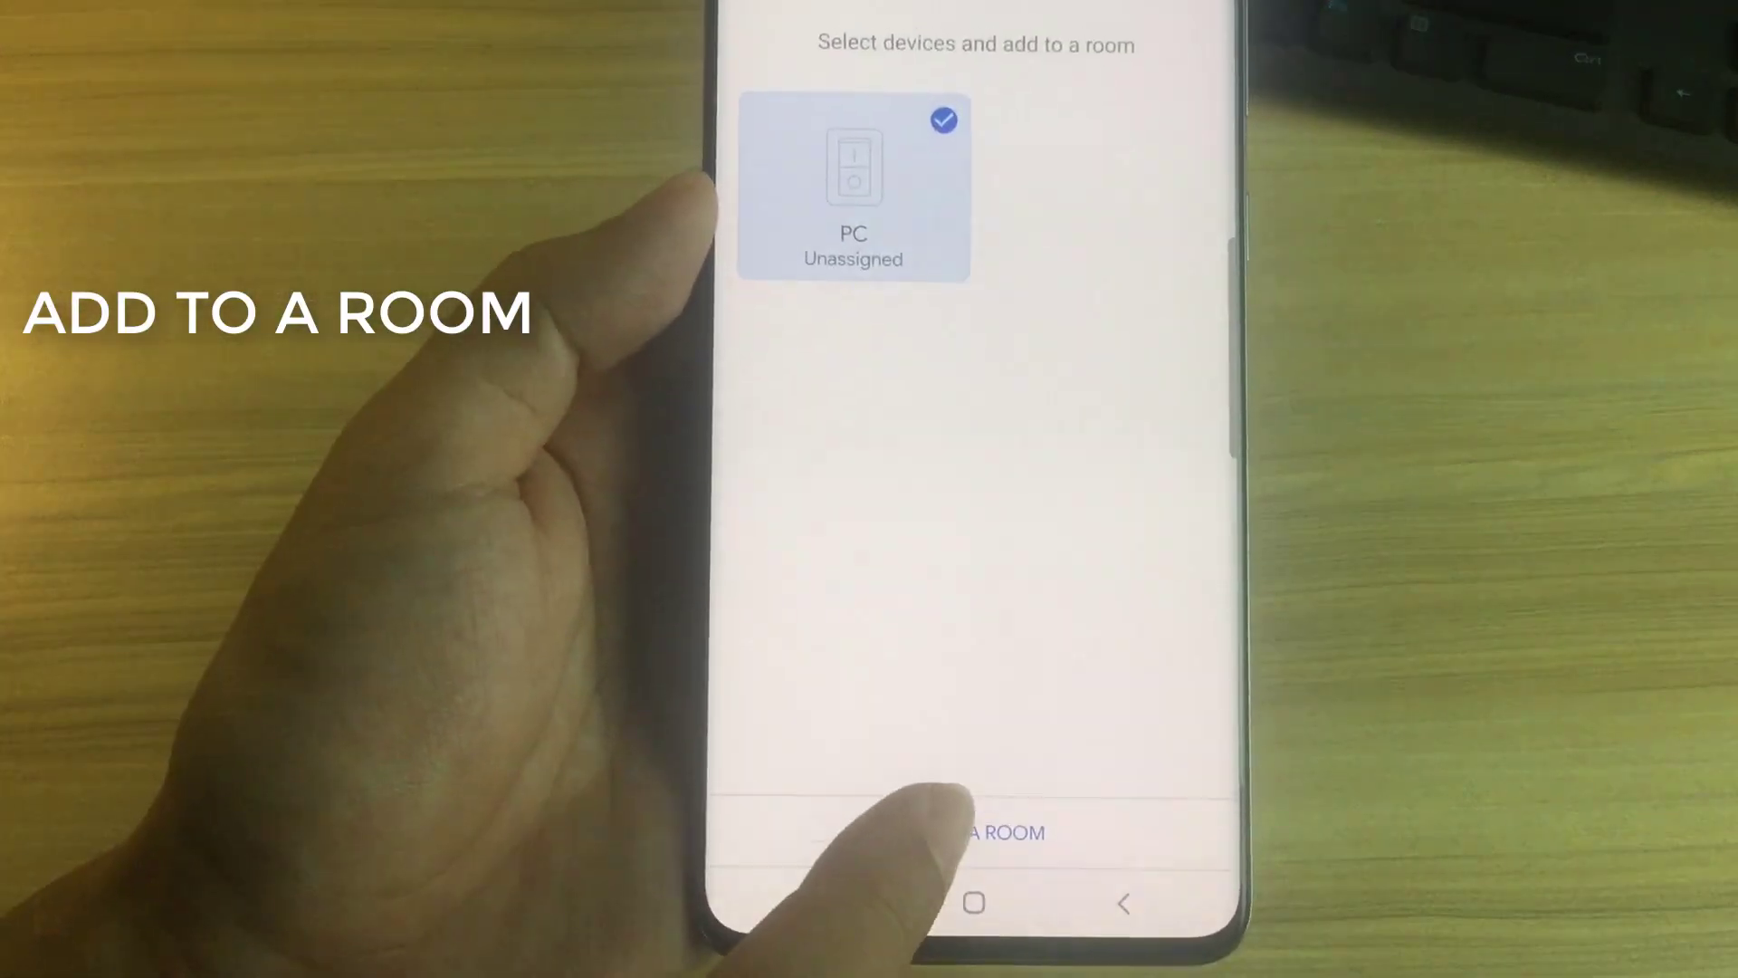
click(957, 778)
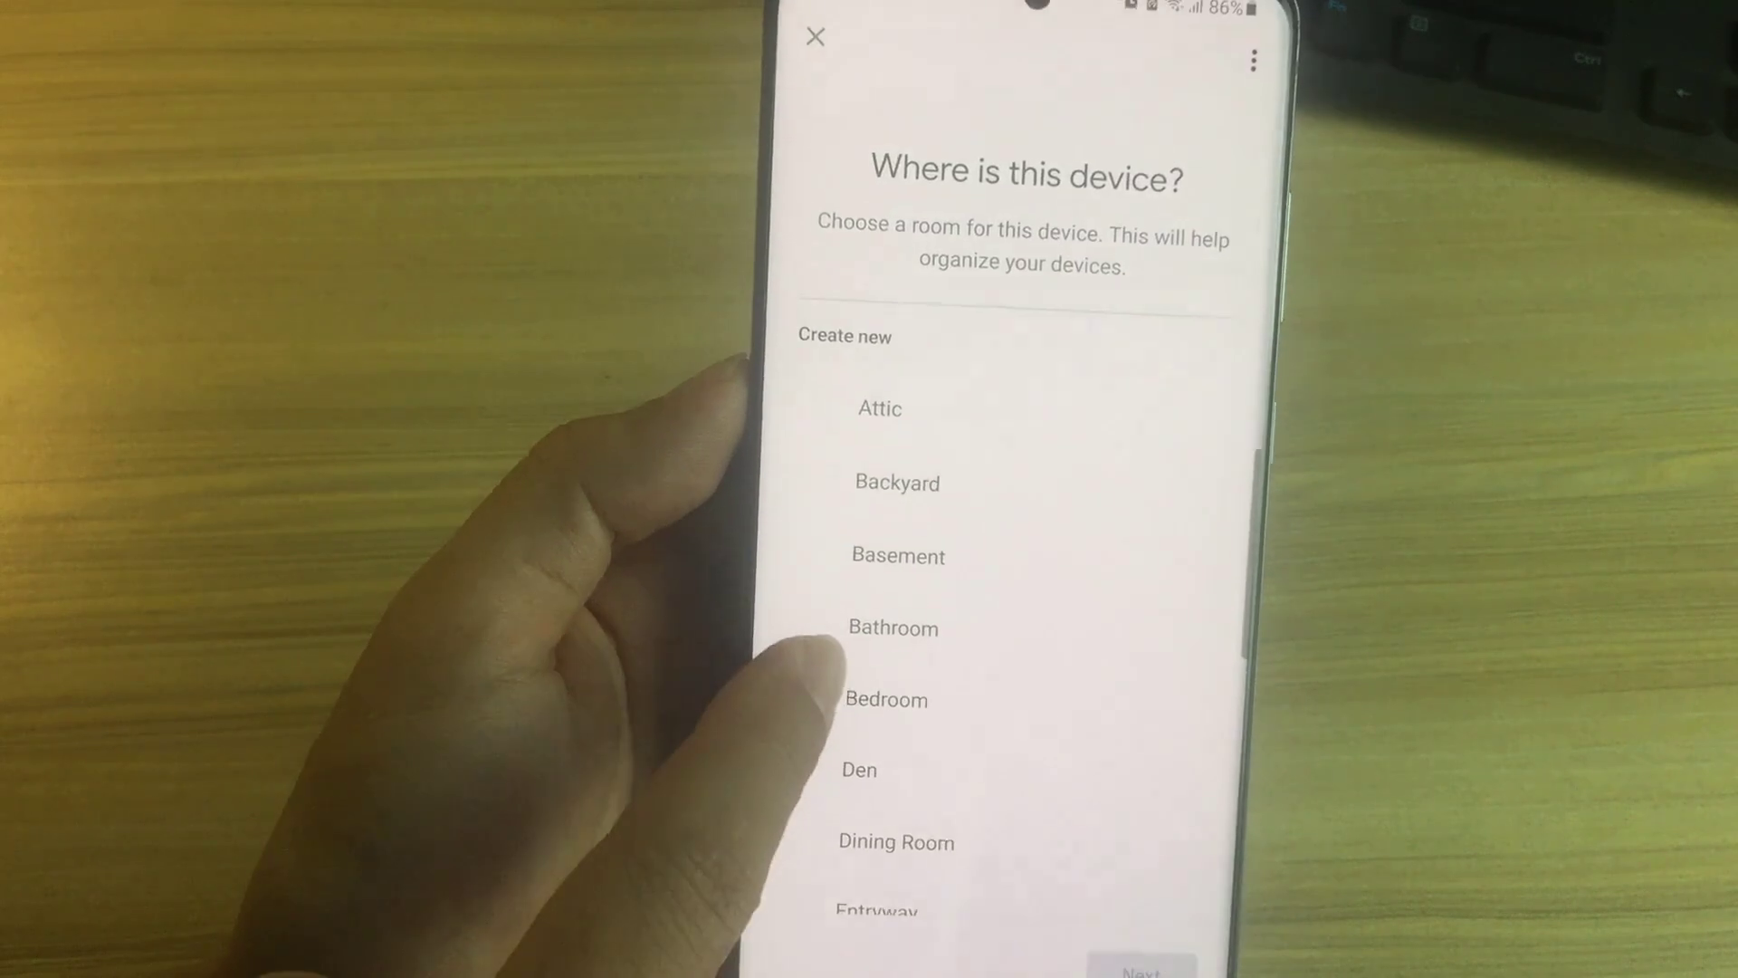
click(899, 702)
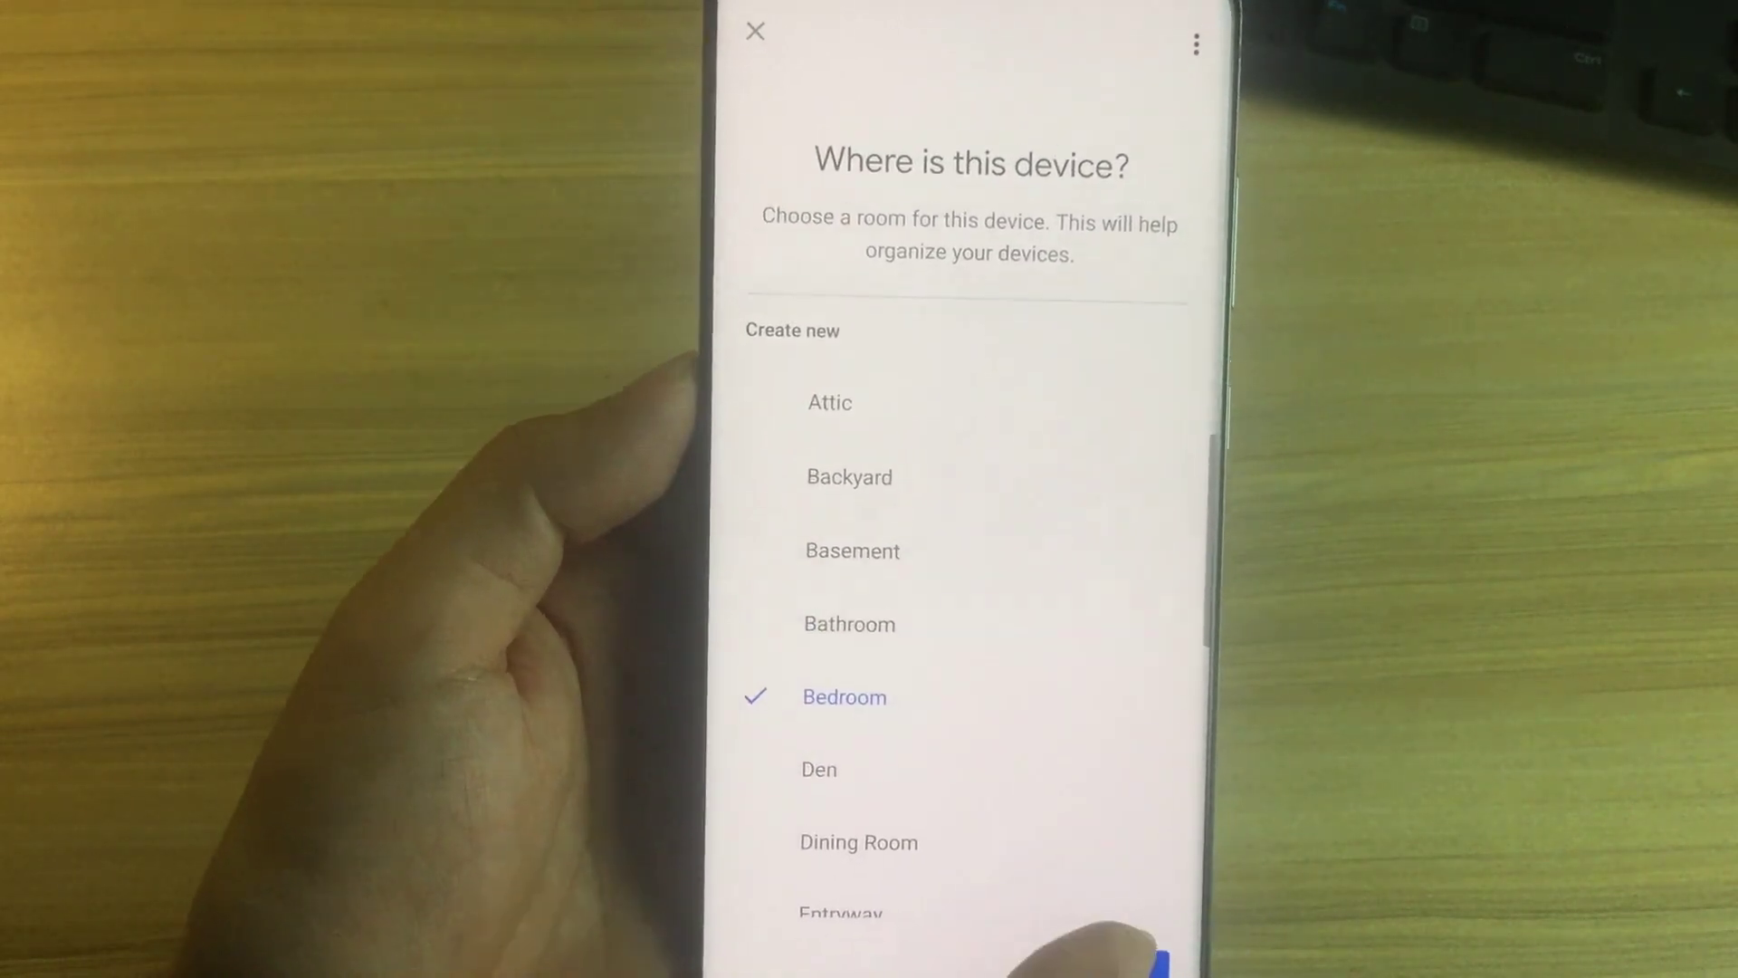
click(1156, 966)
click(1027, 897)
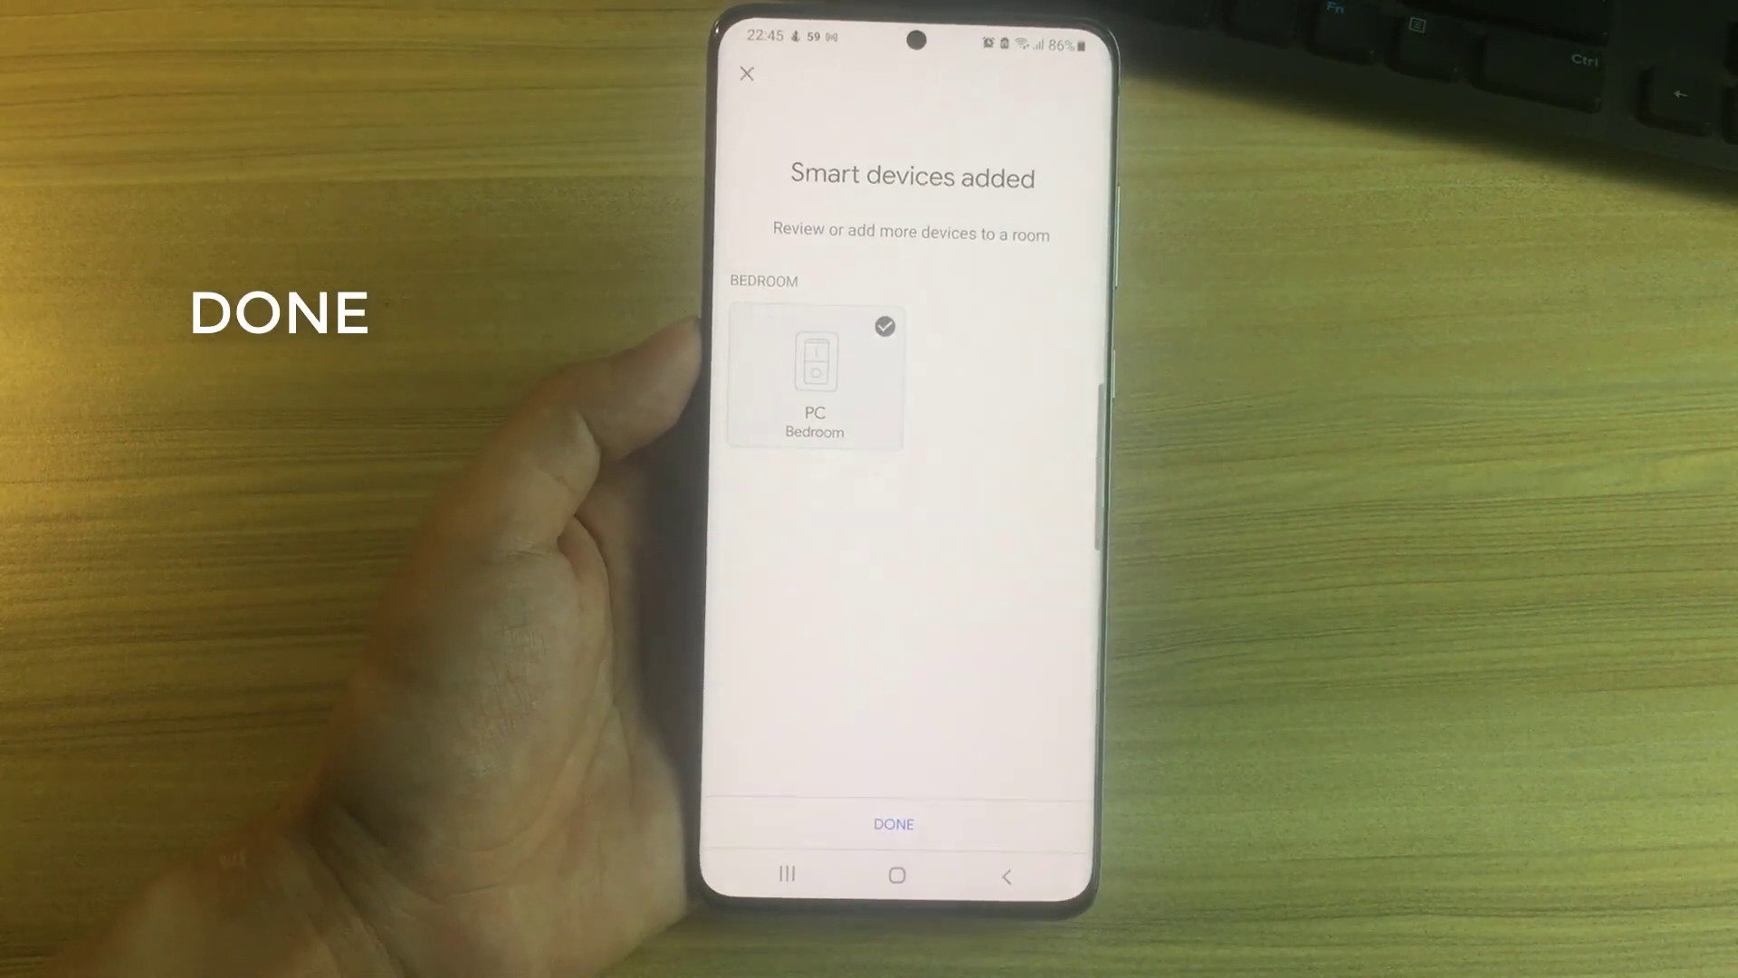
click(900, 839)
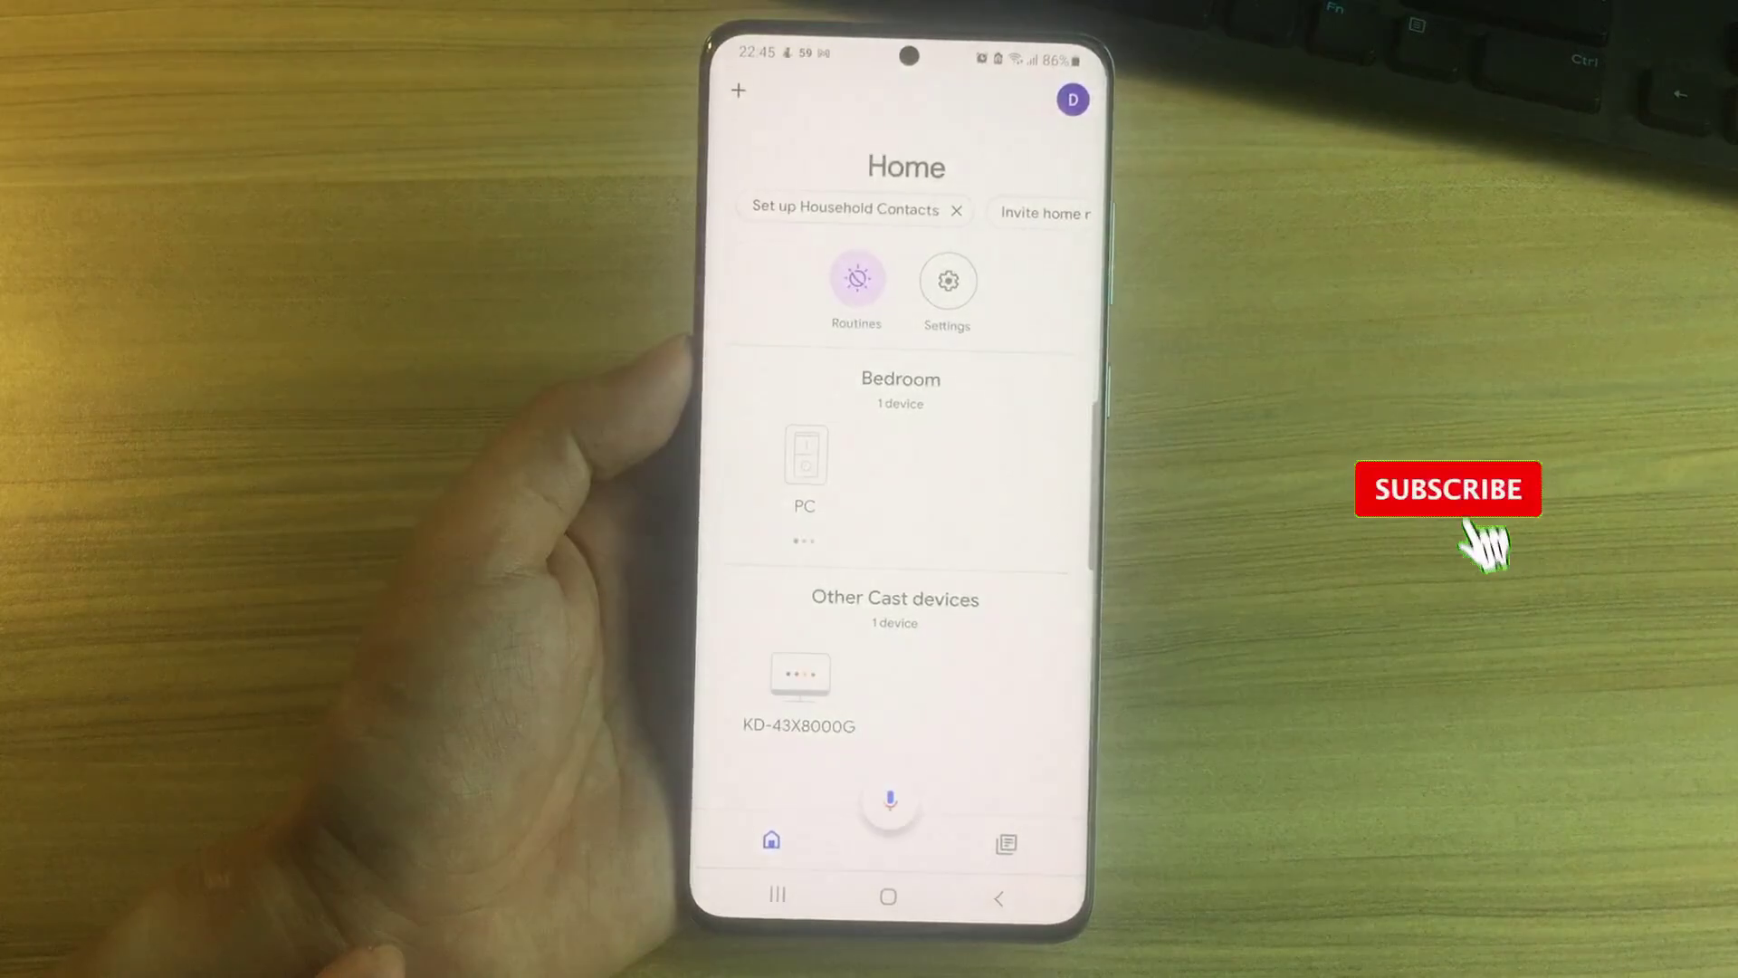